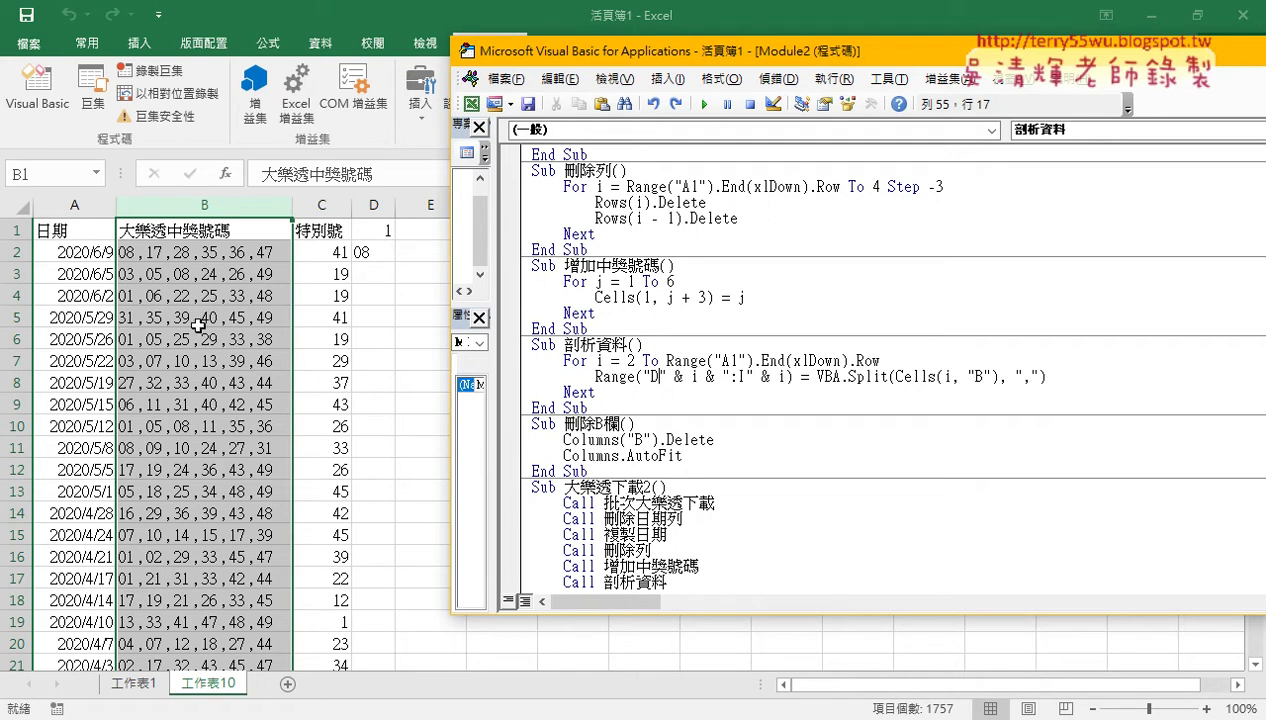
- Scroll up in Module2 and select the whole 刪除列 procedure
click(640, 325)
scroll(643, 322, up, 3)
scroll(643, 322, up, 3)
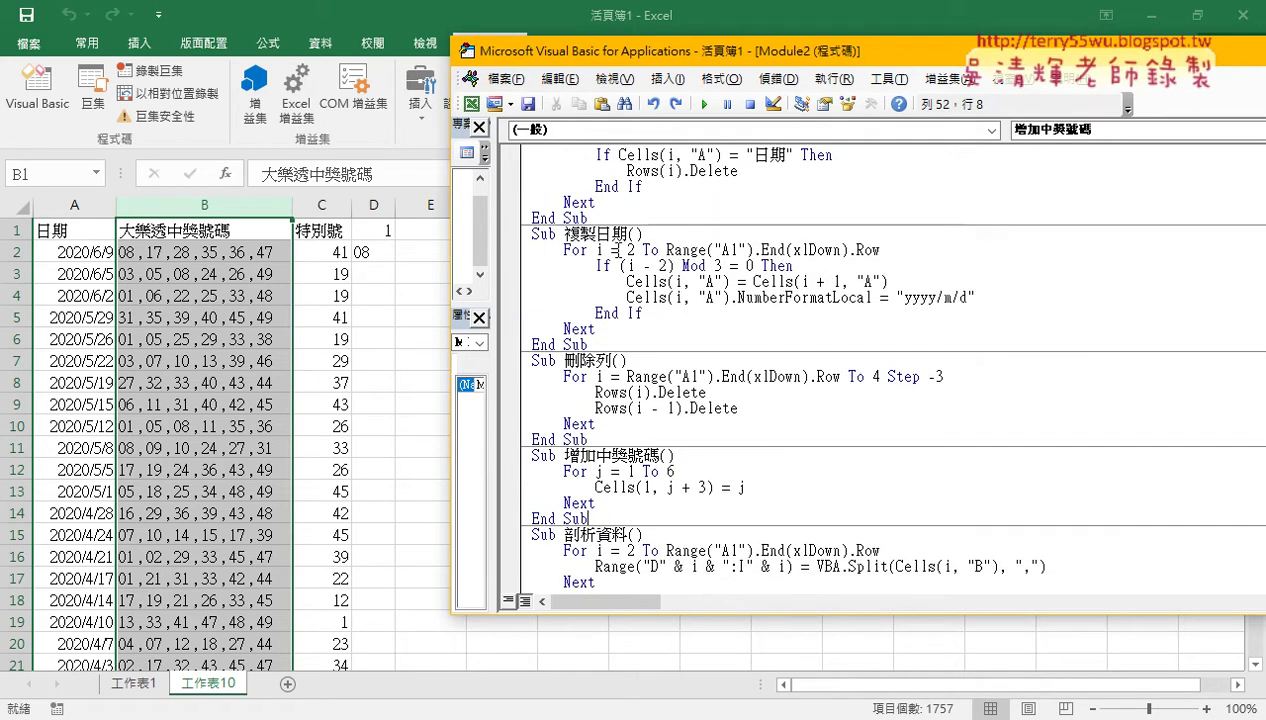
drag(531, 234, 603, 345)
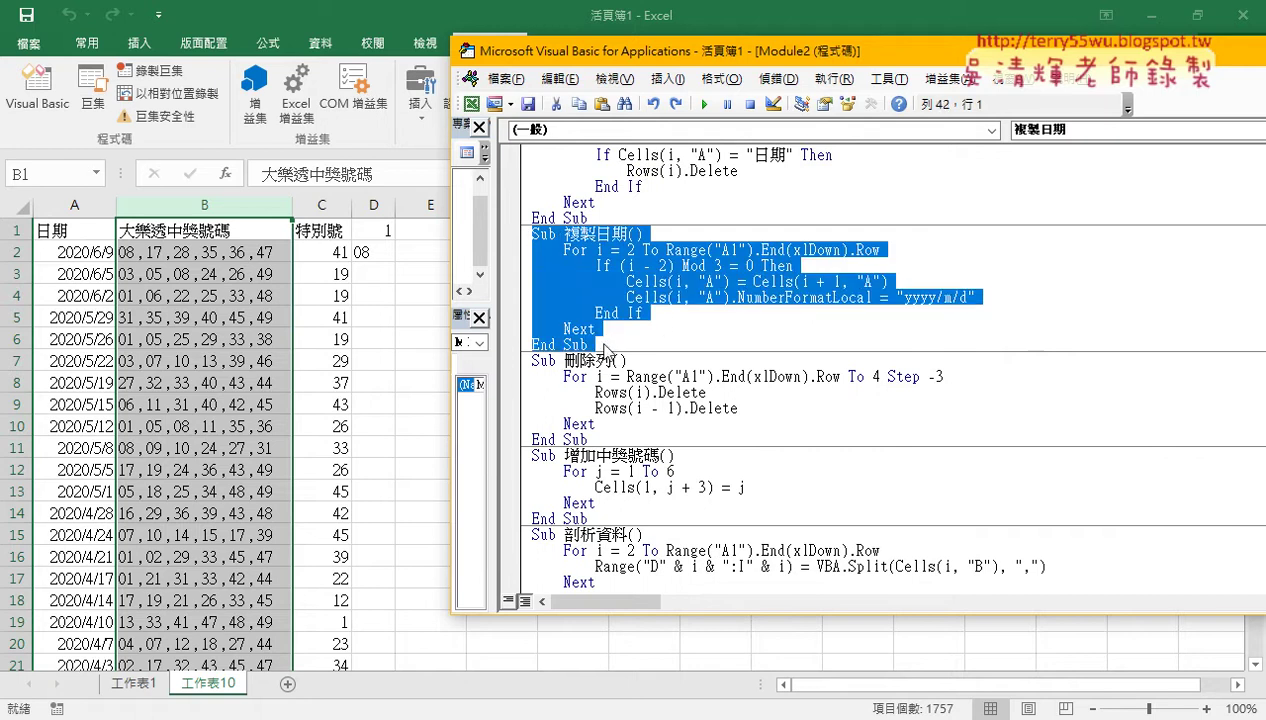
drag(531, 360, 662, 436)
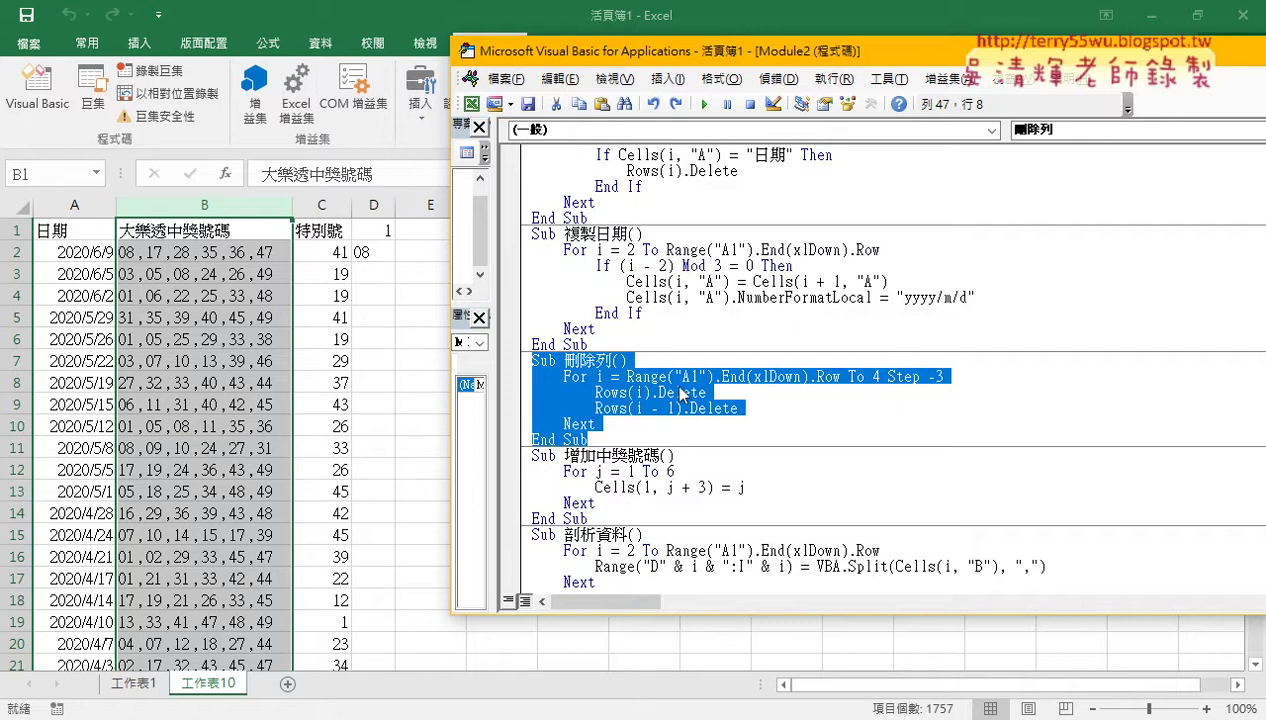
- Highlight the (i - 2) Mod 3 = 0 condition, the i + 1 date copy and the yyyy/m/d format
drag(682, 266, 721, 266)
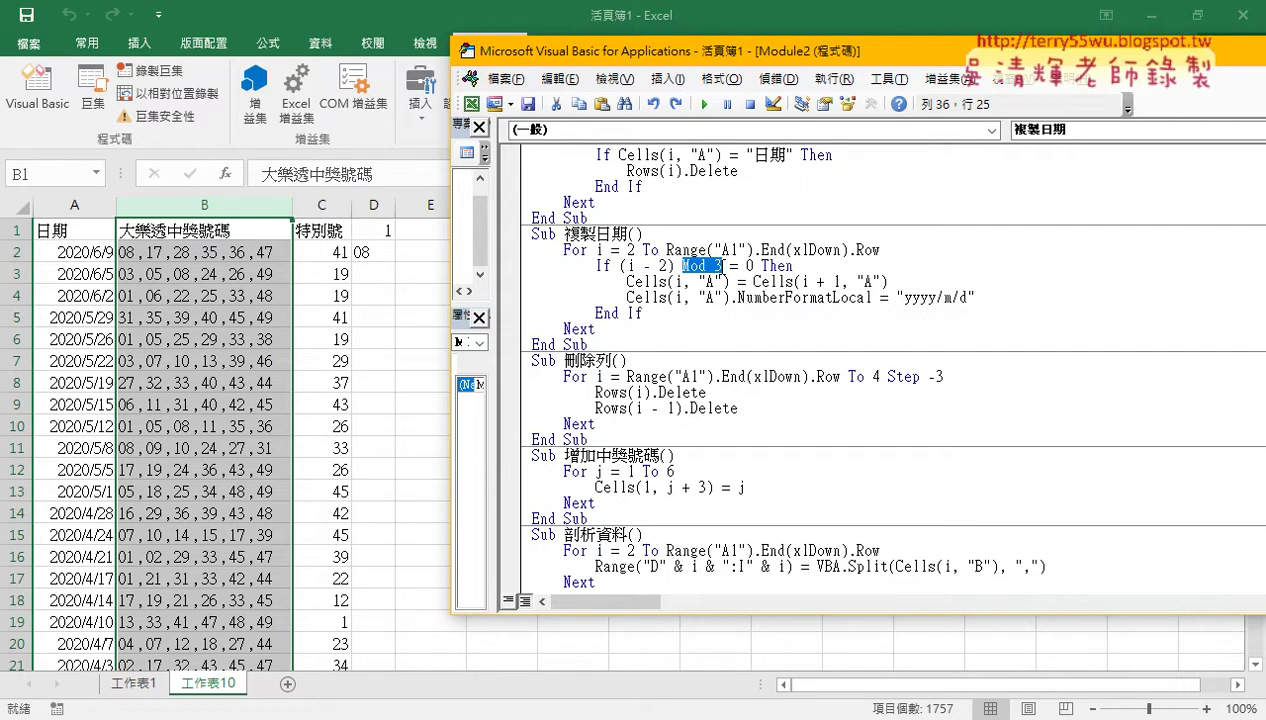
text(3)
drag(754, 265, 685, 265)
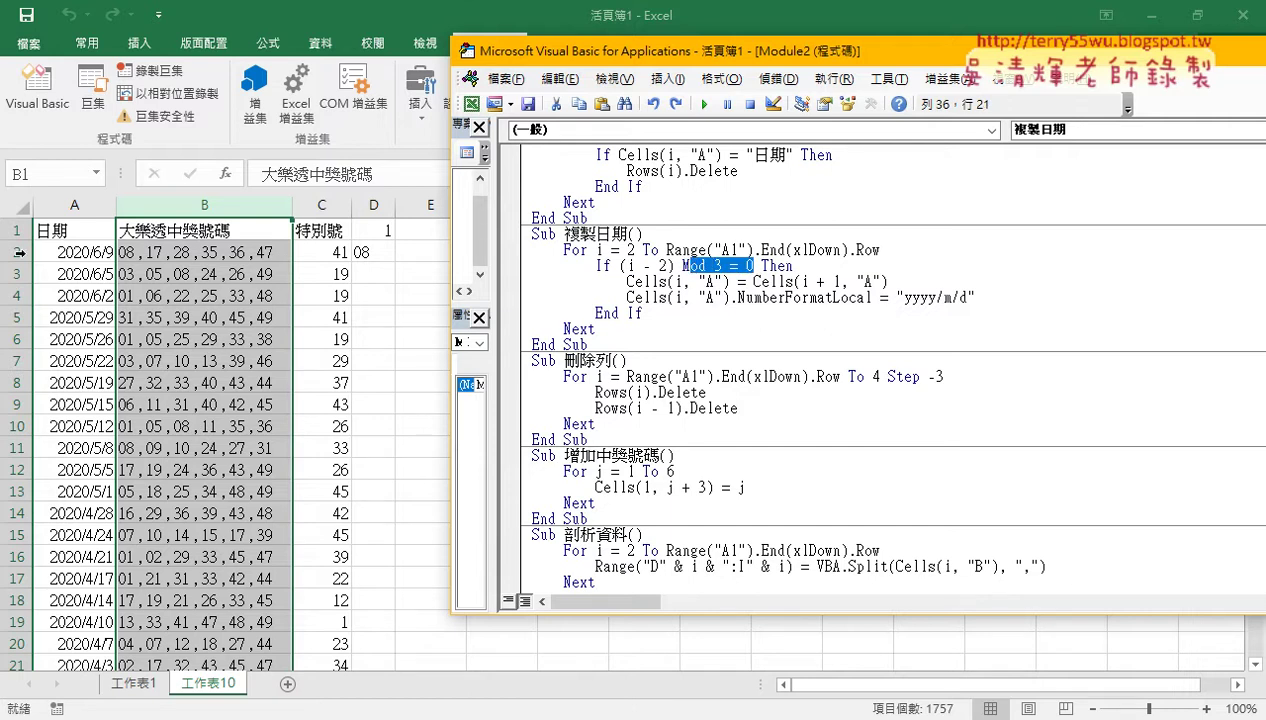
drag(627, 266, 678, 267)
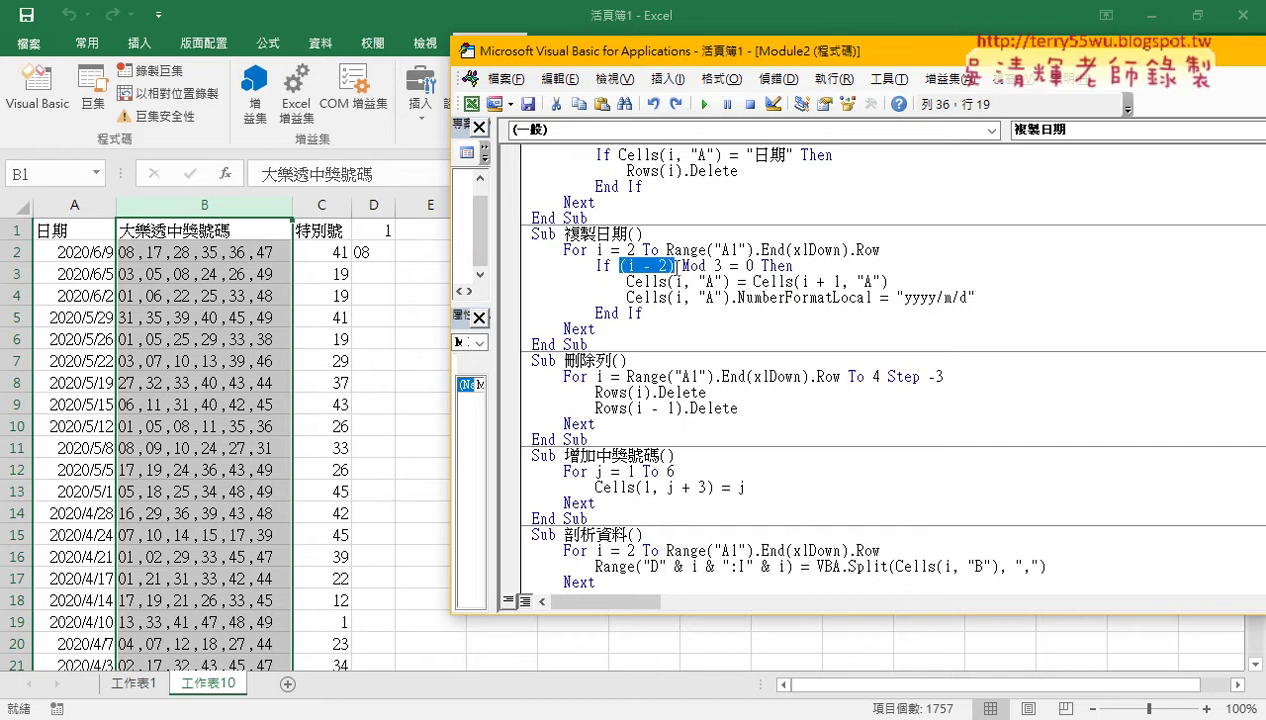
drag(754, 266, 622, 266)
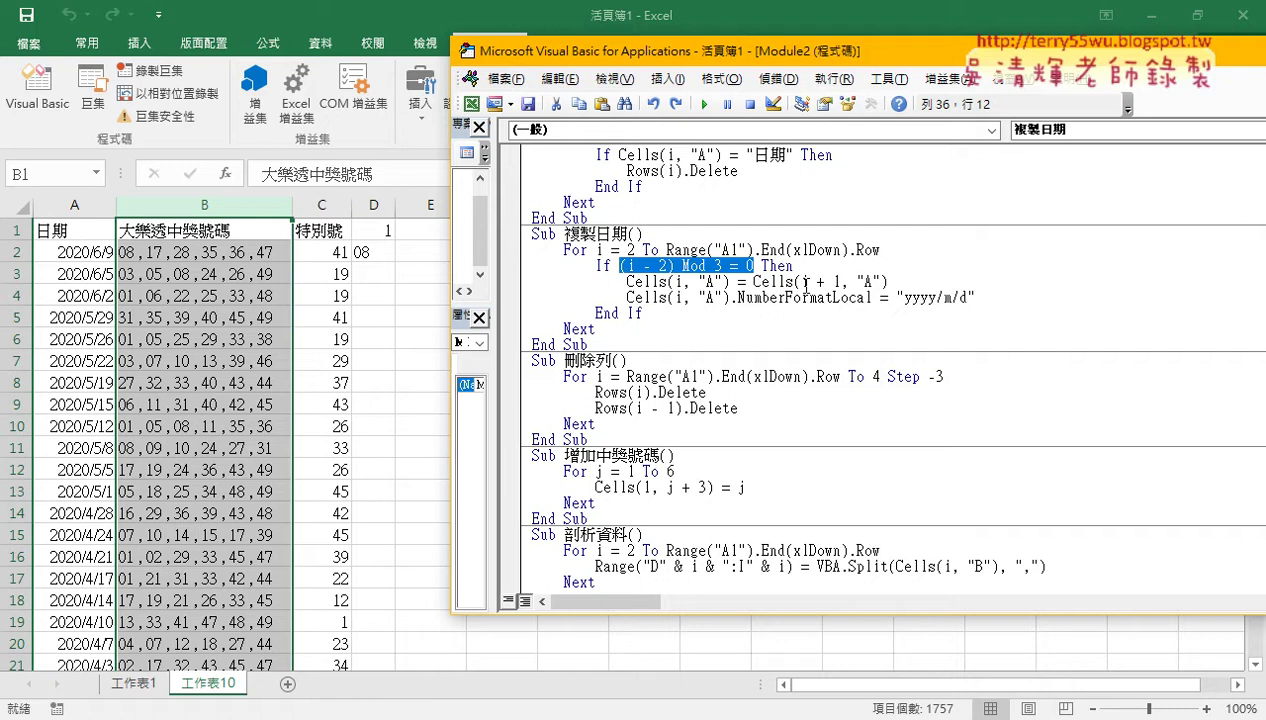
drag(801, 282, 840, 282)
click(978, 282)
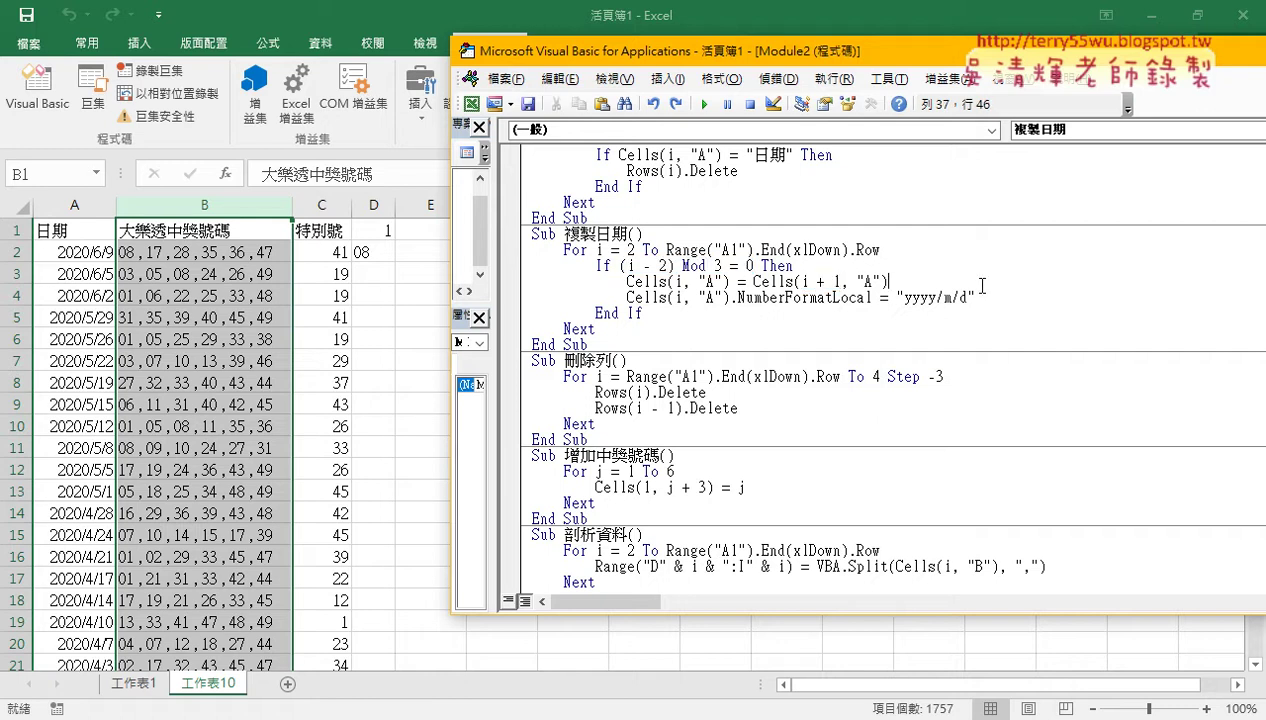
drag(978, 282, 918, 297)
click(918, 297)
drag(996, 300, 895, 300)
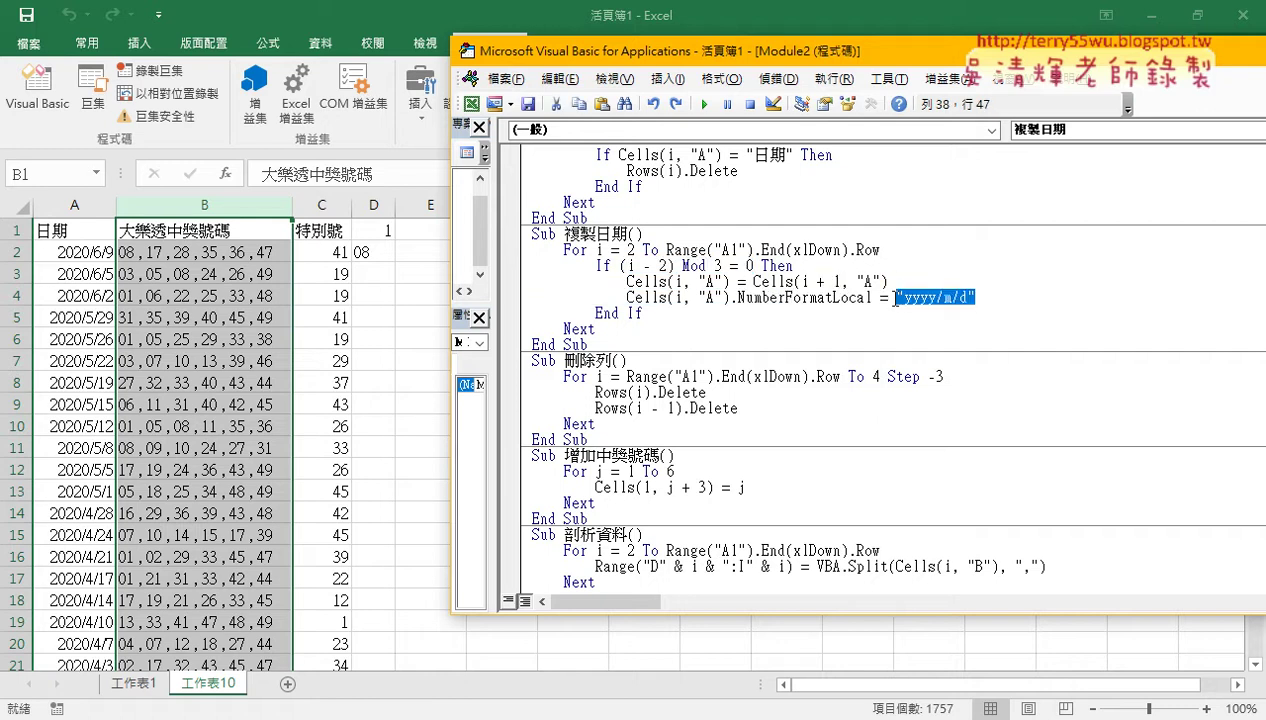
scroll(767, 373, down, 1)
scroll(767, 373, down, 1)
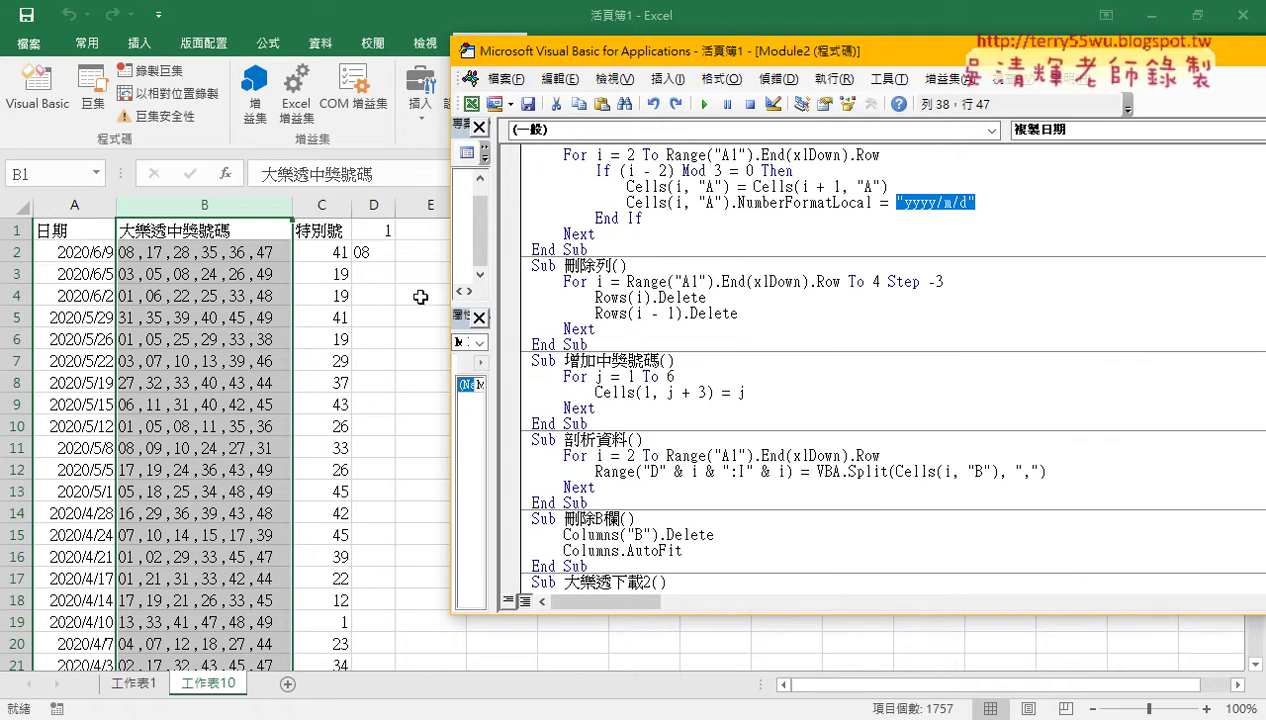
- Clear the stray 08 from D2, select the 1–6 headers in D1:I1, and return to the editor
click(380, 252)
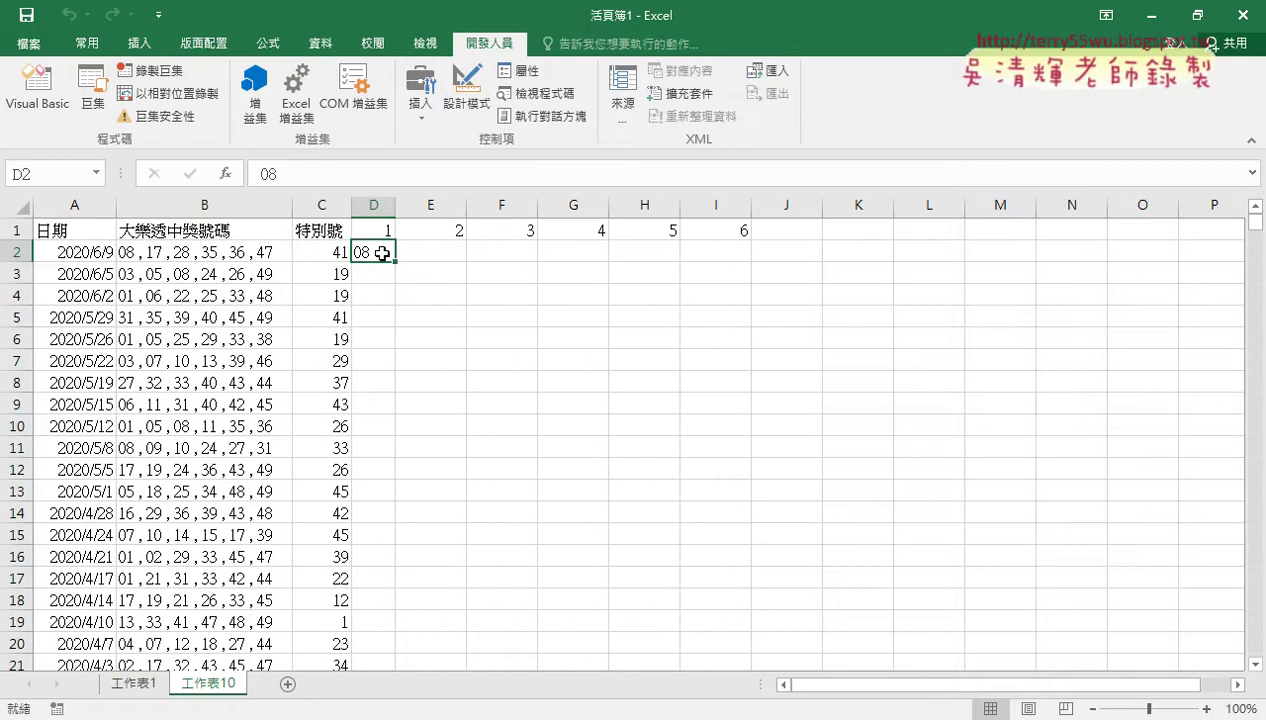
key(Delete)
drag(384, 229, 729, 227)
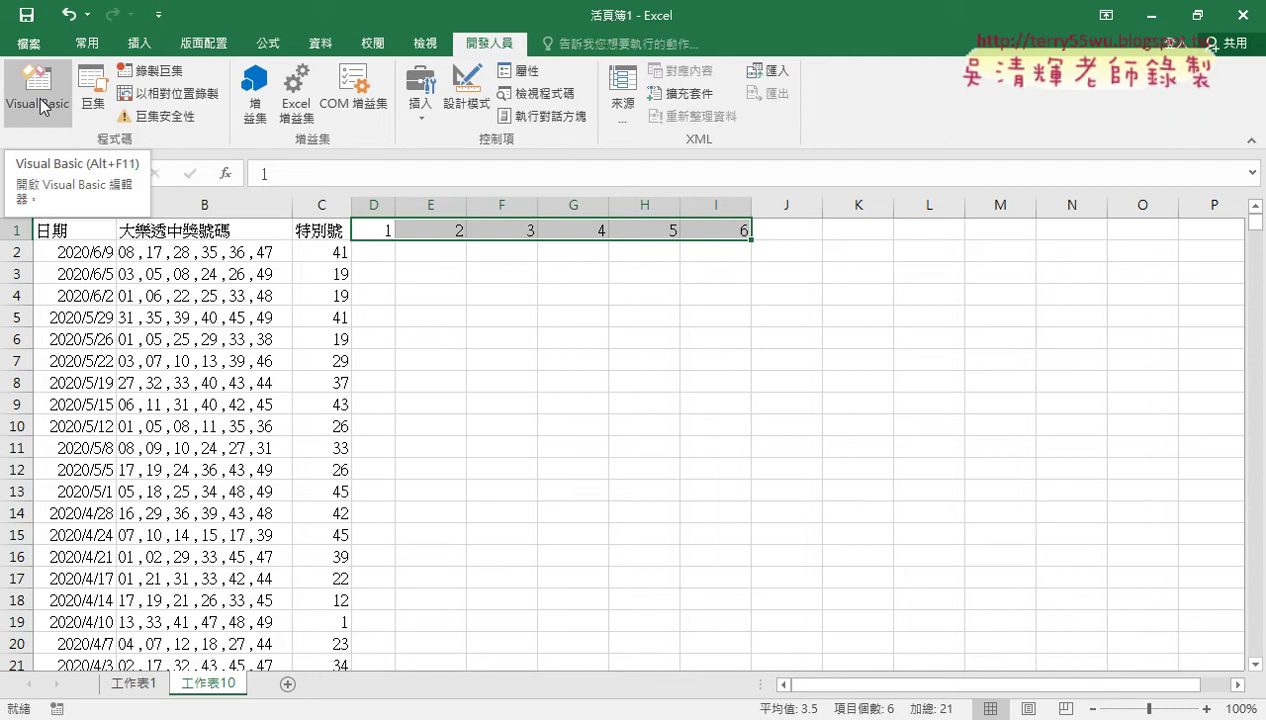
click(40, 105)
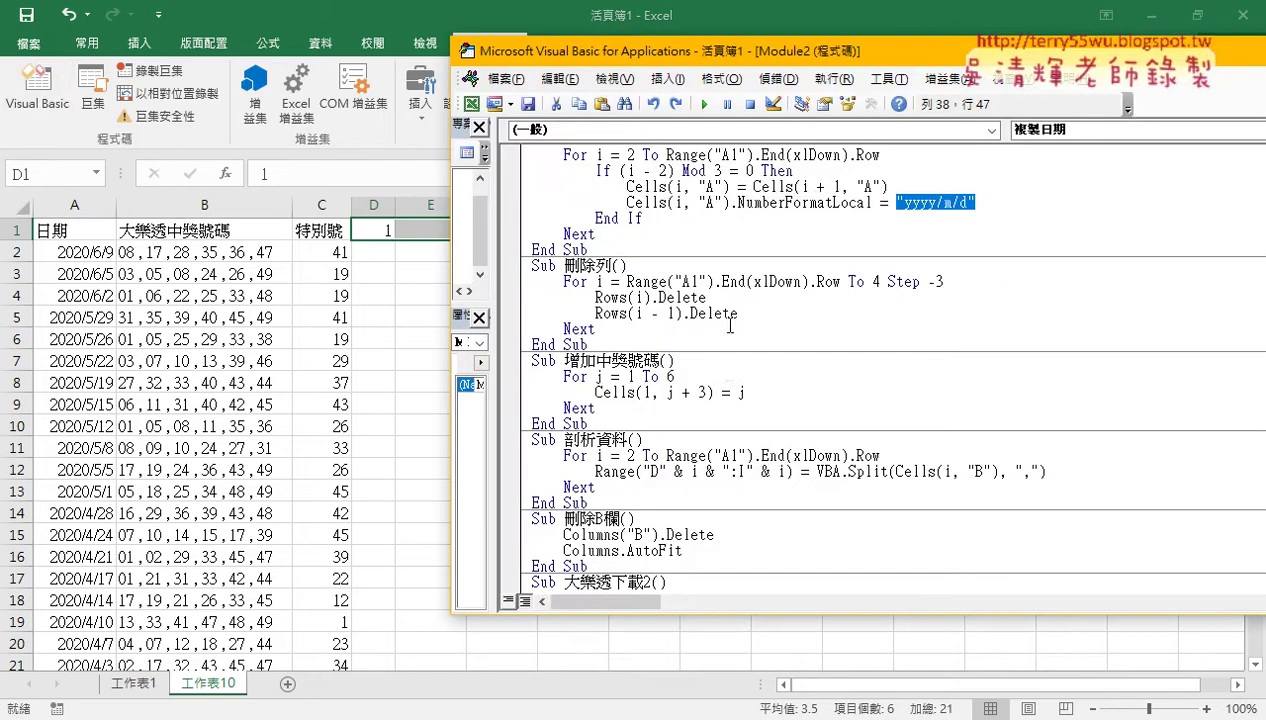
- Select the For…Next loop lines inside 增加中獎號碼
scroll(730, 325, down, 1)
mouse_move(656, 48)
mouse_down()
mouse_move(639, 132)
mouse_move(484, 280)
mouse_up()
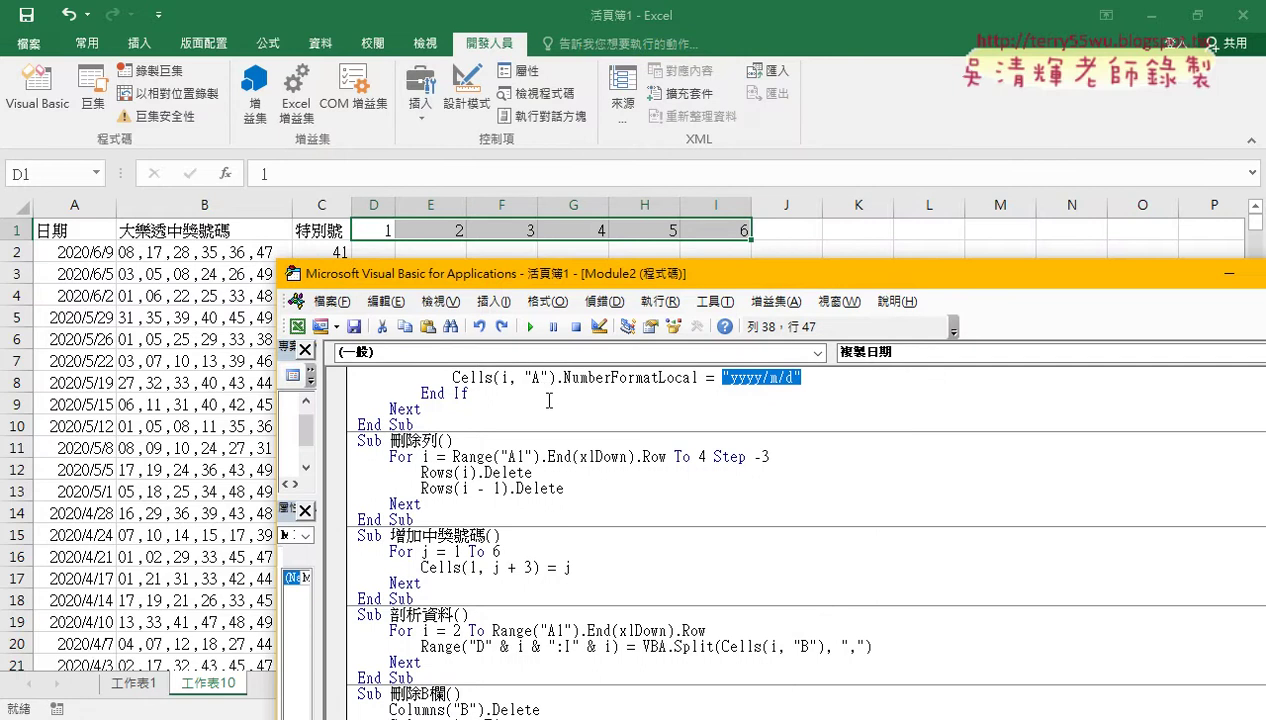
scroll(548, 395, down, 1)
drag(424, 537, 353, 507)
click(422, 537)
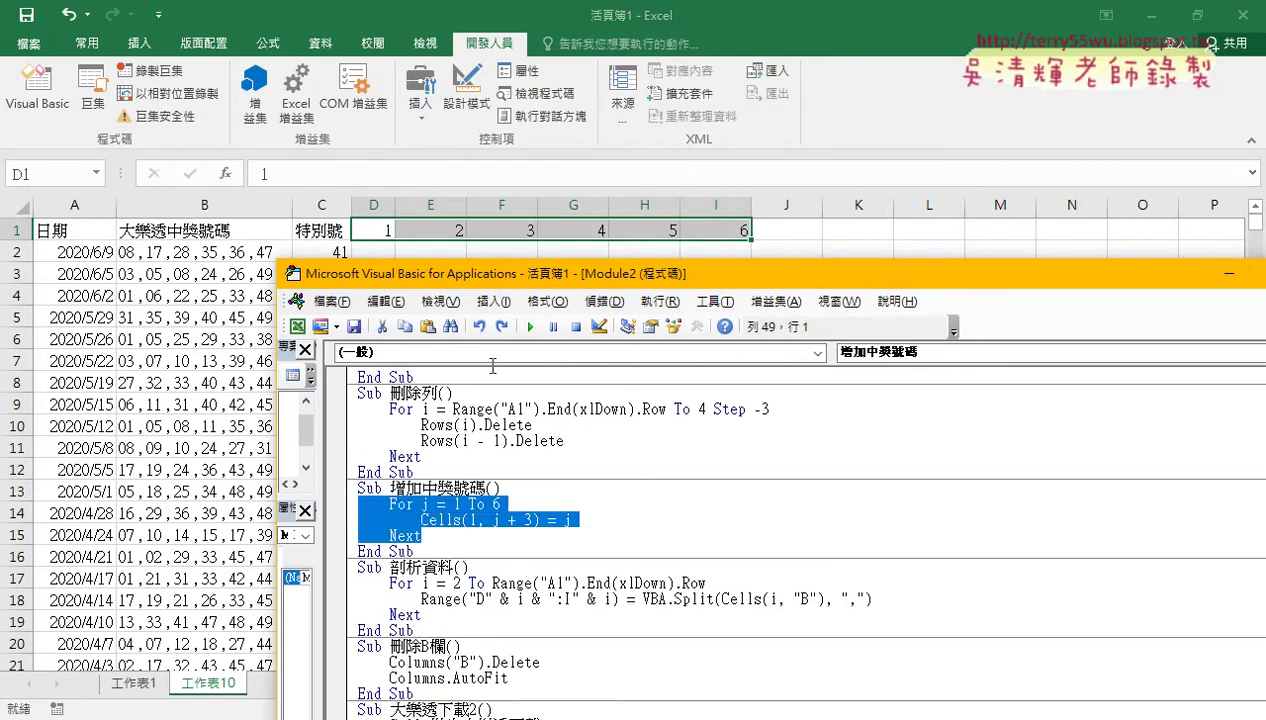
- Show and dock the Edit toolbar, then comment out the selected loop with Comment Block
right_click(490, 330)
click(555, 388)
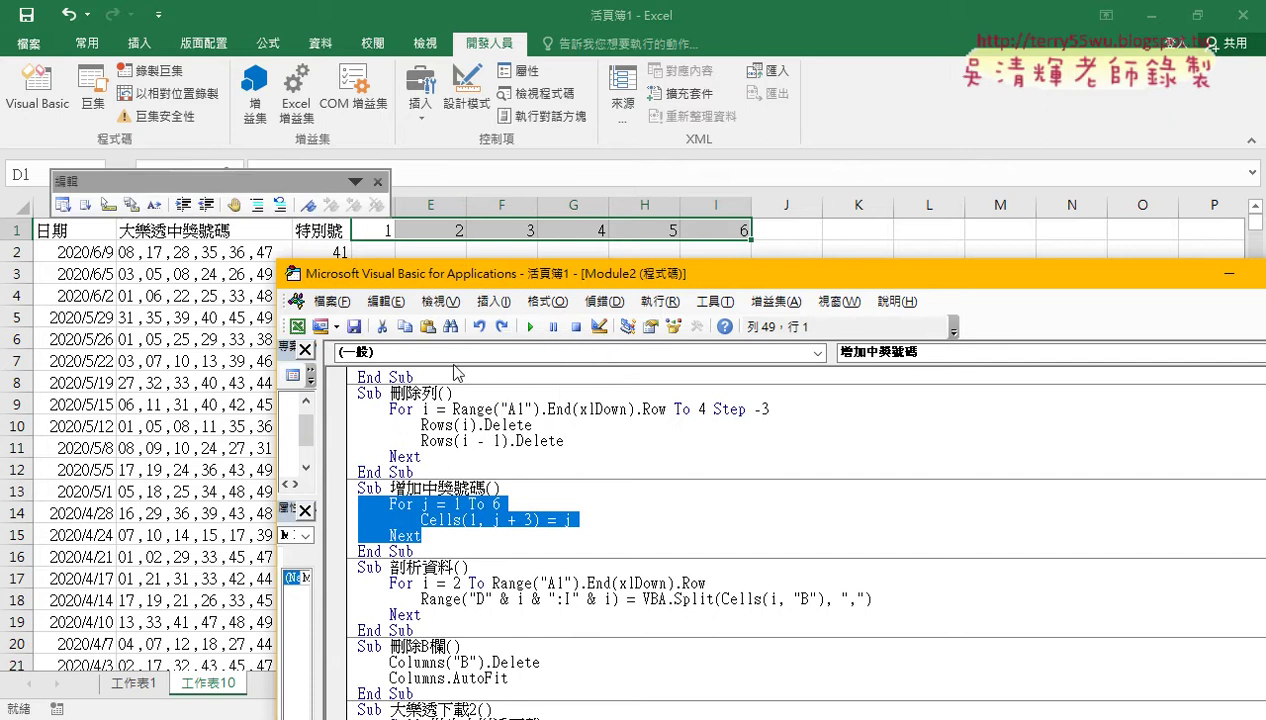
mouse_move(250, 181)
mouse_down()
mouse_move(383, 327)
mouse_move(385, 356)
mouse_up()
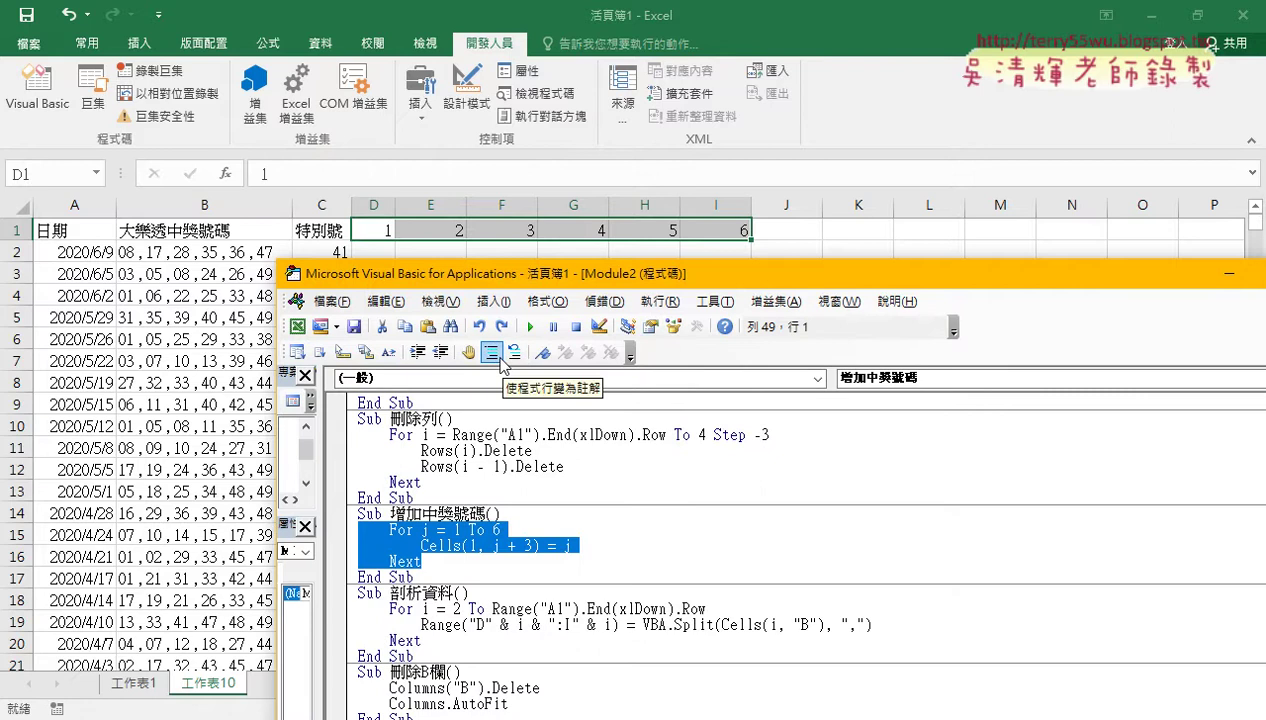
click(514, 352)
click(528, 516)
- Add the line Cells(1, 4) = 1 directly below the Sub 增加中獎號碼 header
key(Return)
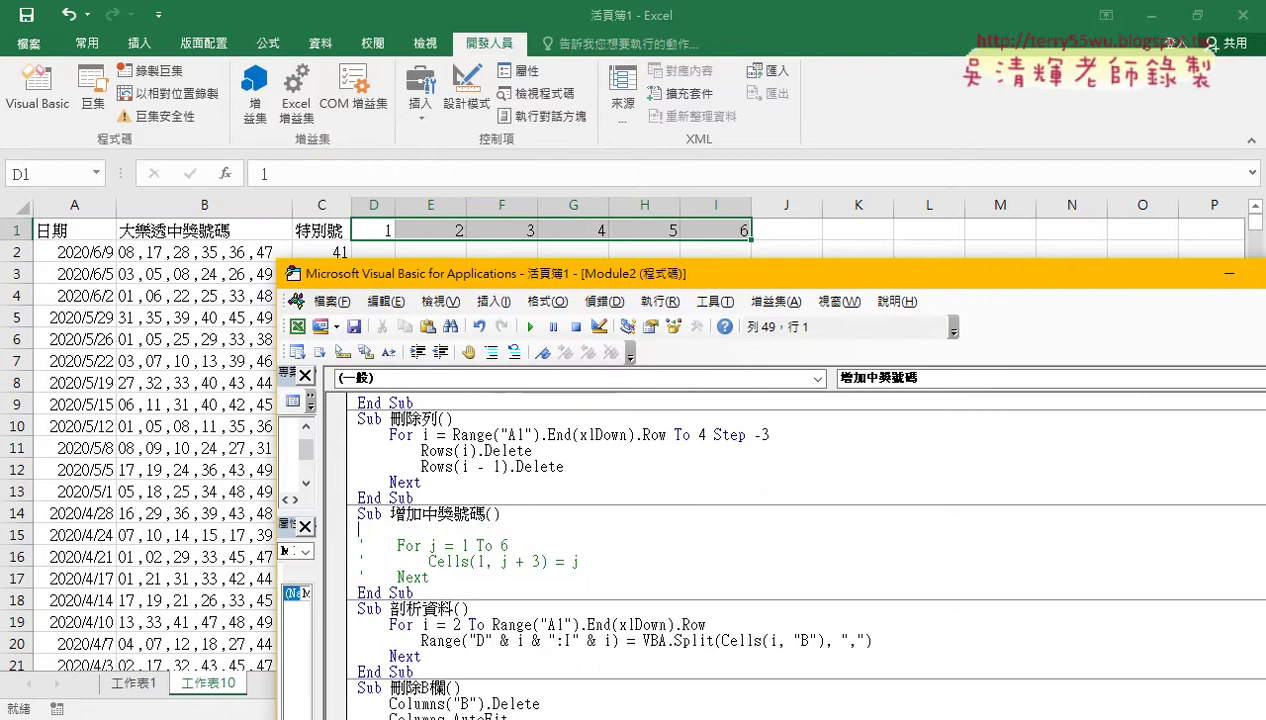
text(c)
text(ells)
text(()
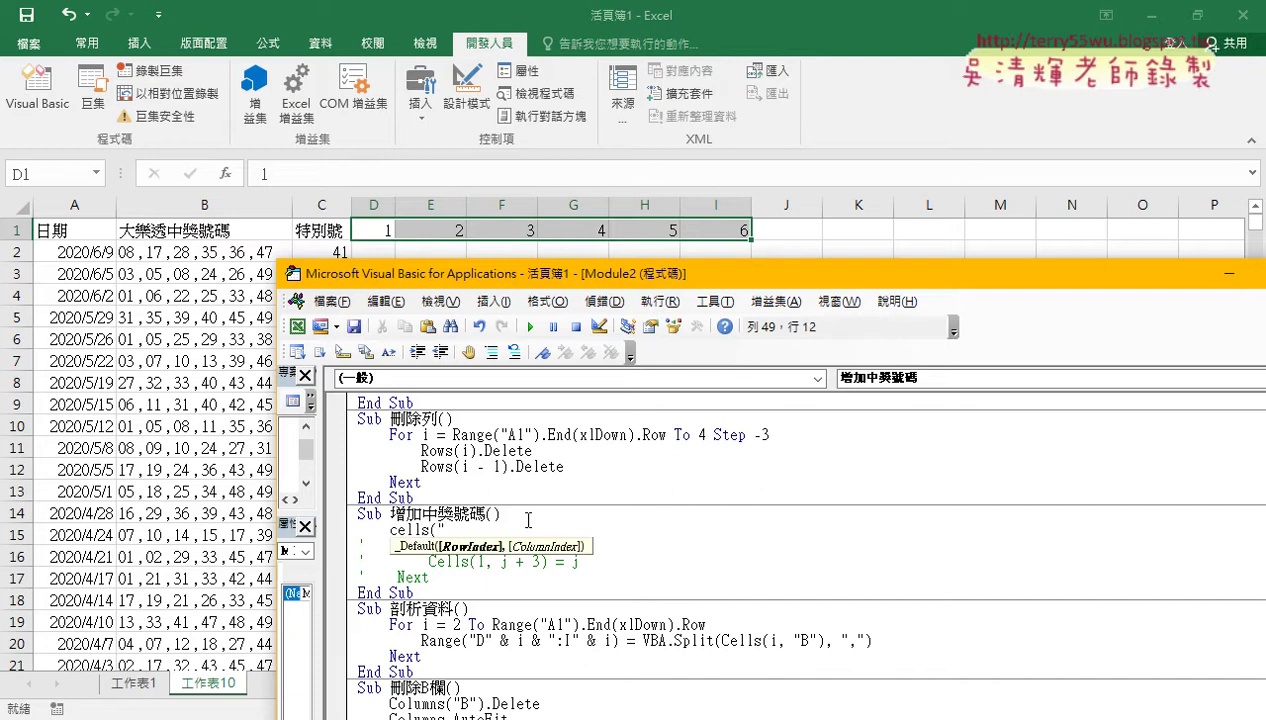
text(1,)
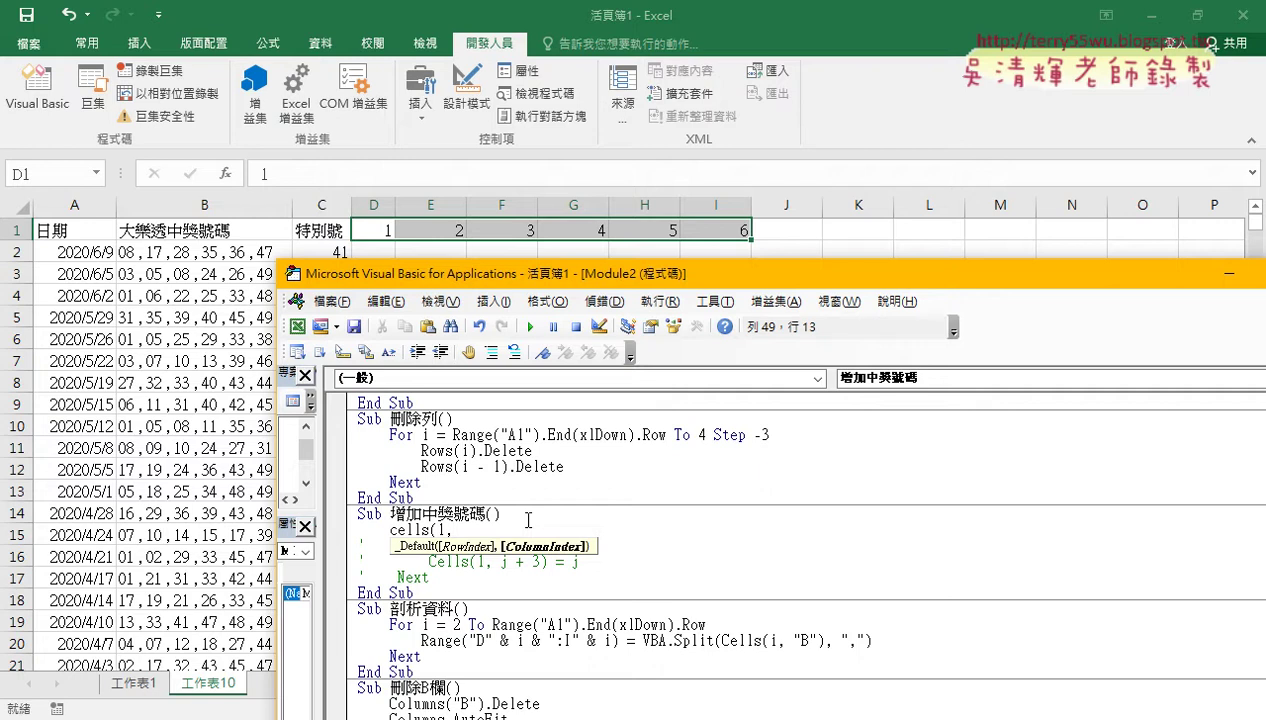
text(4))
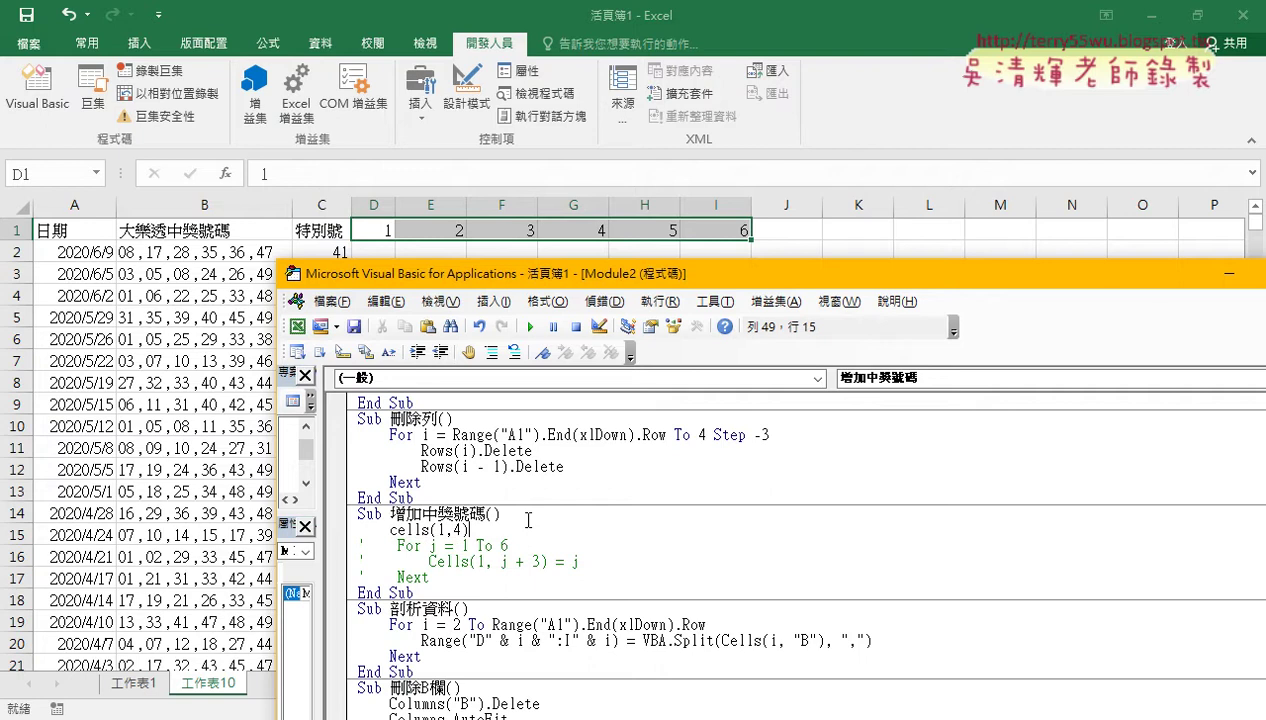
text(=1)
key(Return)
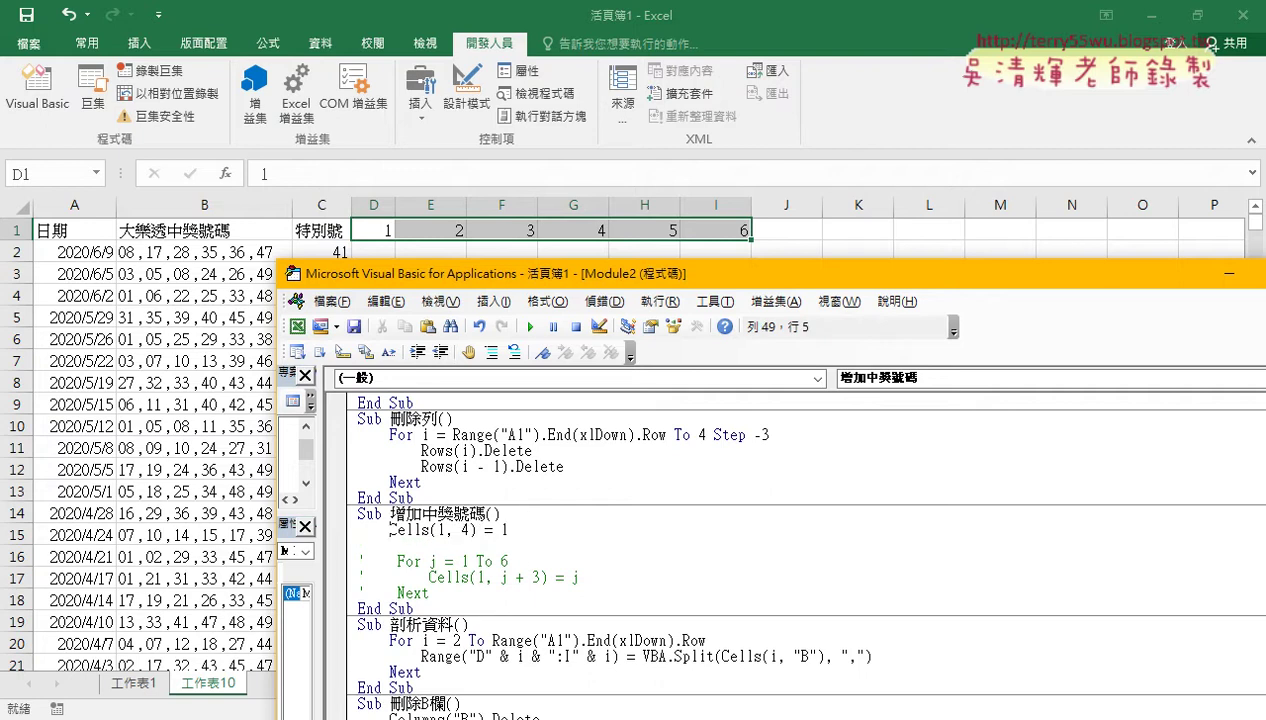
- Duplicate that line and edit the copy to Cells(1, 5) = 2
key(shift+End)
key(ctrl+c)
key(Down)
key(ctrl+v)
key(Left)
key(Left)
key(Left)
key(Left)
key(Left)
key(Left)
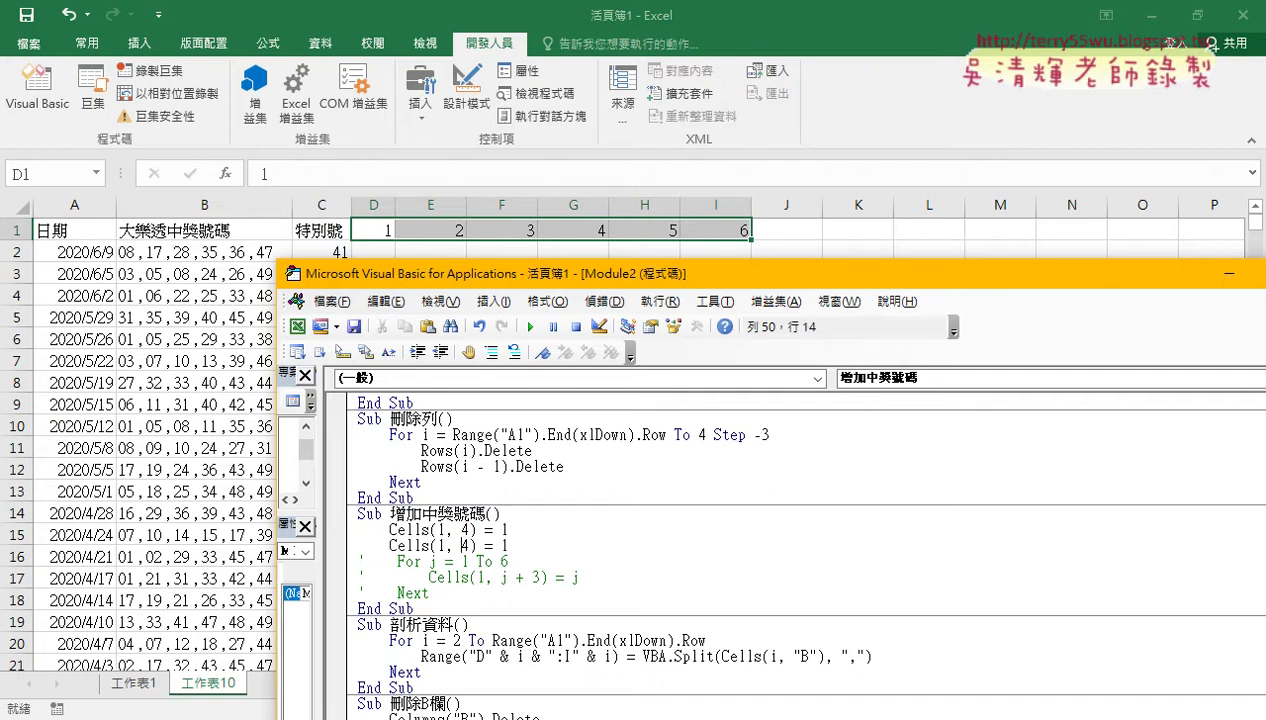
key(Delete)
text(5)
key(Right)
key(Right)
text(2)
key(Return)
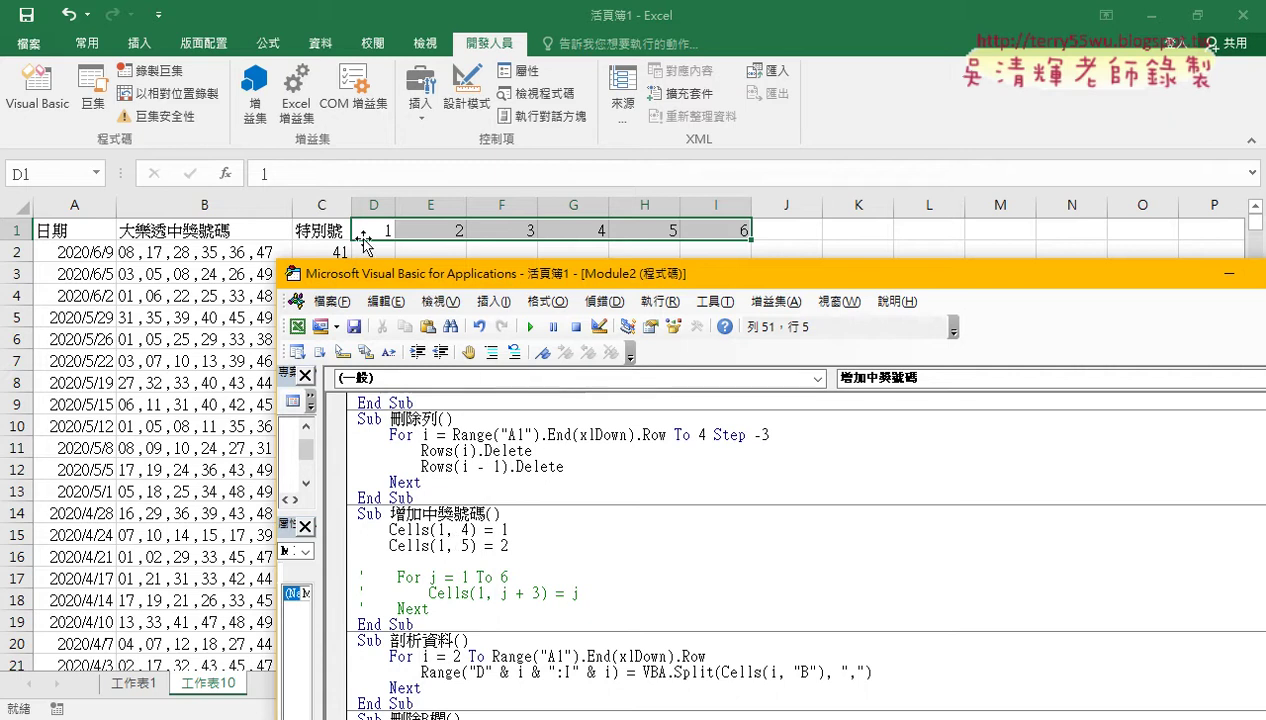
- Check row 1 on the worksheet, then comment out the two new Cells lines
click(560, 207)
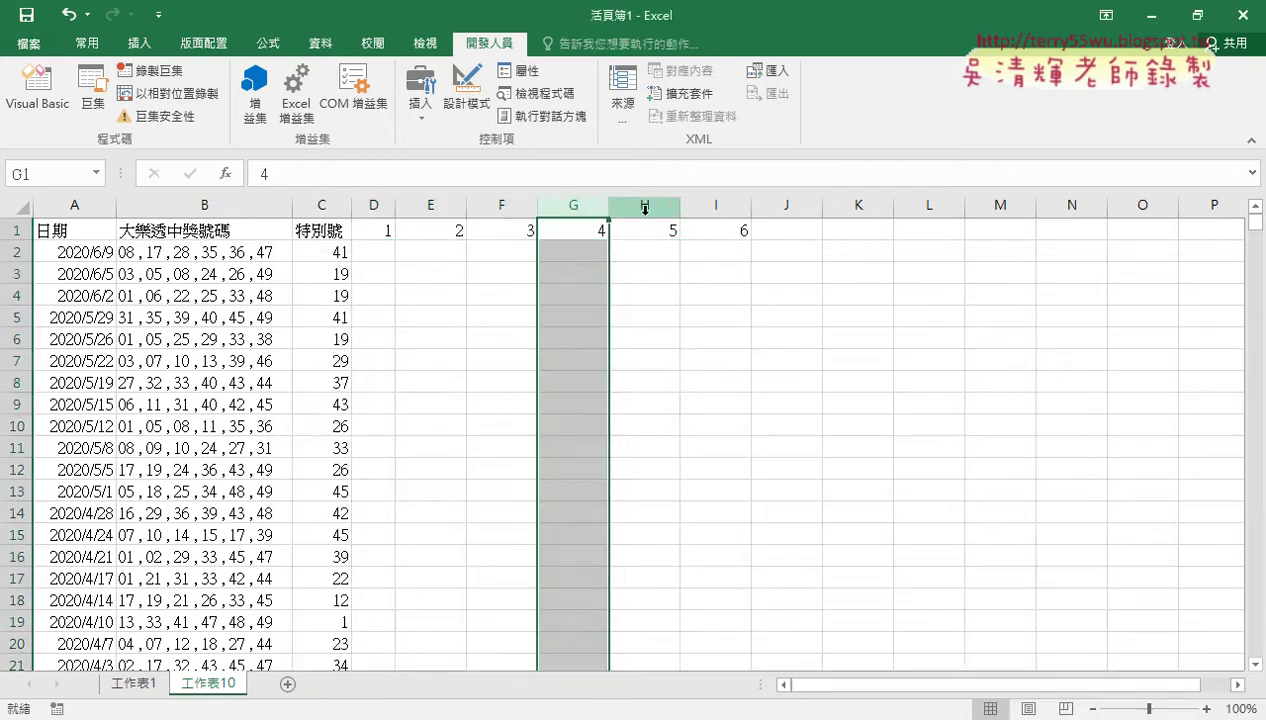
click(38, 90)
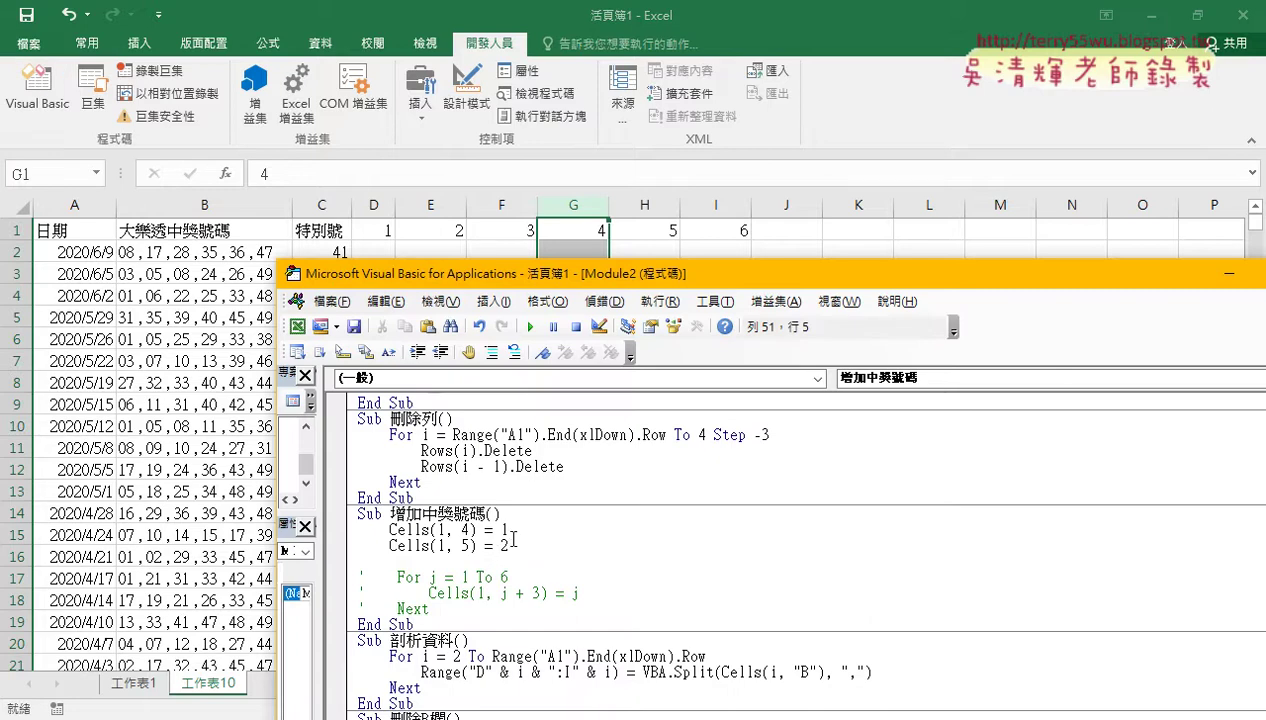
drag(513, 545, 358, 529)
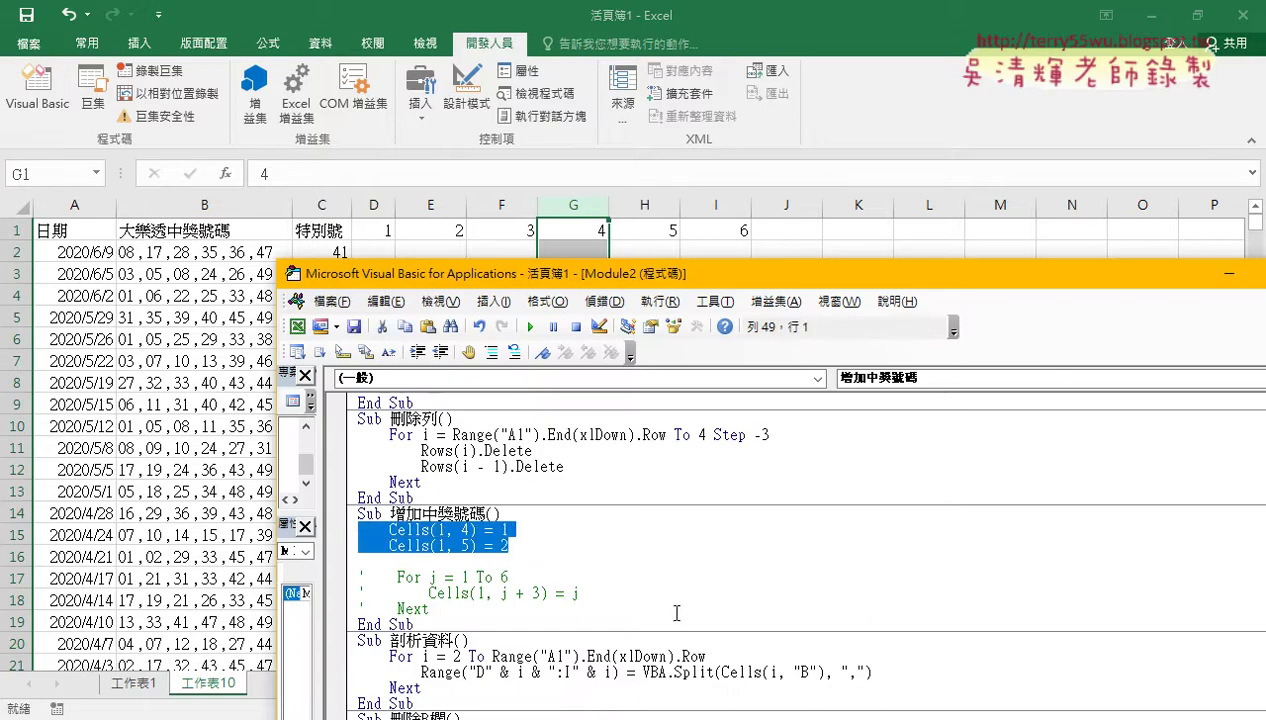
click(526, 545)
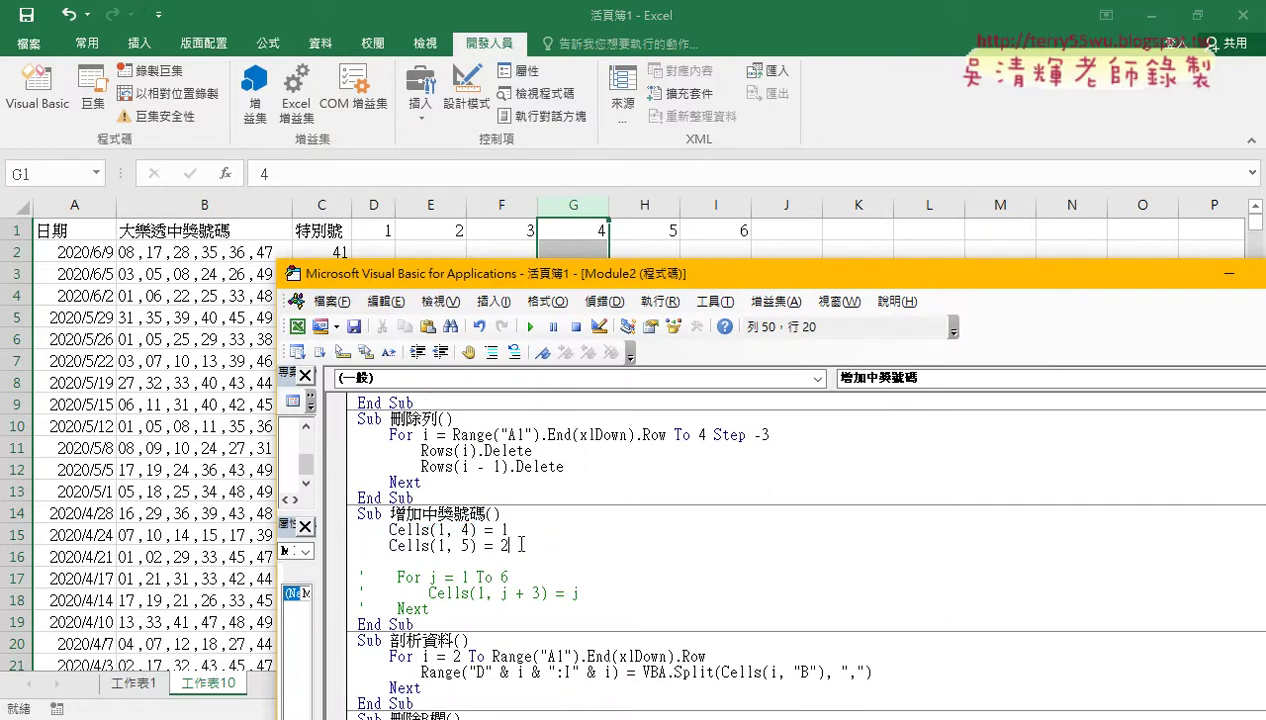
drag(529, 547, 358, 529)
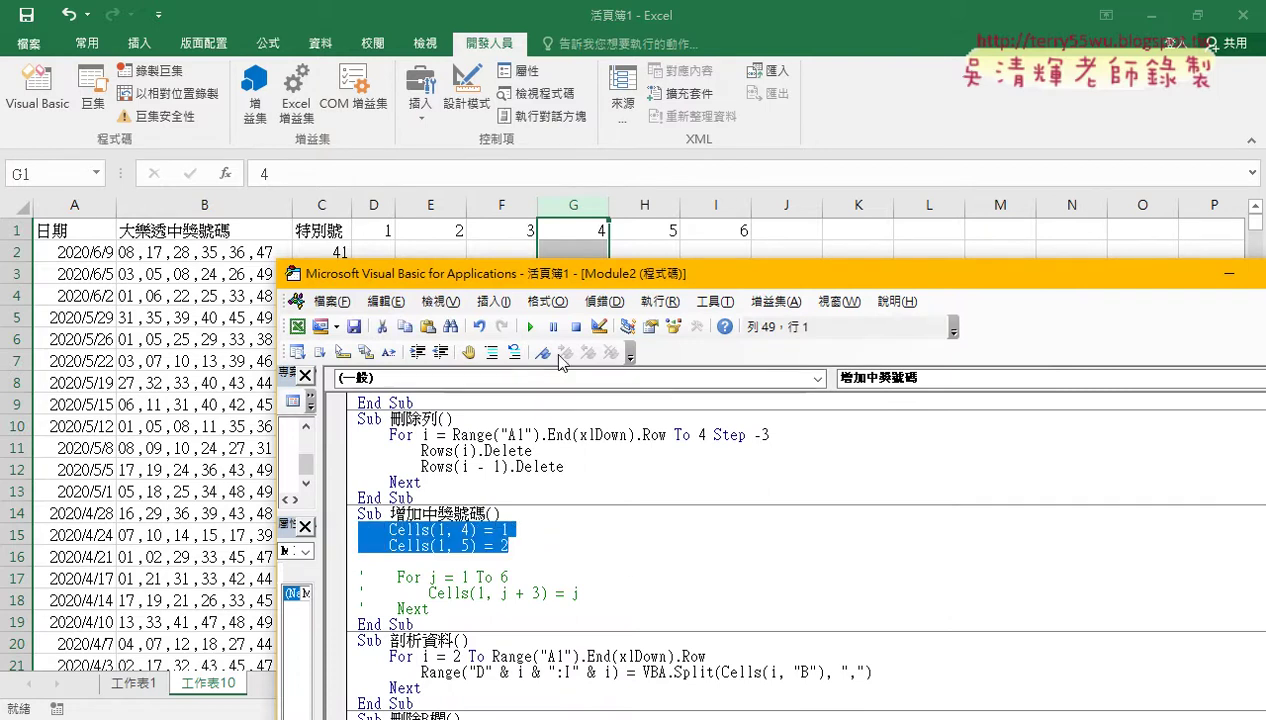
click(514, 353)
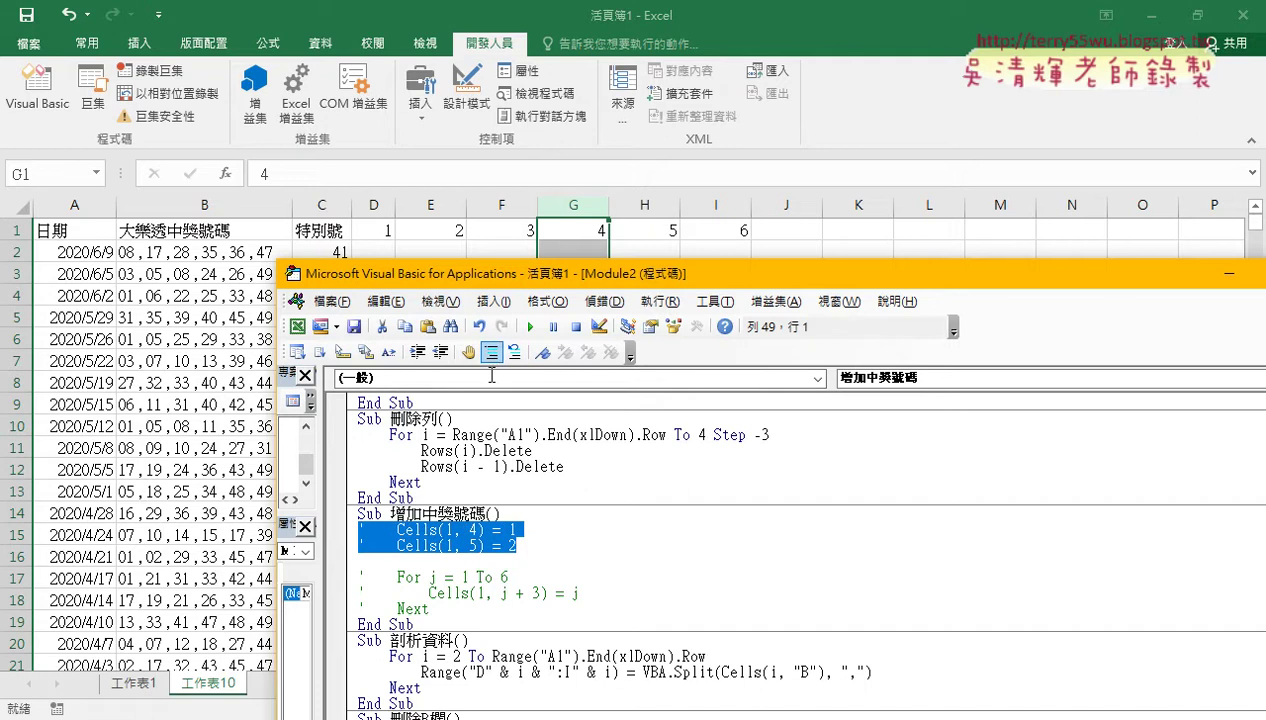
- Uncomment the For j = 1 To 6 loop with Uncomment Block
drag(438, 608, 358, 577)
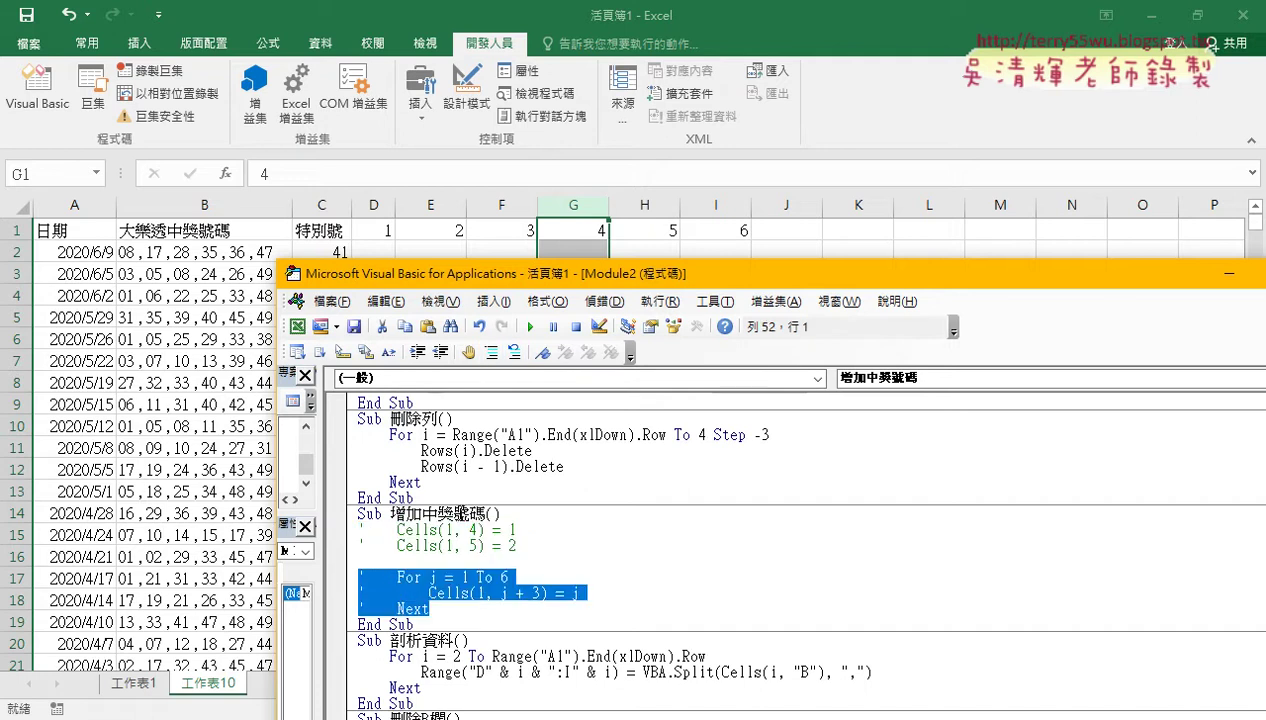
click(491, 352)
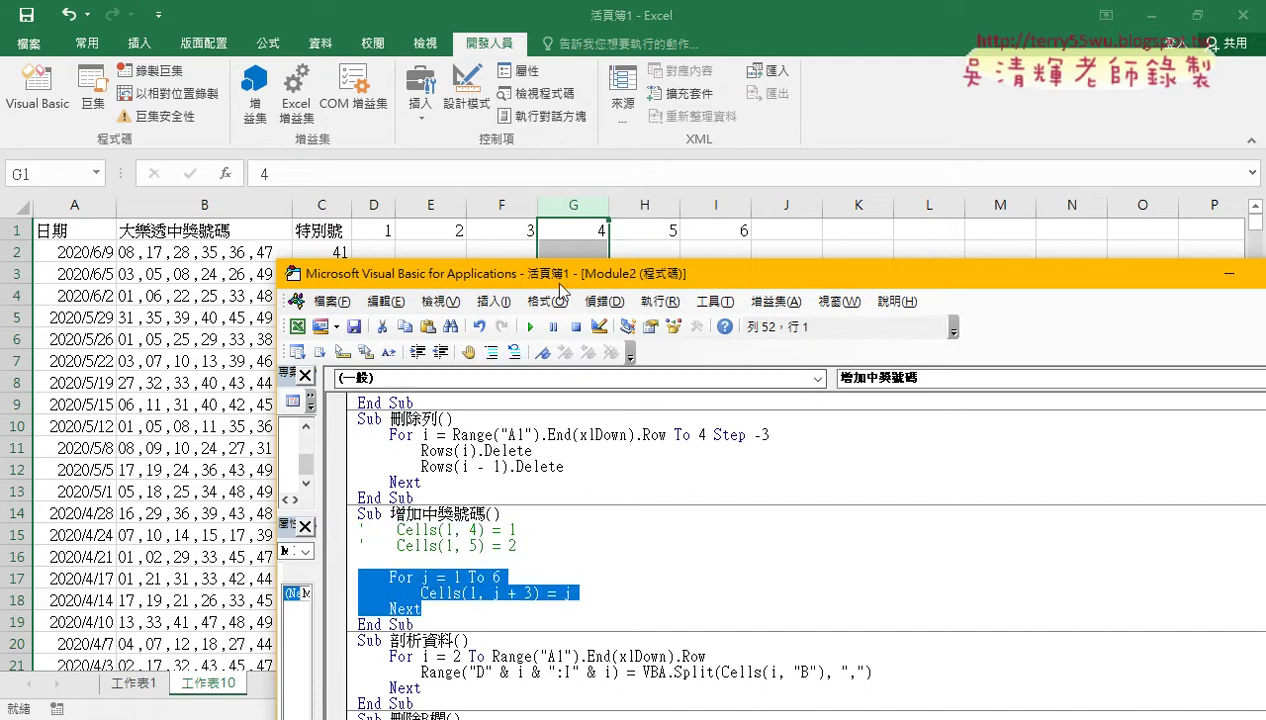
drag(561, 284, 546, 268)
click(430, 560)
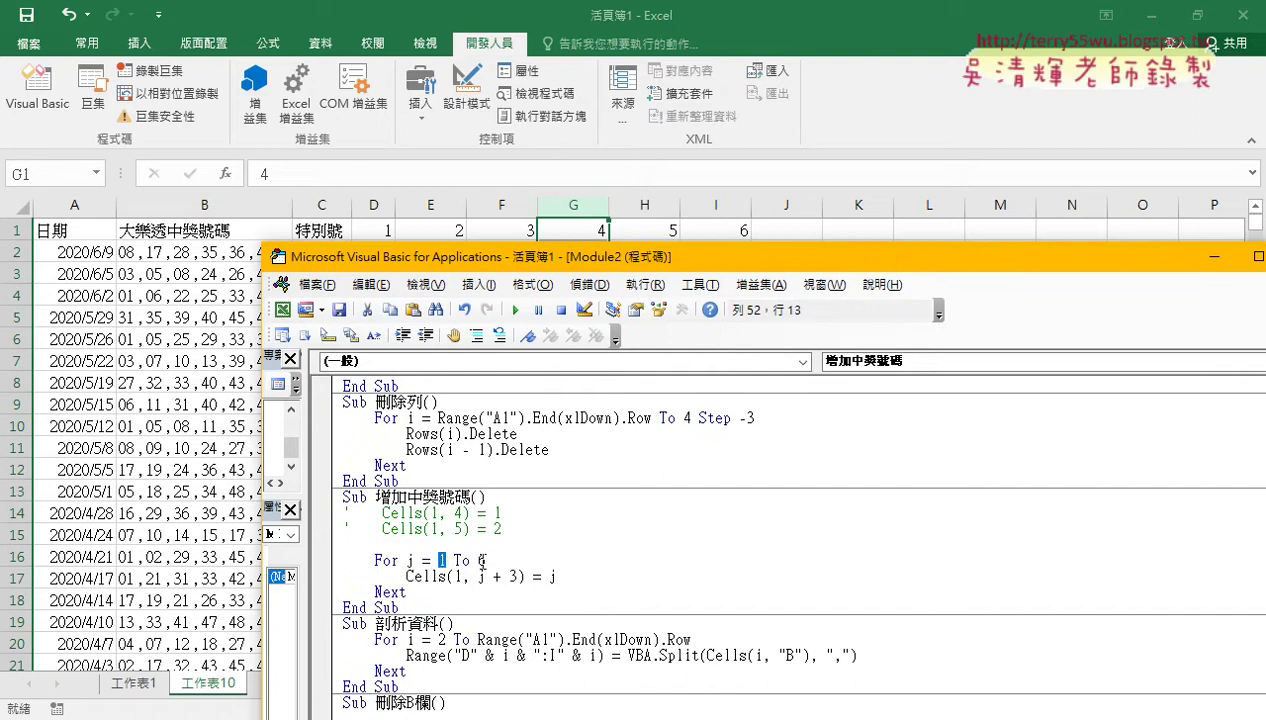
- Inspect the loop values, then duplicate the commented Cells(1, 5) = 2 line below itself
double_click(481, 561)
double_click(446, 513)
double_click(552, 576)
drag(502, 530, 334, 540)
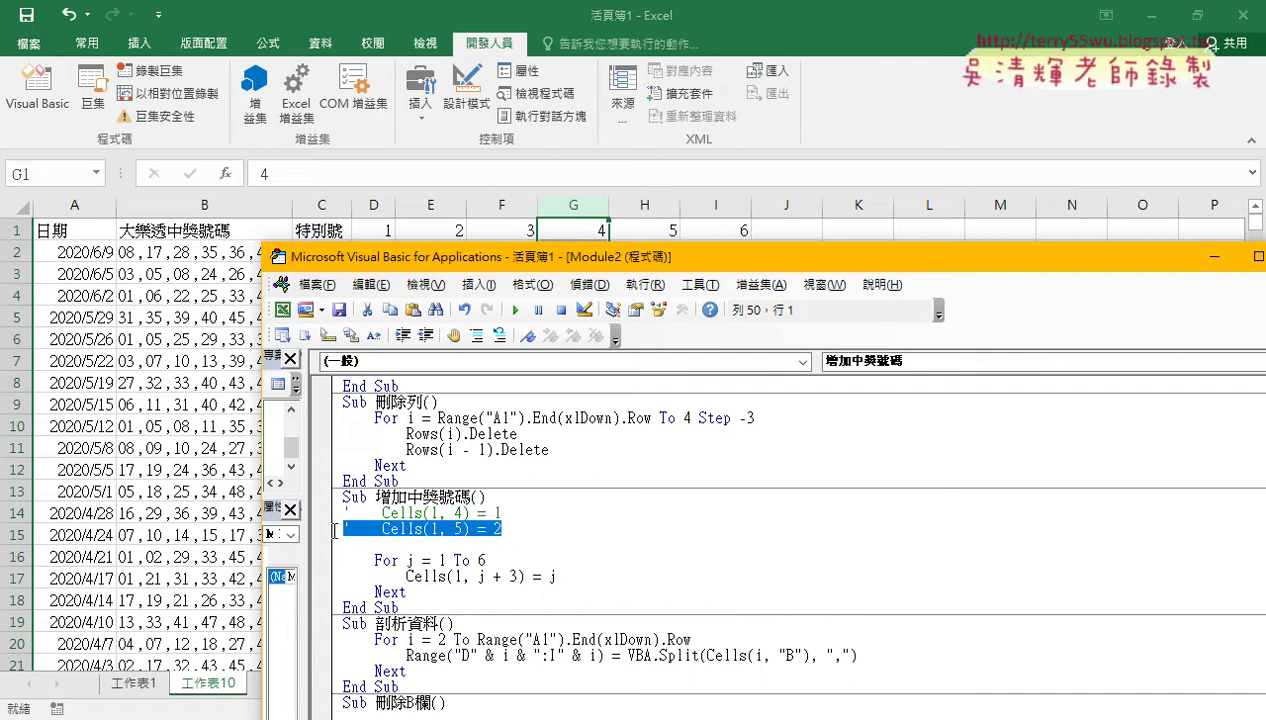
key(ctrl+c)
key(Down)
key(ctrl+v)
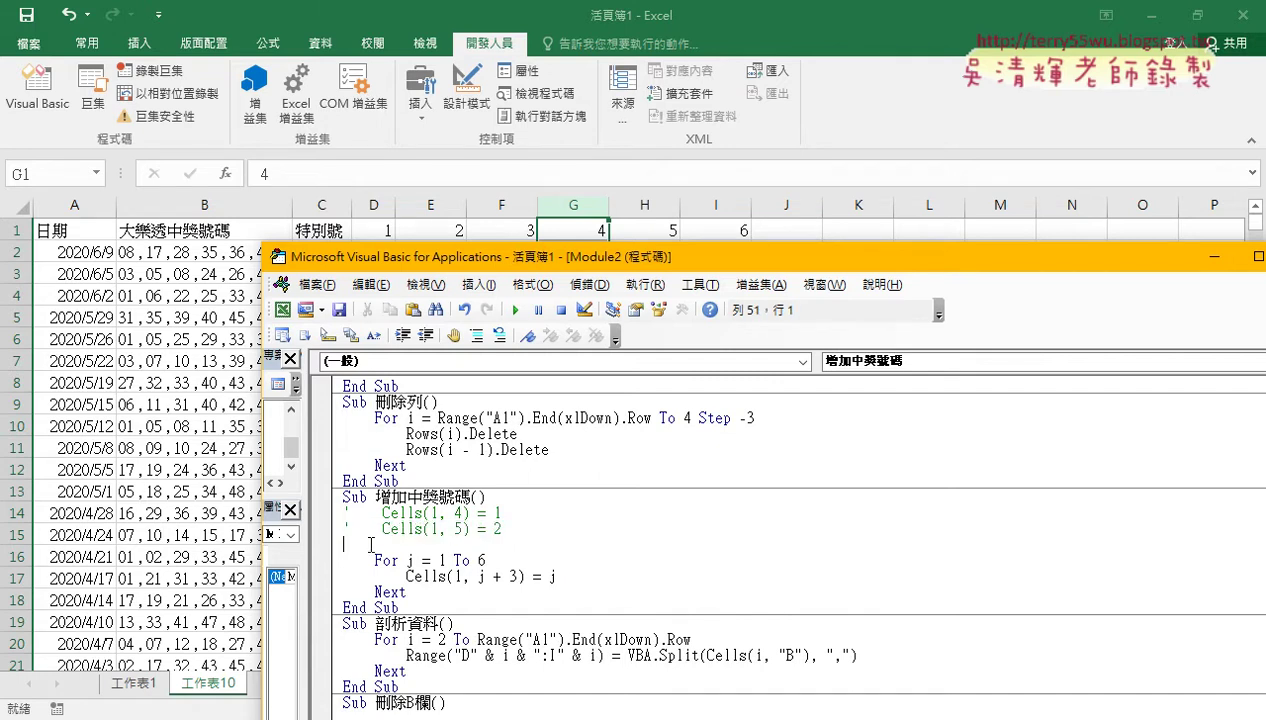
- Add a comment line and edit the copied line to read 'Cells(1, 9) = 6
click(505, 530)
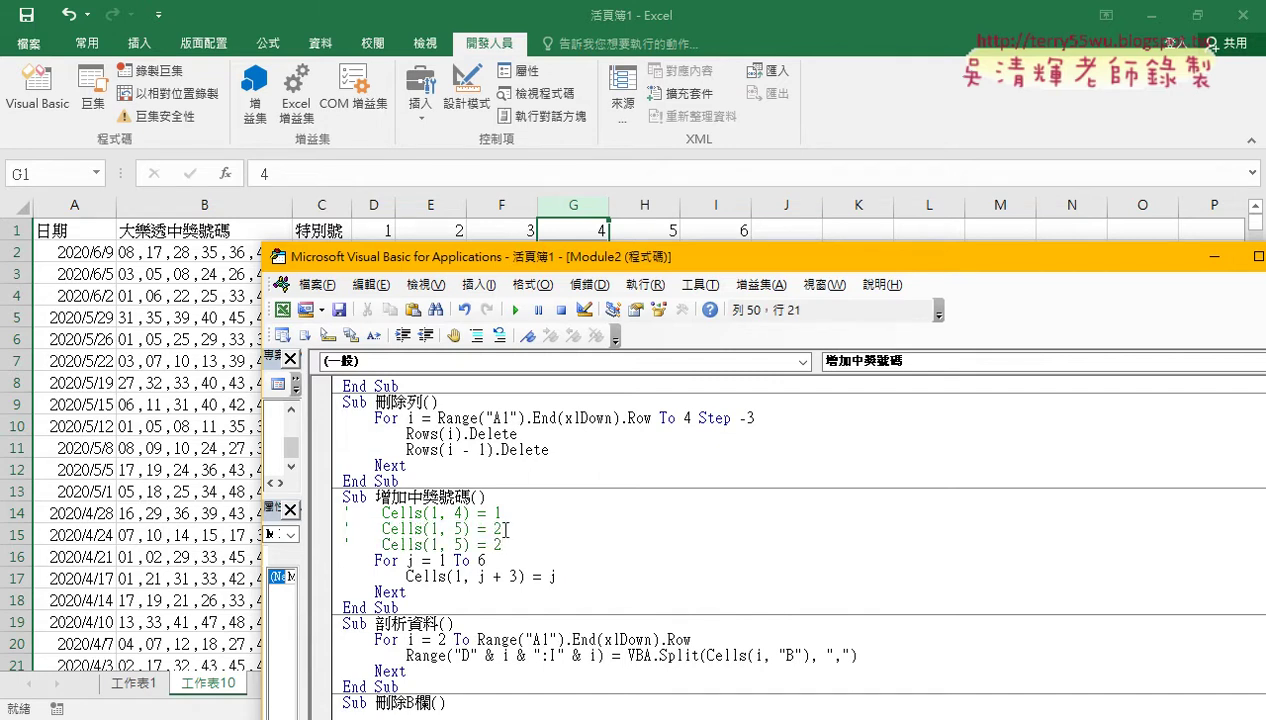
key(Return)
text('.....)
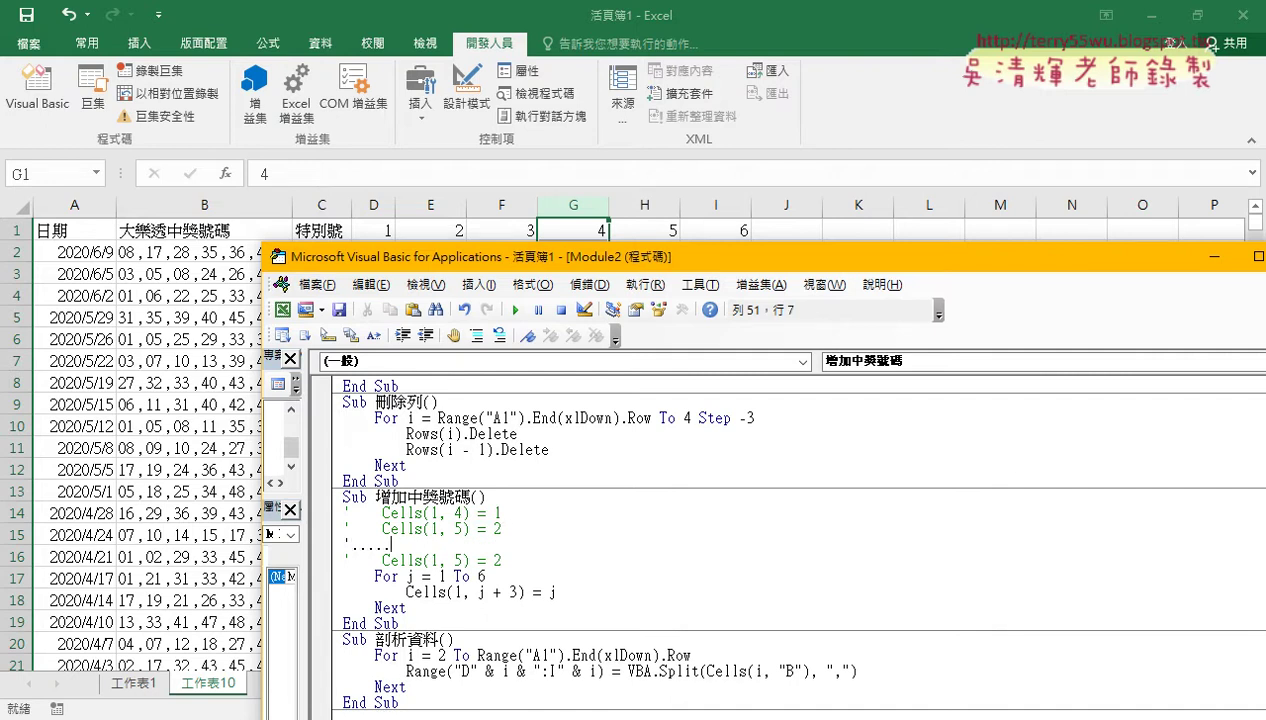
double_click(459, 560)
text(9)
click(500, 560)
double_click(500, 560)
text(6)
- Make the loop body assign j as the cell value
double_click(553, 592)
scroll(672, 581, down, 1)
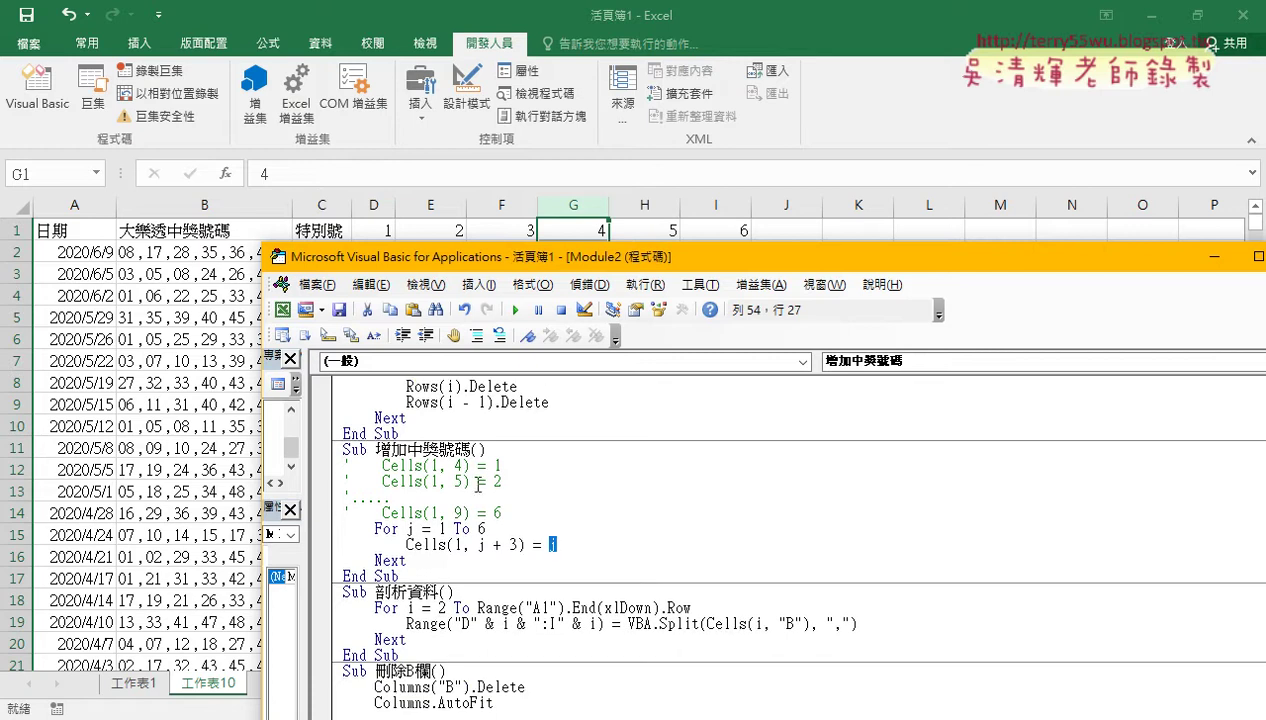
text(j)
drag(517, 544, 477, 544)
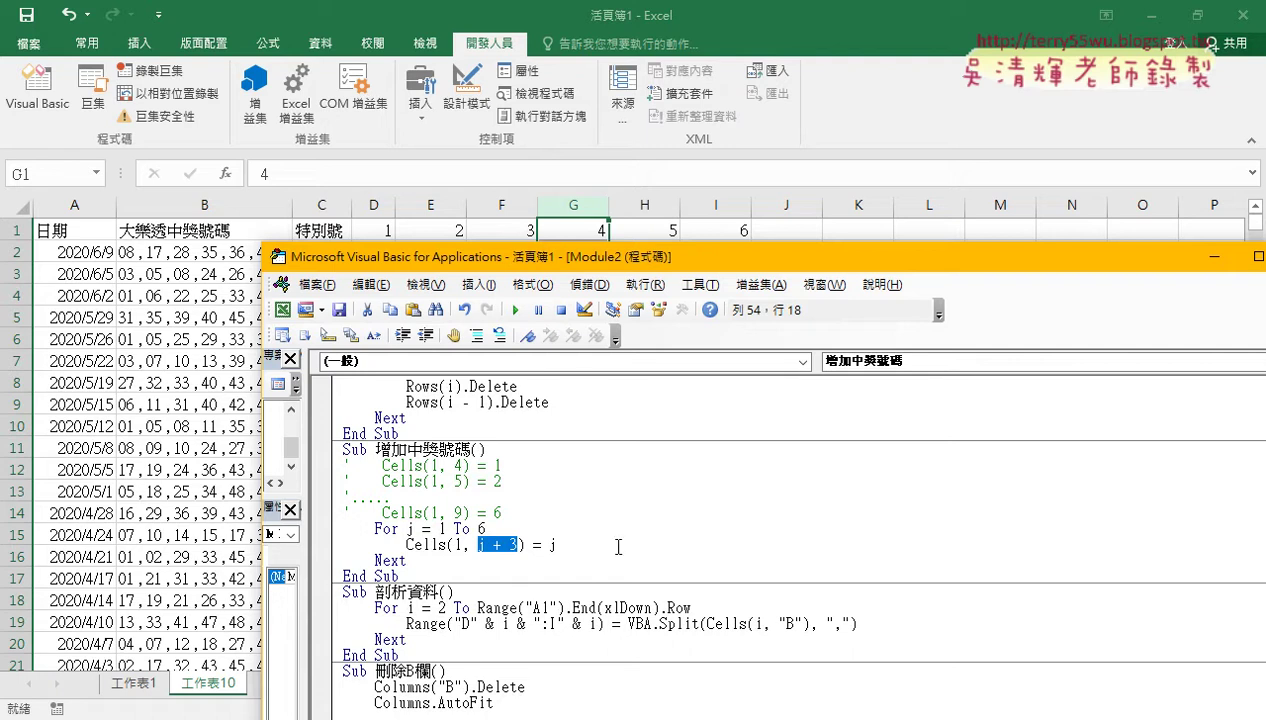
- Clear the numbers 1–6 from D1:I1 and return to the code editor
drag(388, 230, 738, 229)
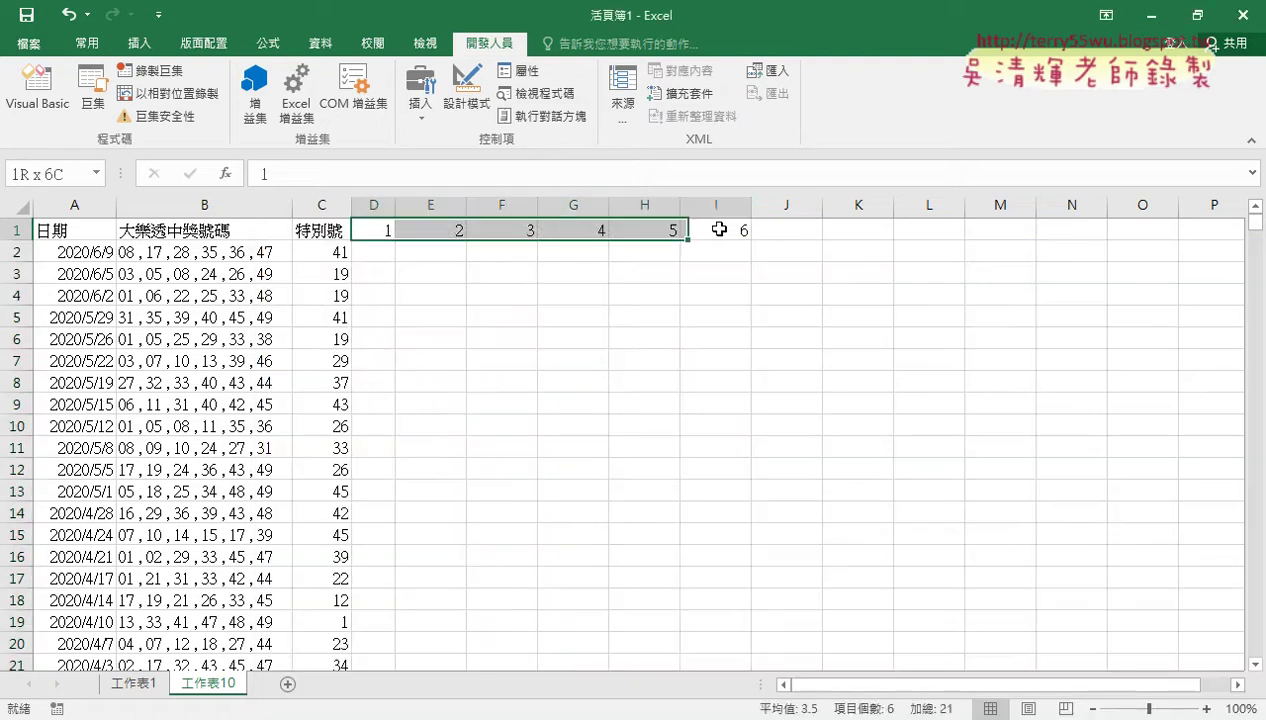
key(Delete)
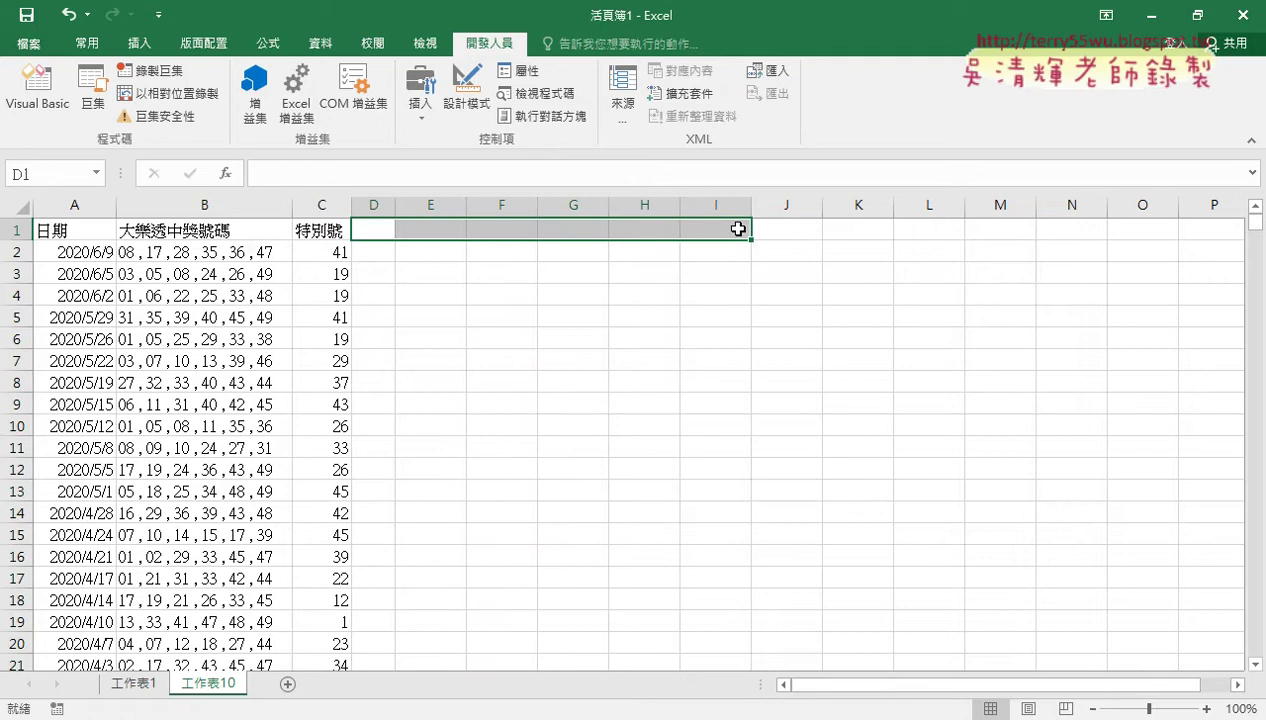
click(37, 88)
- Run 增加中獎號碼 from its For j loop and move the editor aside to see 1–6 in D1:I1
click(506, 528)
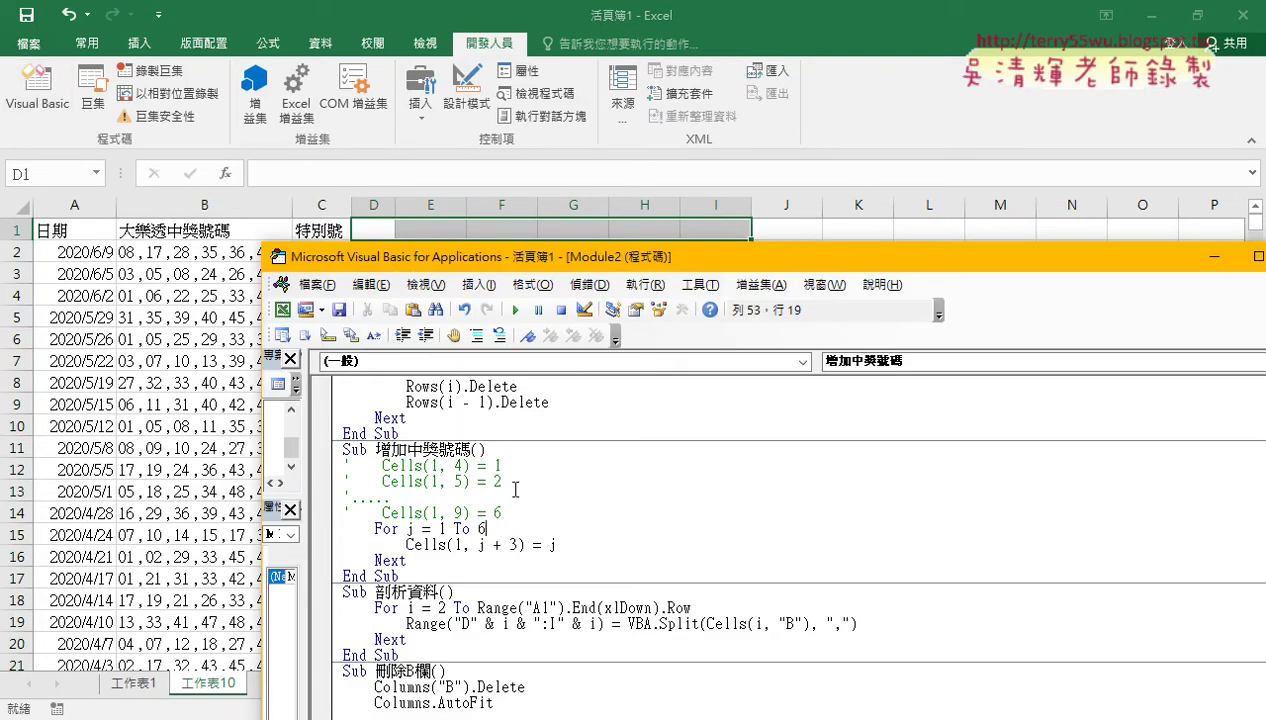
click(515, 310)
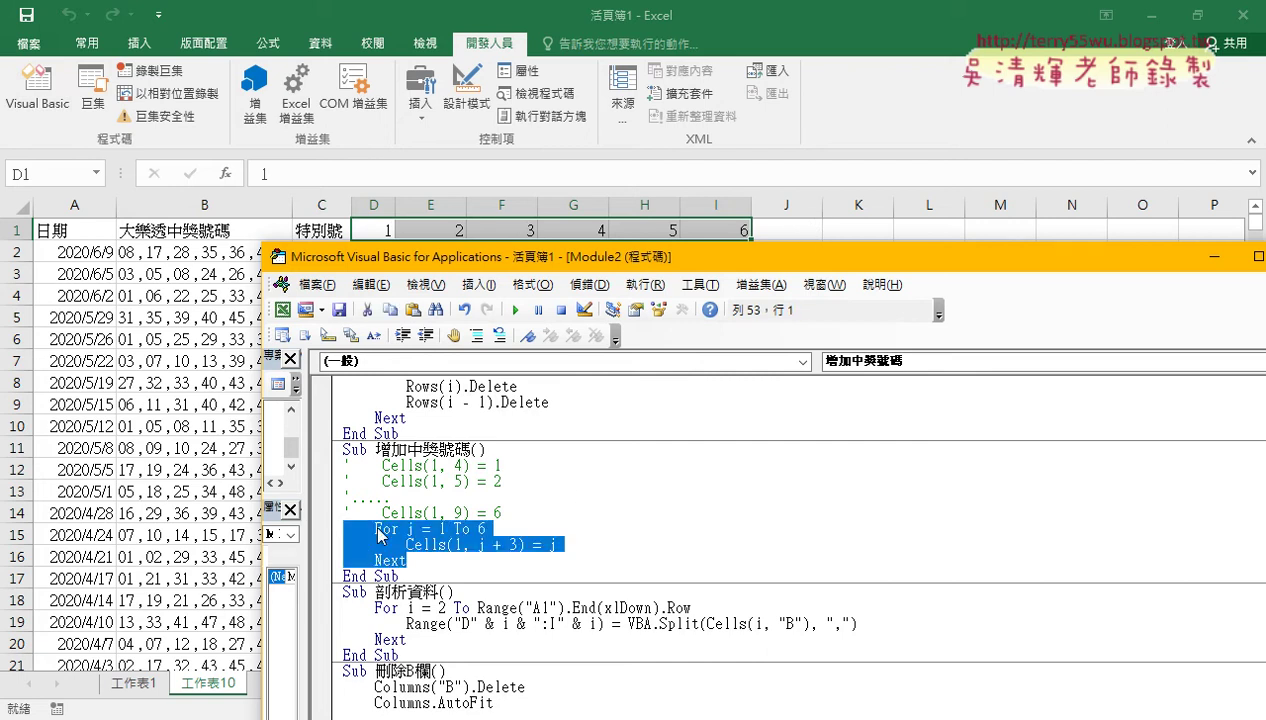
drag(544, 263, 645, 252)
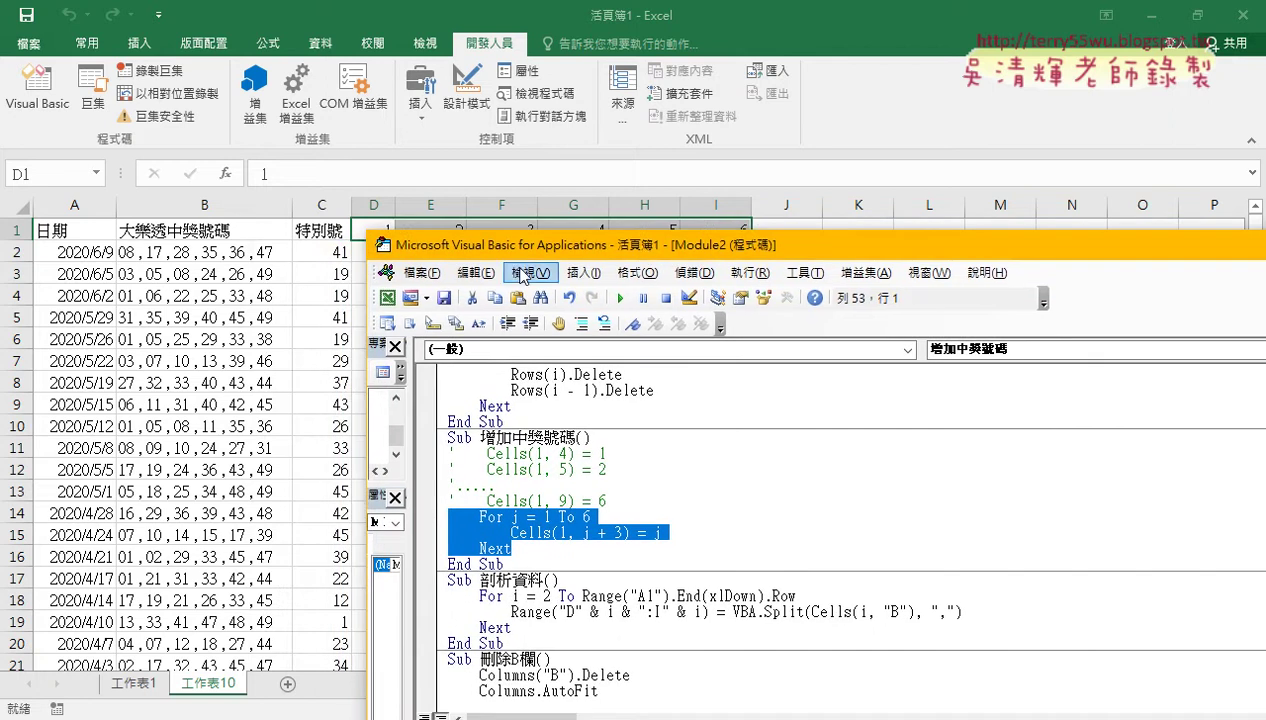
drag(489, 250, 561, 302)
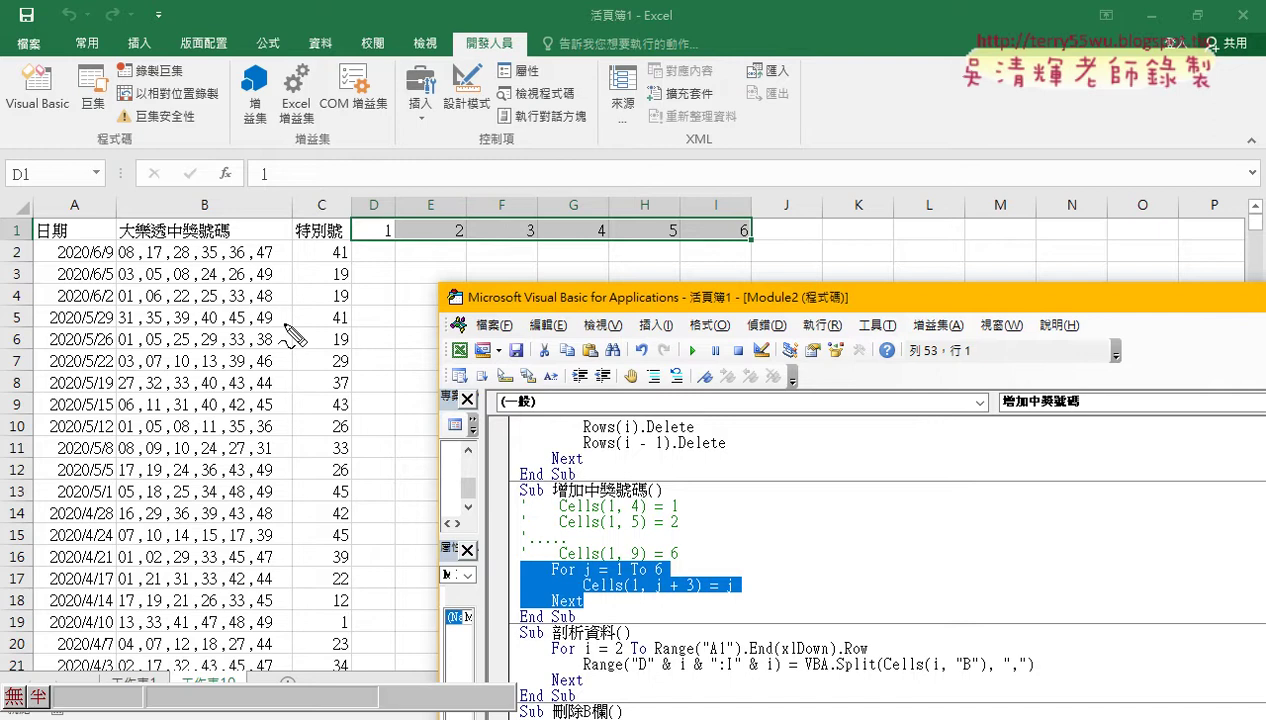
mouse_move(298, 266)
mouse_down()
mouse_move(297, 251)
mouse_move(243, 252)
mouse_up()
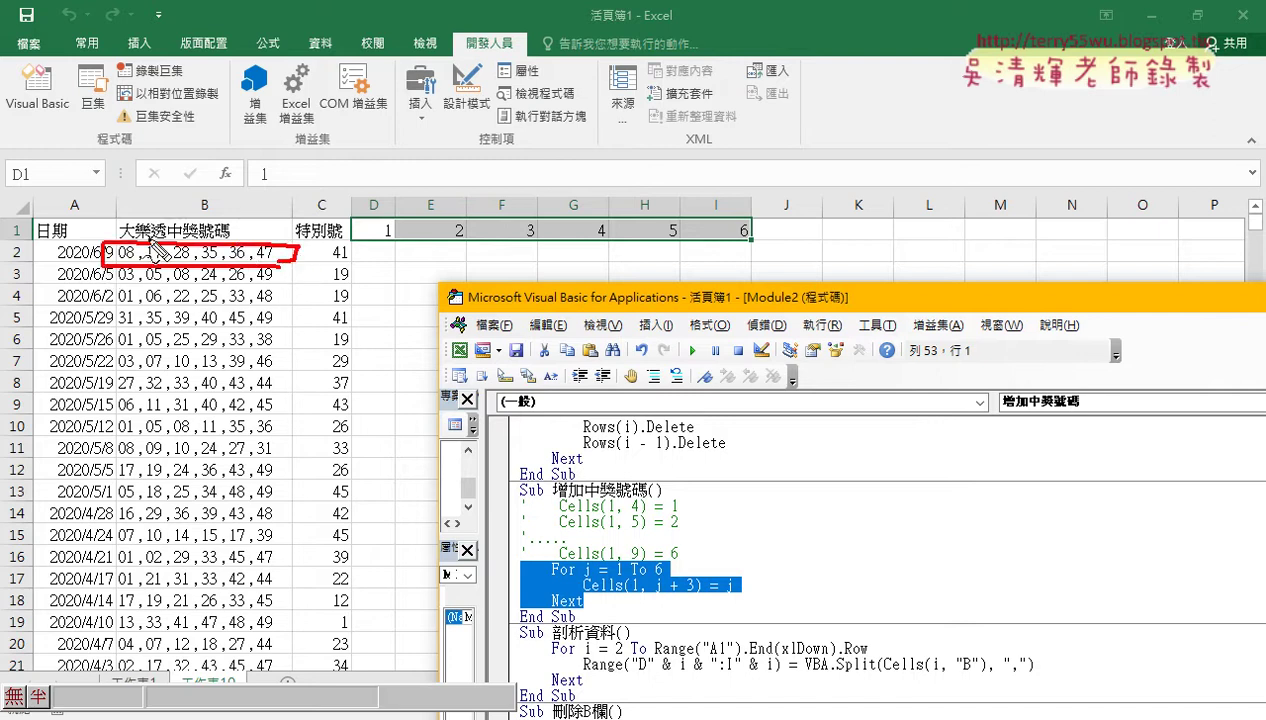
mouse_move(137, 238)
mouse_down()
mouse_move(137, 262)
mouse_move(251, 266)
mouse_move(224, 243)
mouse_move(400, 193)
mouse_move(389, 199)
mouse_up()
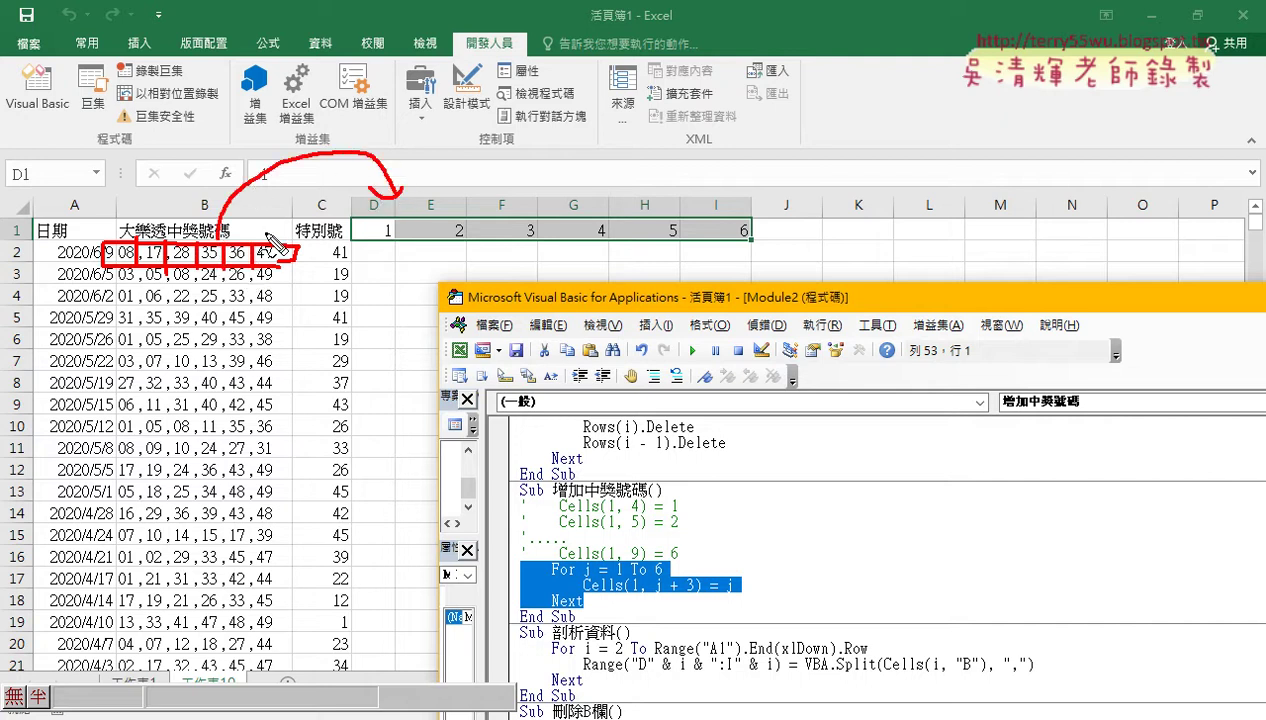
mouse_move(356, 258)
mouse_down()
mouse_move(462, 242)
mouse_move(752, 265)
mouse_up()
drag(358, 264, 755, 262)
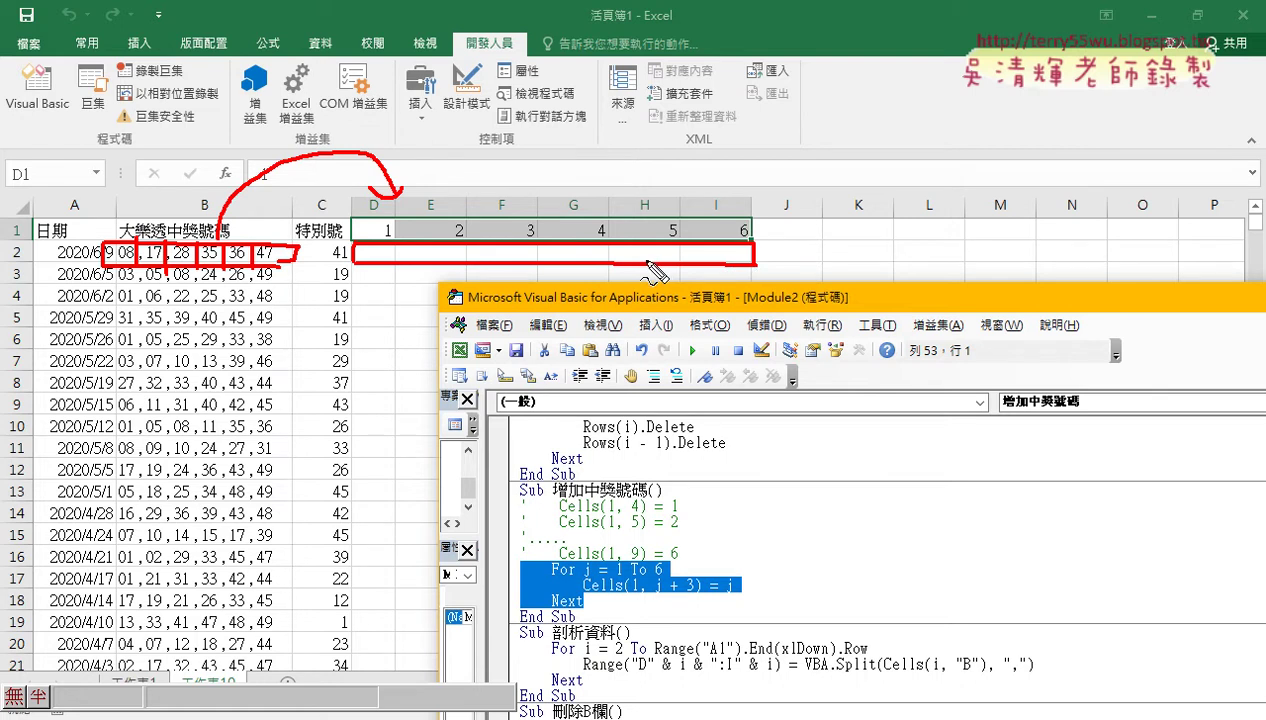
key(Escape)
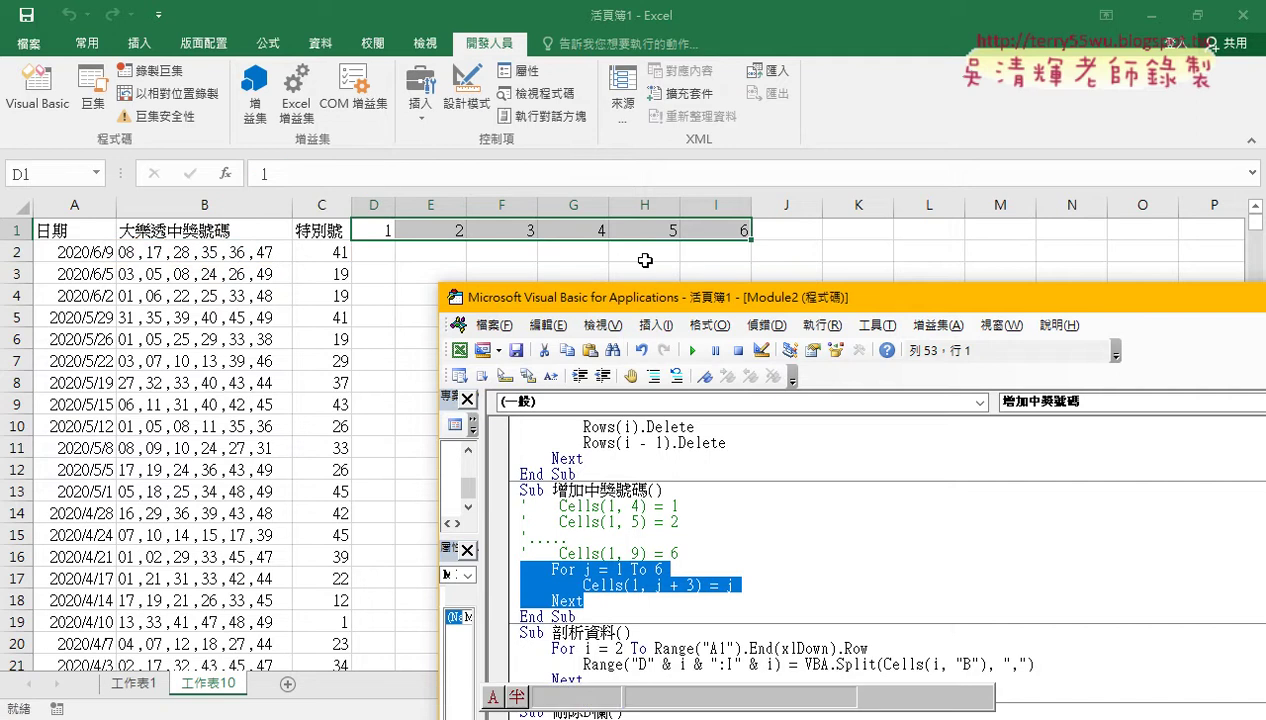
drag(593, 297, 235, 283)
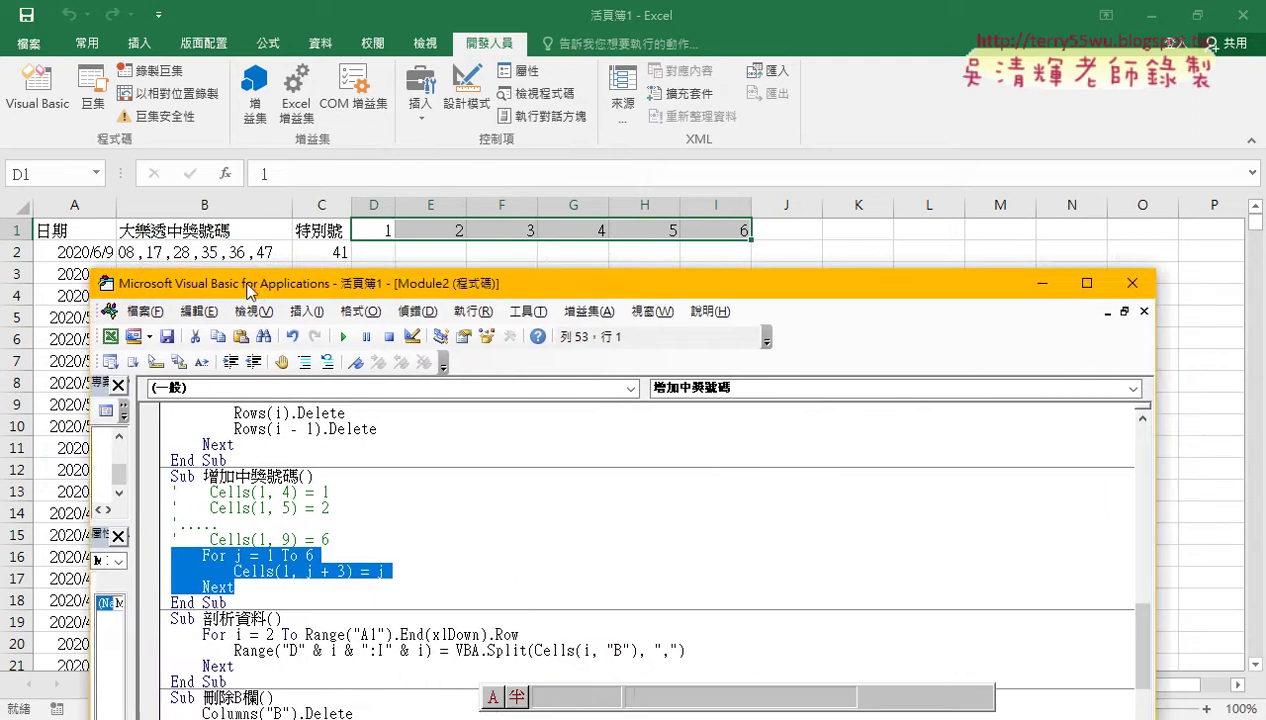
mouse_move(376, 271)
mouse_down()
mouse_move(390, 360)
mouse_move(410, 288)
mouse_up()
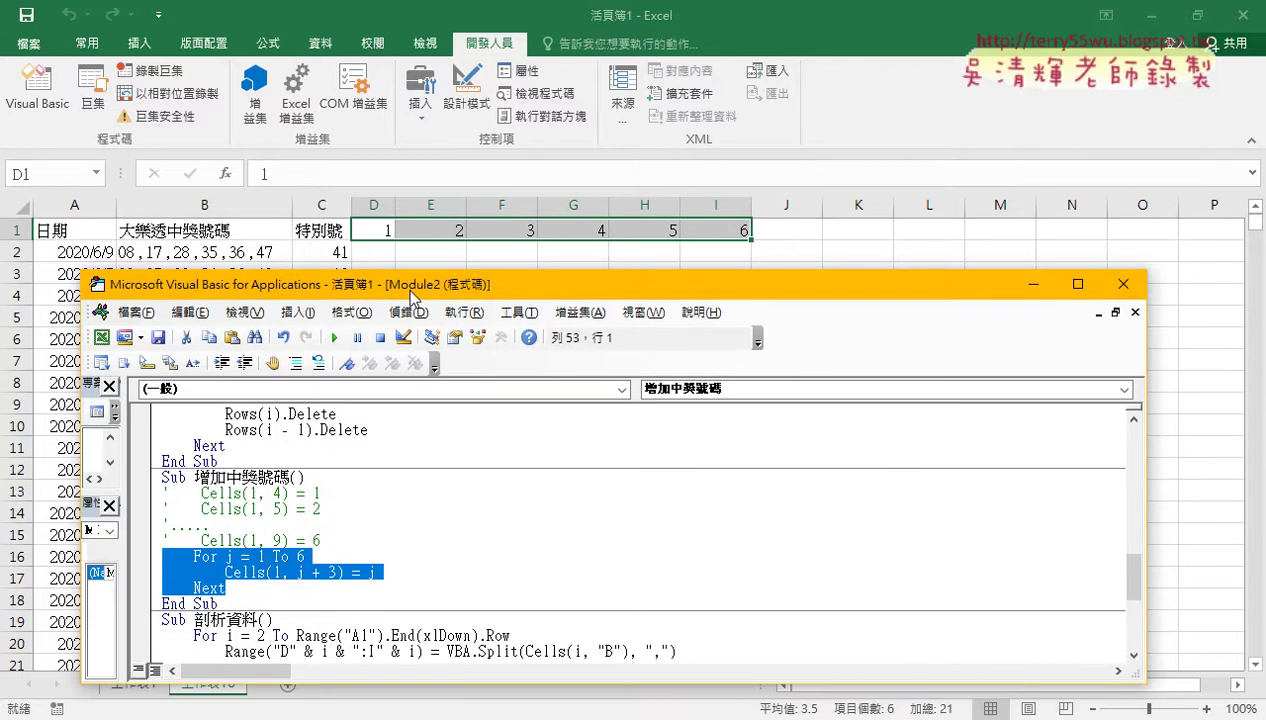
scroll(464, 416, down, 3)
scroll(464, 416, down, 1)
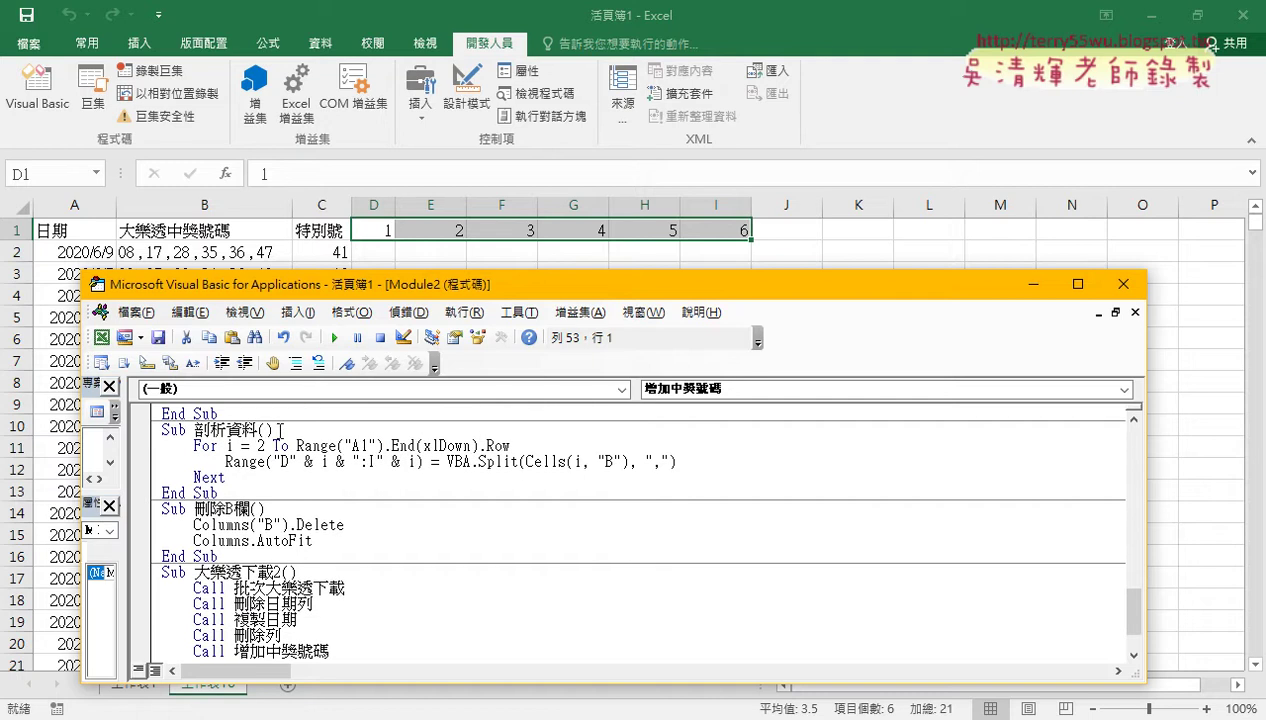
drag(257, 429, 278, 491)
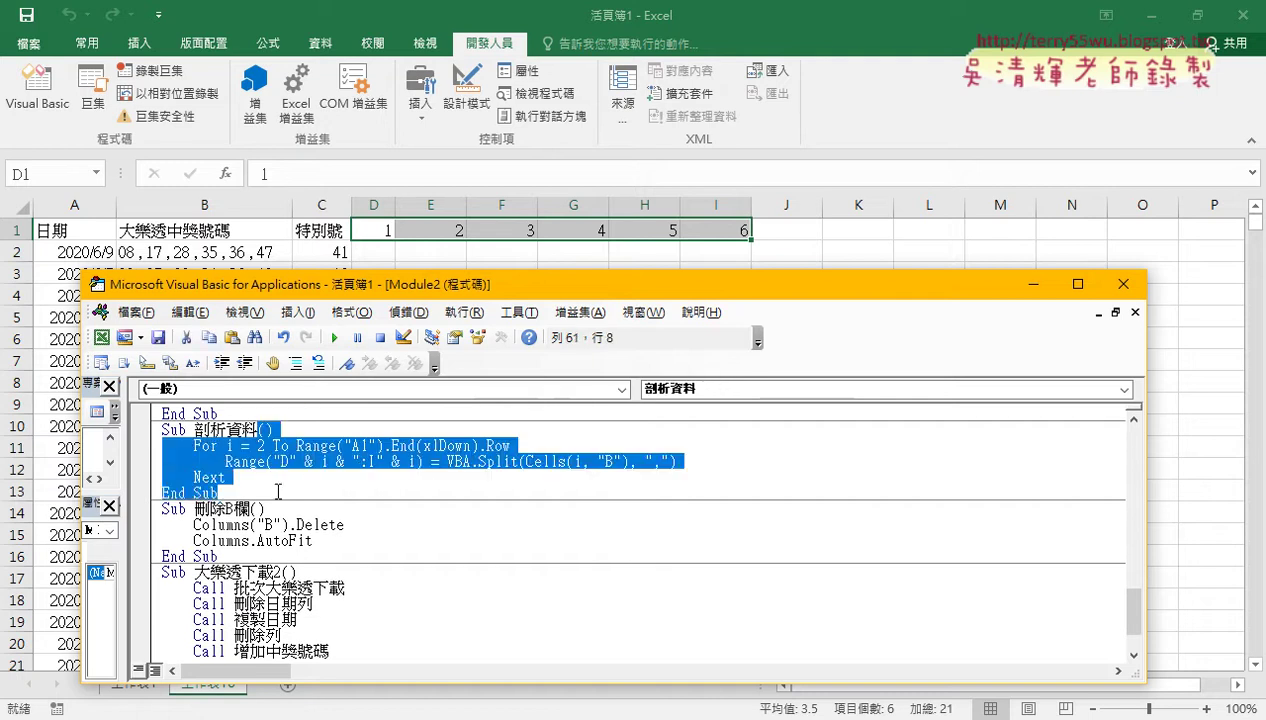
key(Delete)
key(Return)
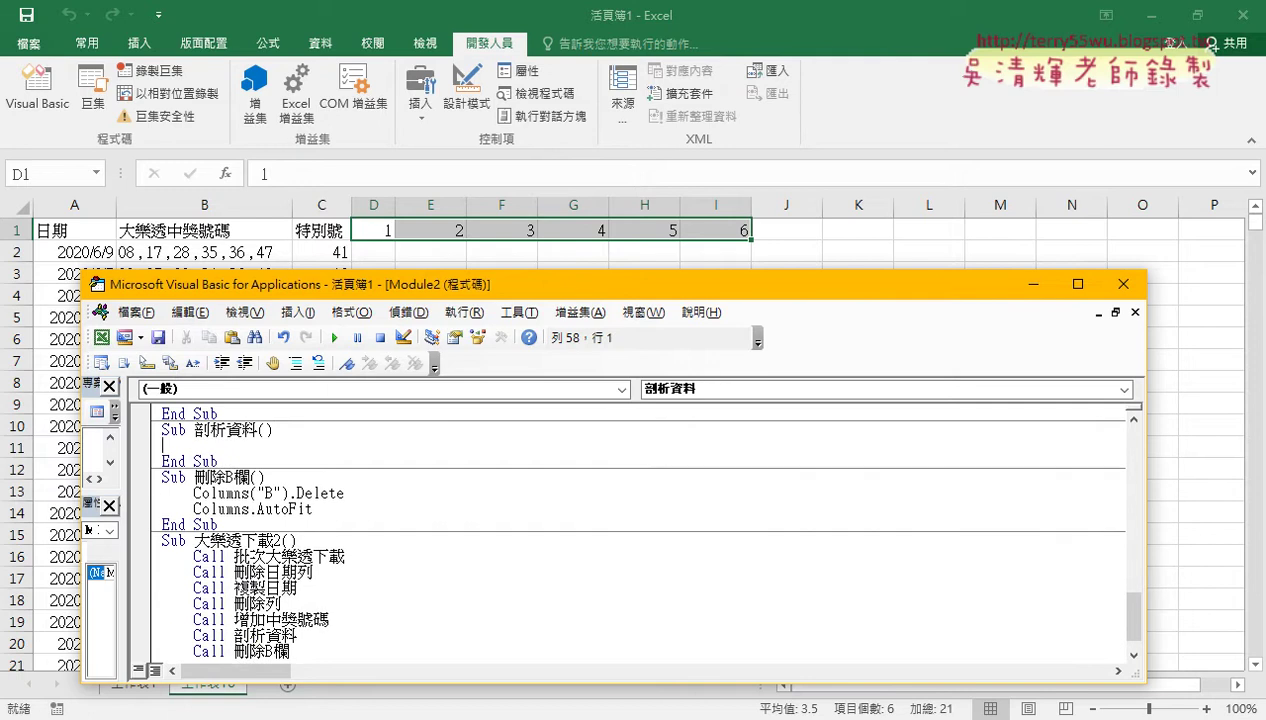
key(ctrl+z)
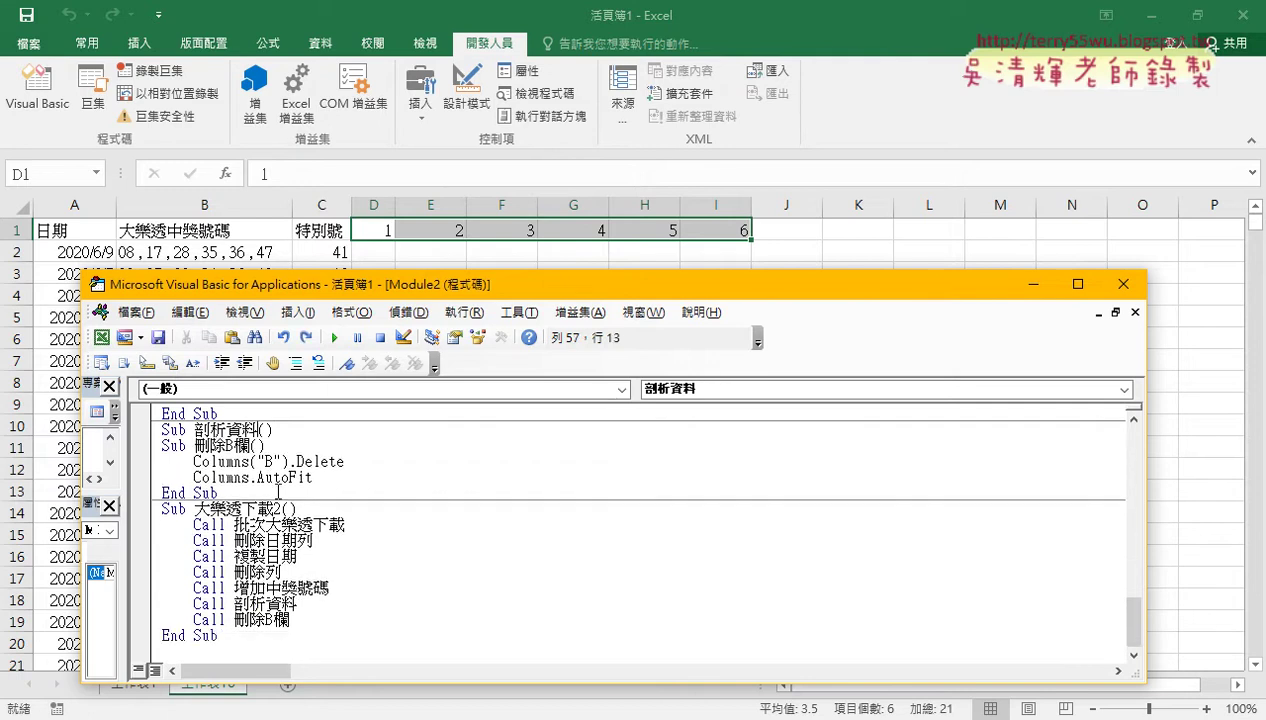
key(ctrl+z)
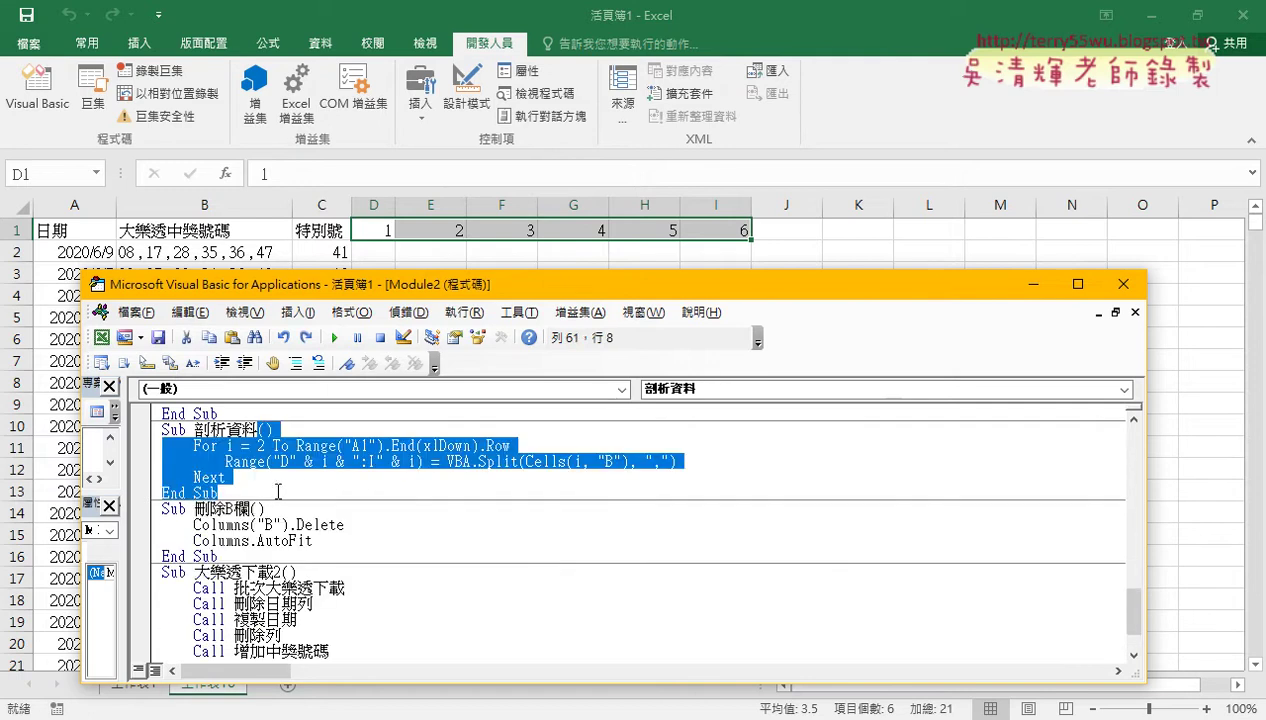
click(285, 452)
double_click(260, 446)
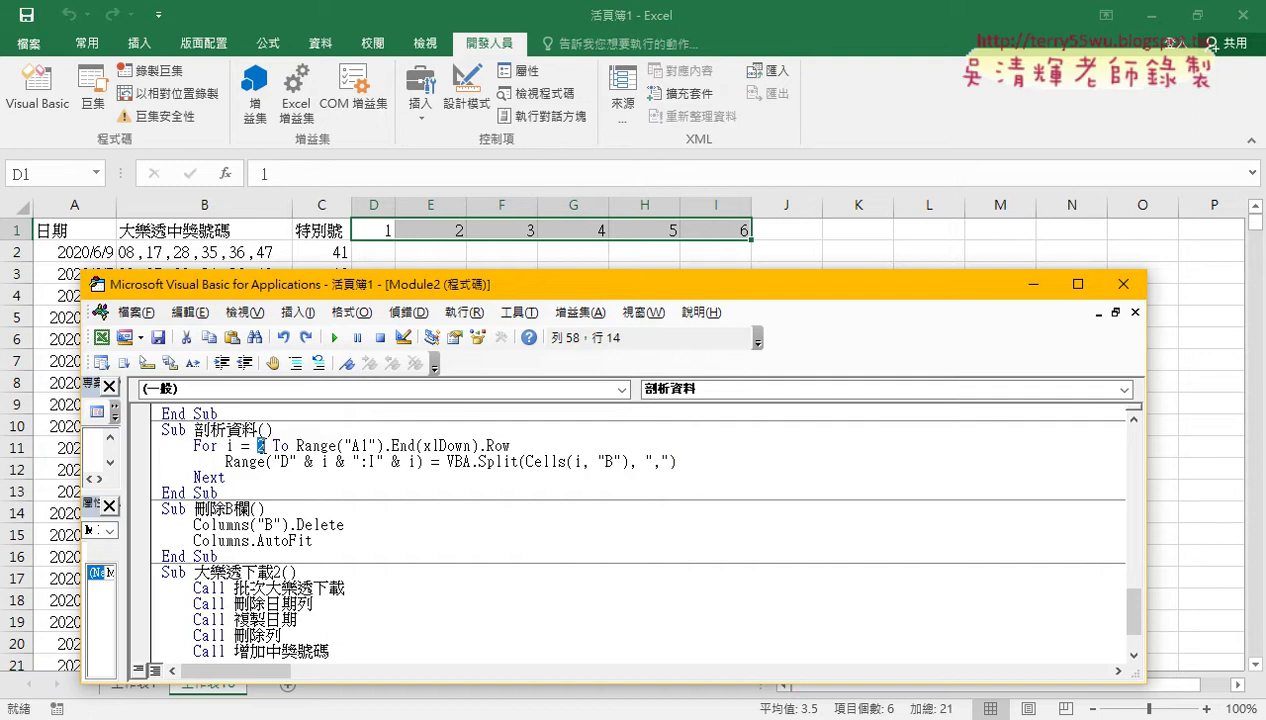
drag(297, 446, 517, 446)
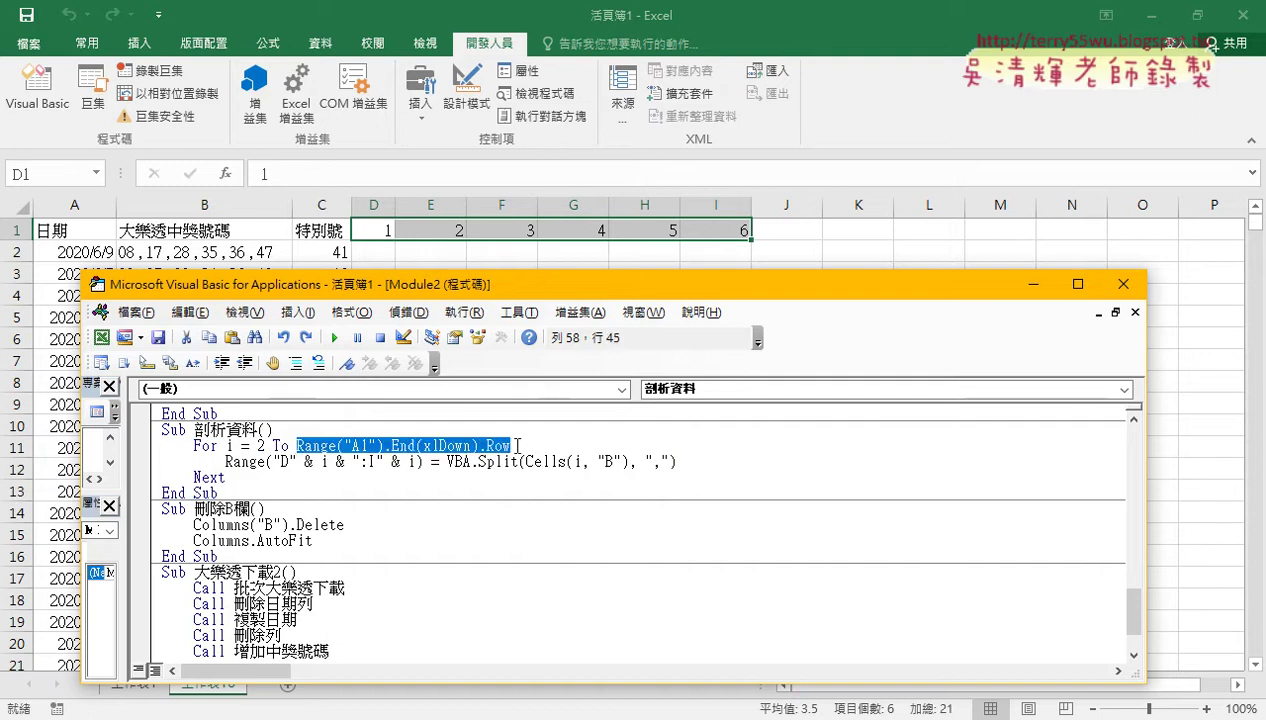
drag(459, 287, 476, 290)
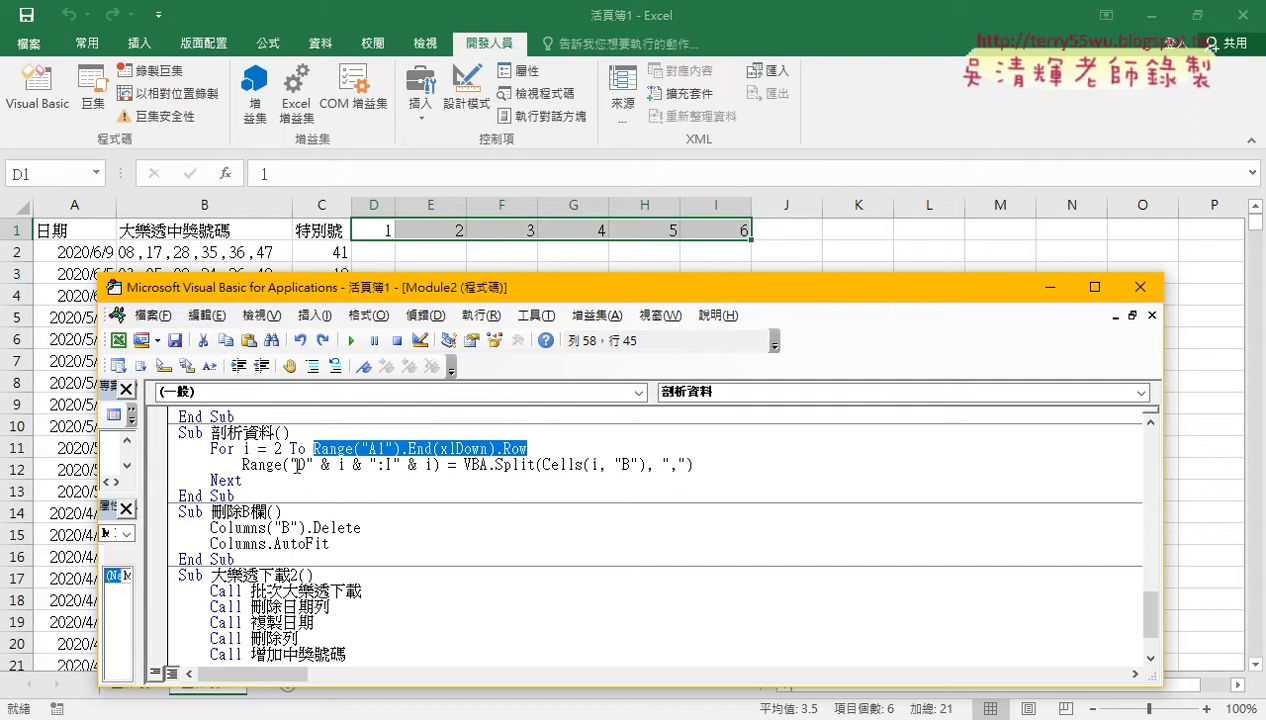
drag(305, 465, 436, 466)
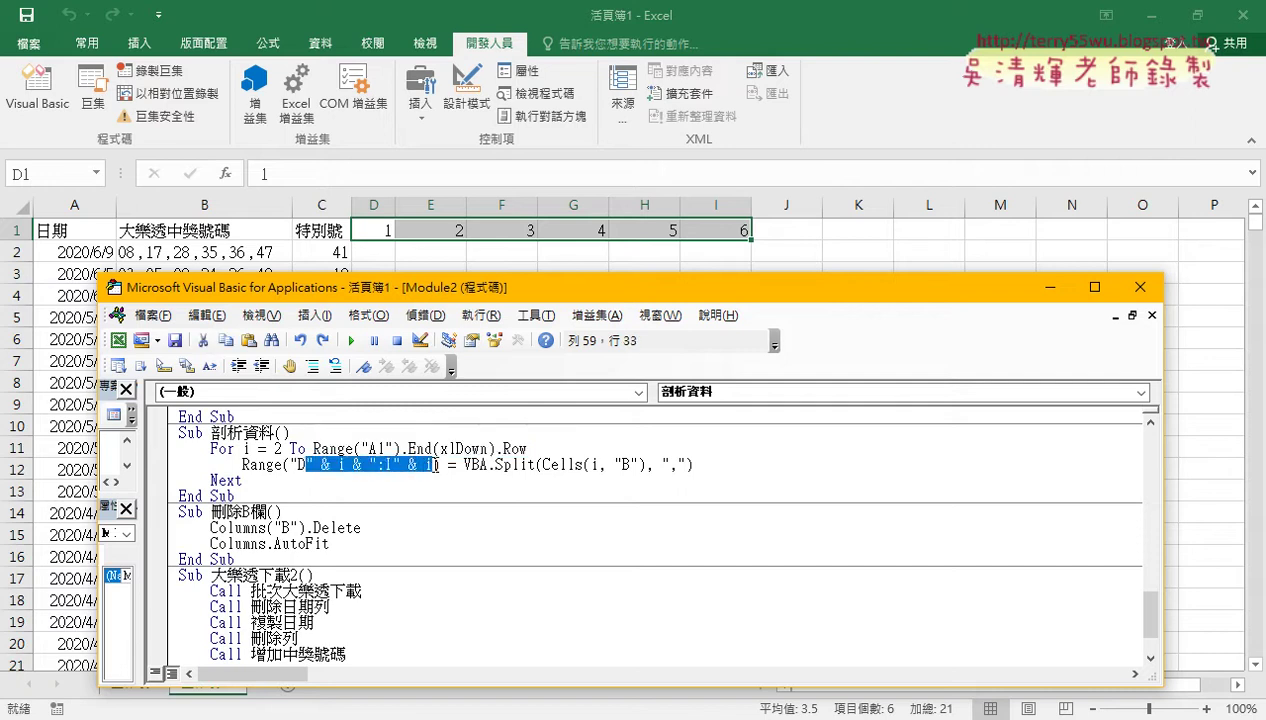
key(Delete)
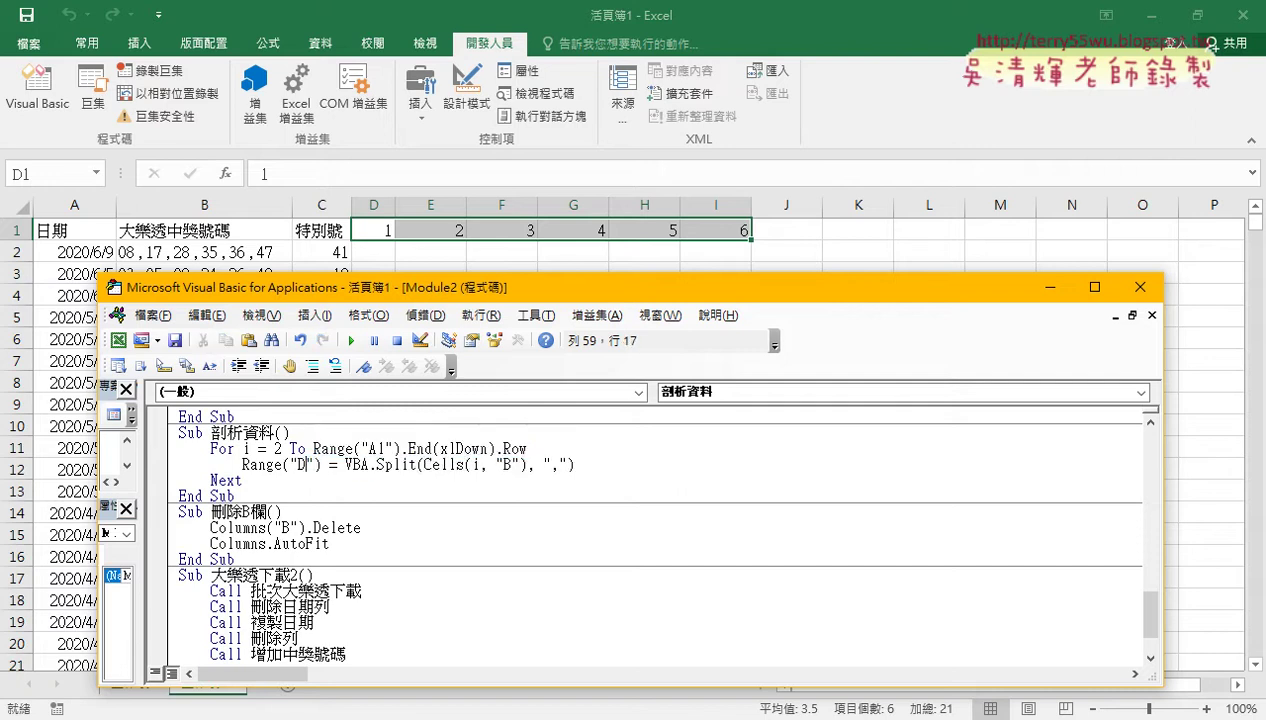
text(2:)
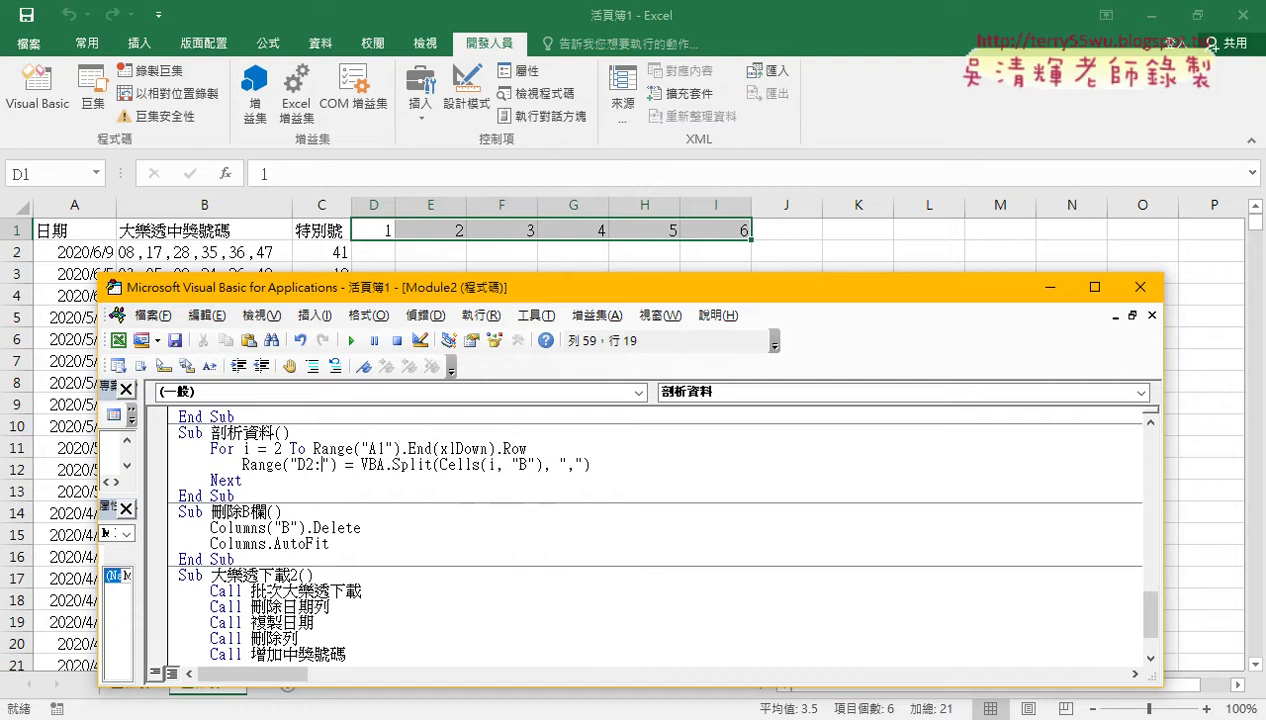
text(I)
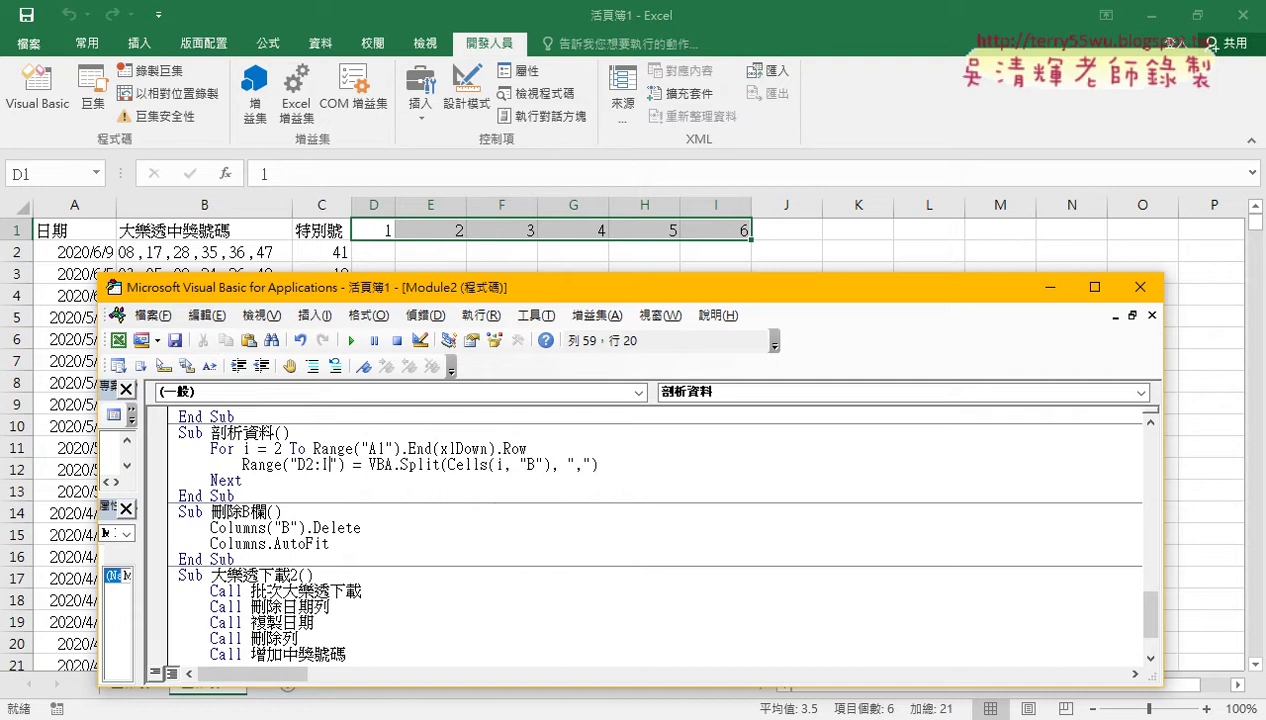
text(2)
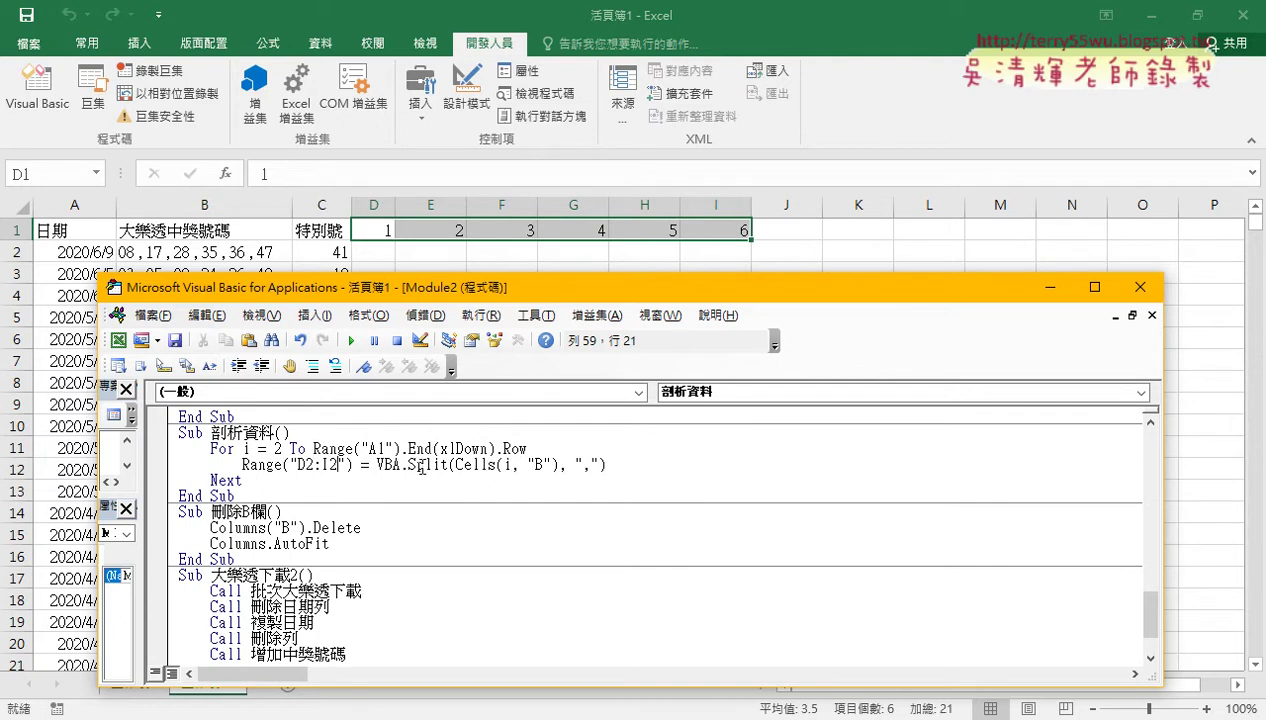
drag(457, 465, 557, 466)
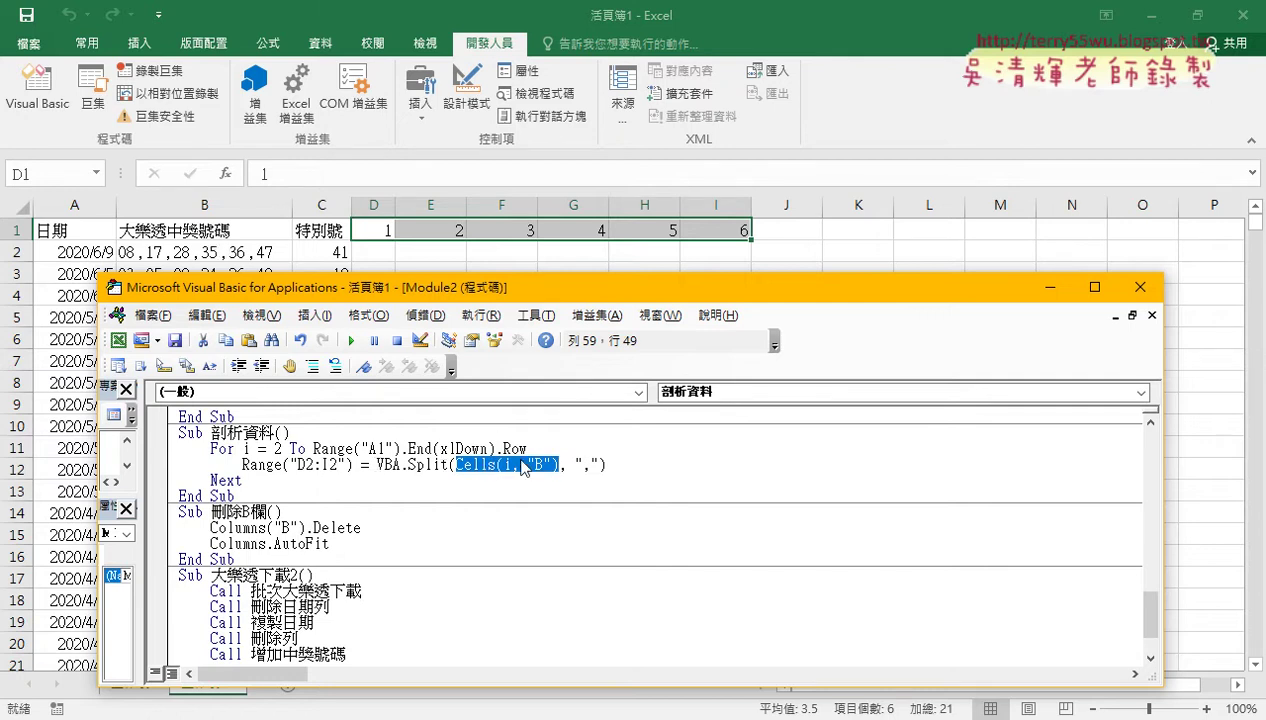
drag(598, 465, 574, 466)
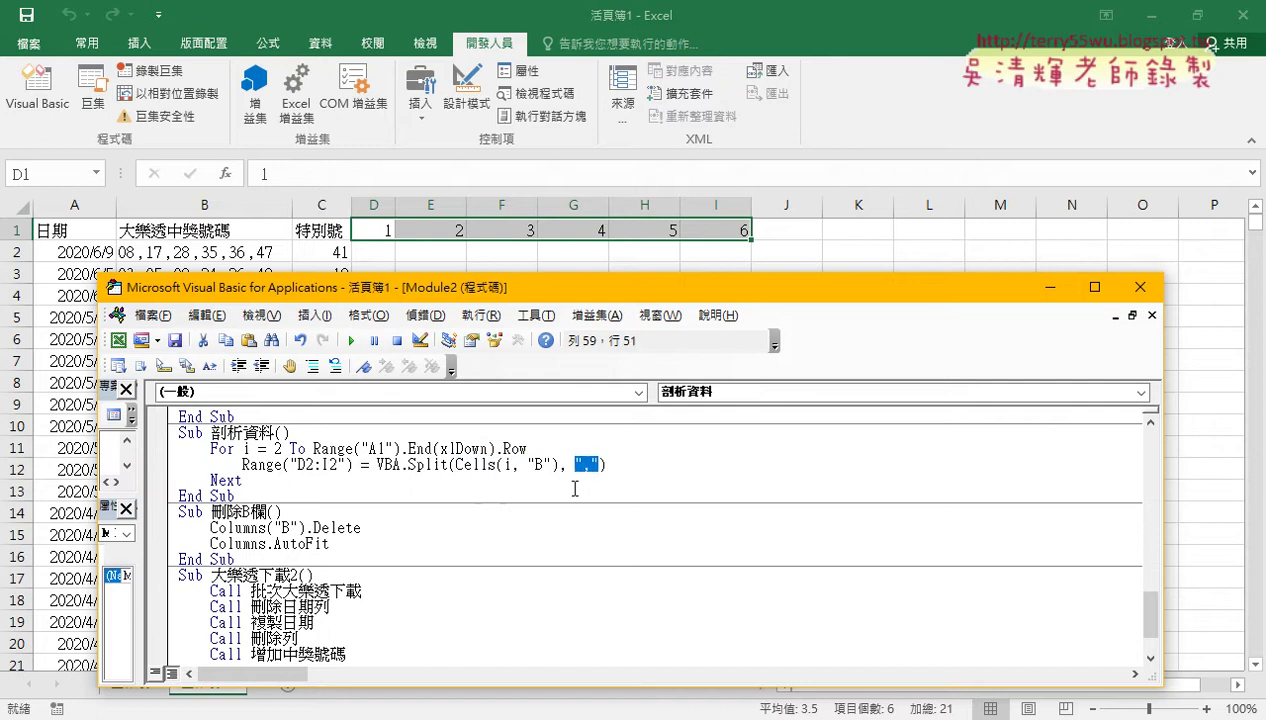
click(466, 465)
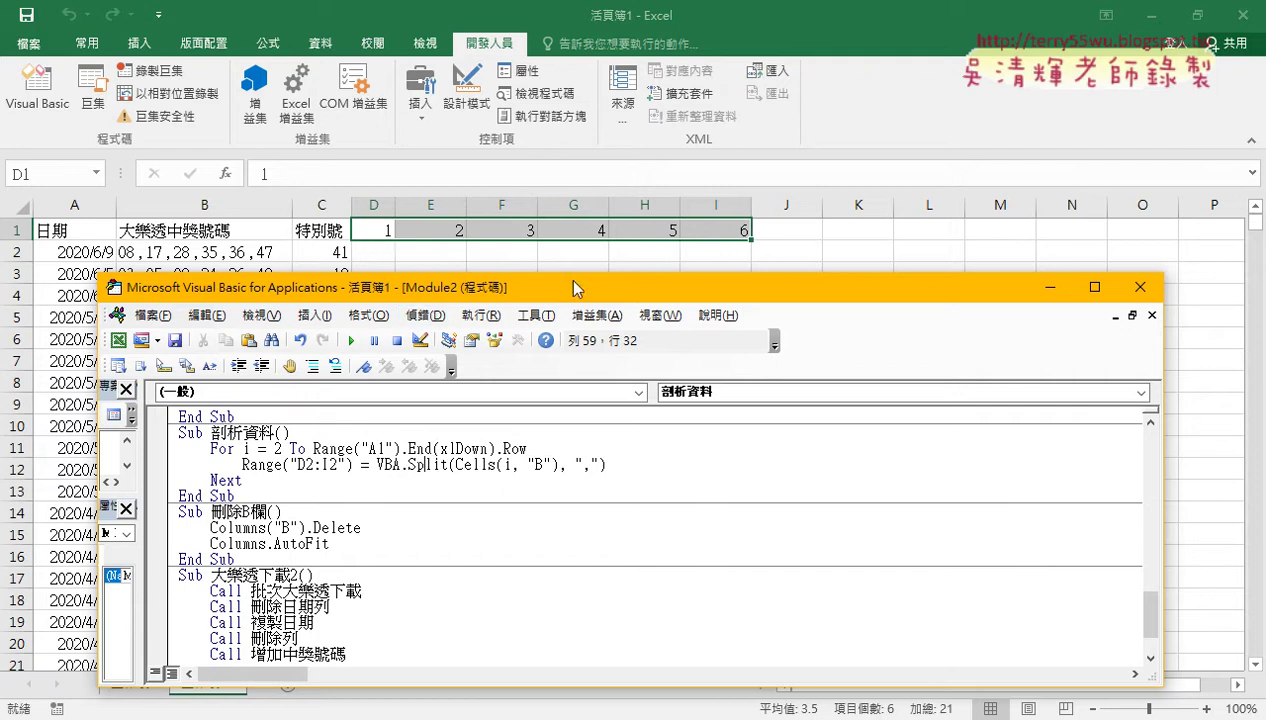
drag(571, 285, 569, 309)
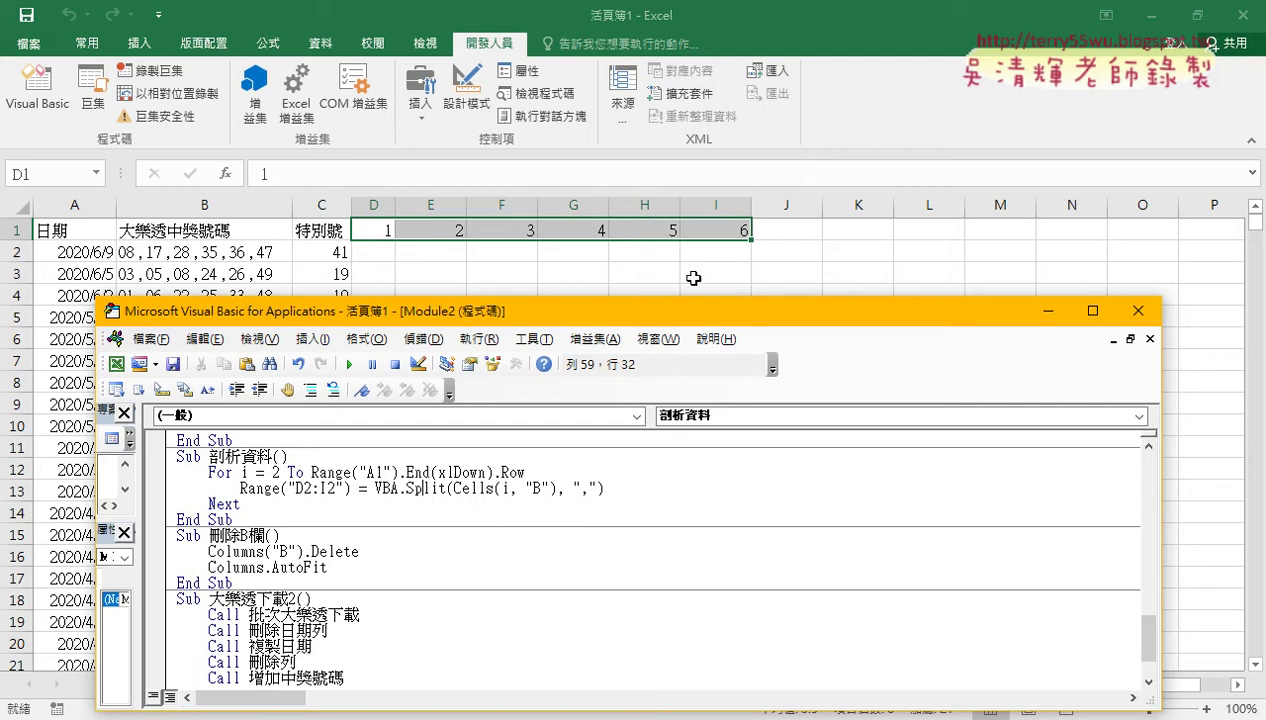
drag(313, 488, 303, 488)
- Rewrite the range as Range("D" & i & ":I" & i), replacing the fixed row 2
text("D")
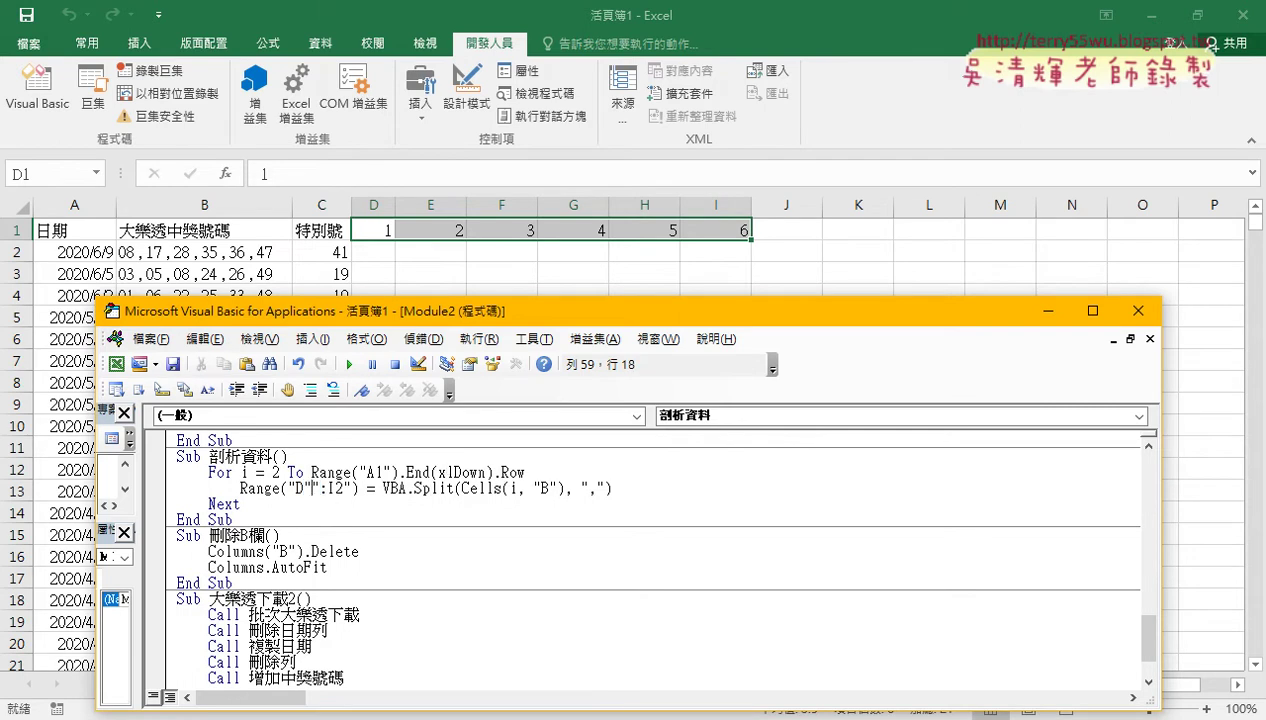
text(&&)
key(Left)
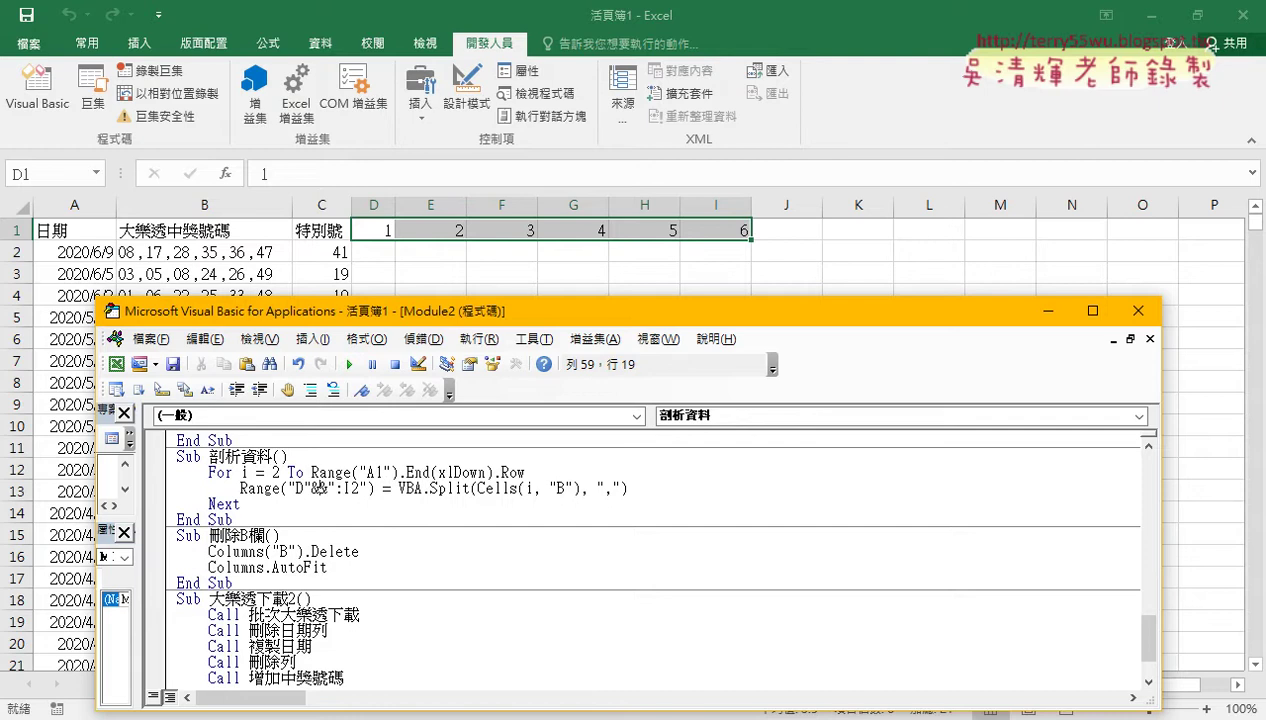
text(i)
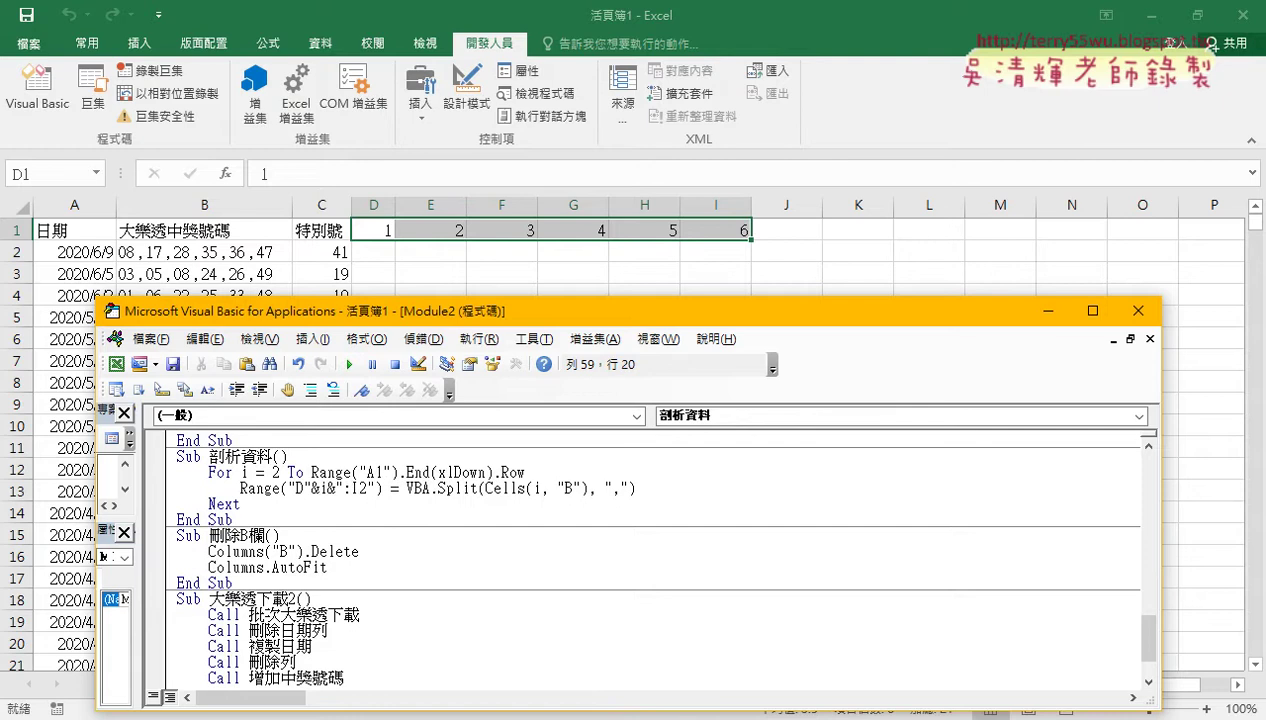
key(Left)
key(Left)
key(Right)
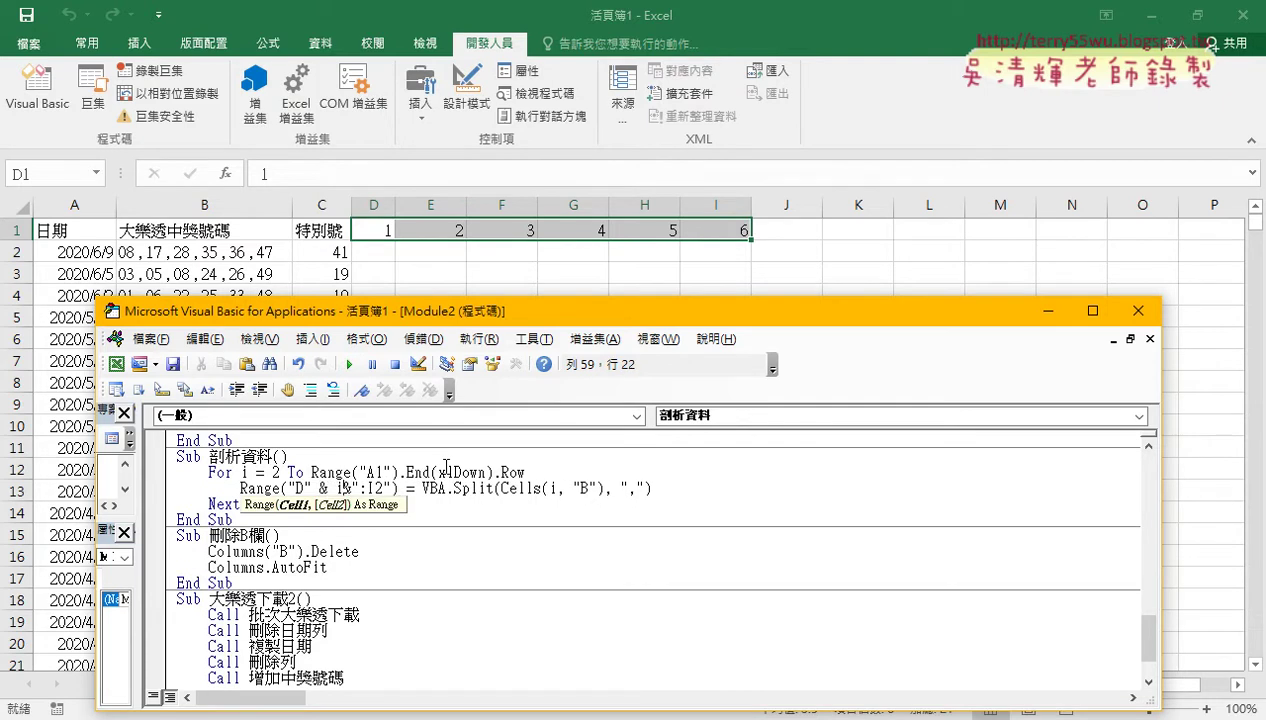
key(Right)
key(Right)
key(space)
key(Right)
key(Right)
key(Right)
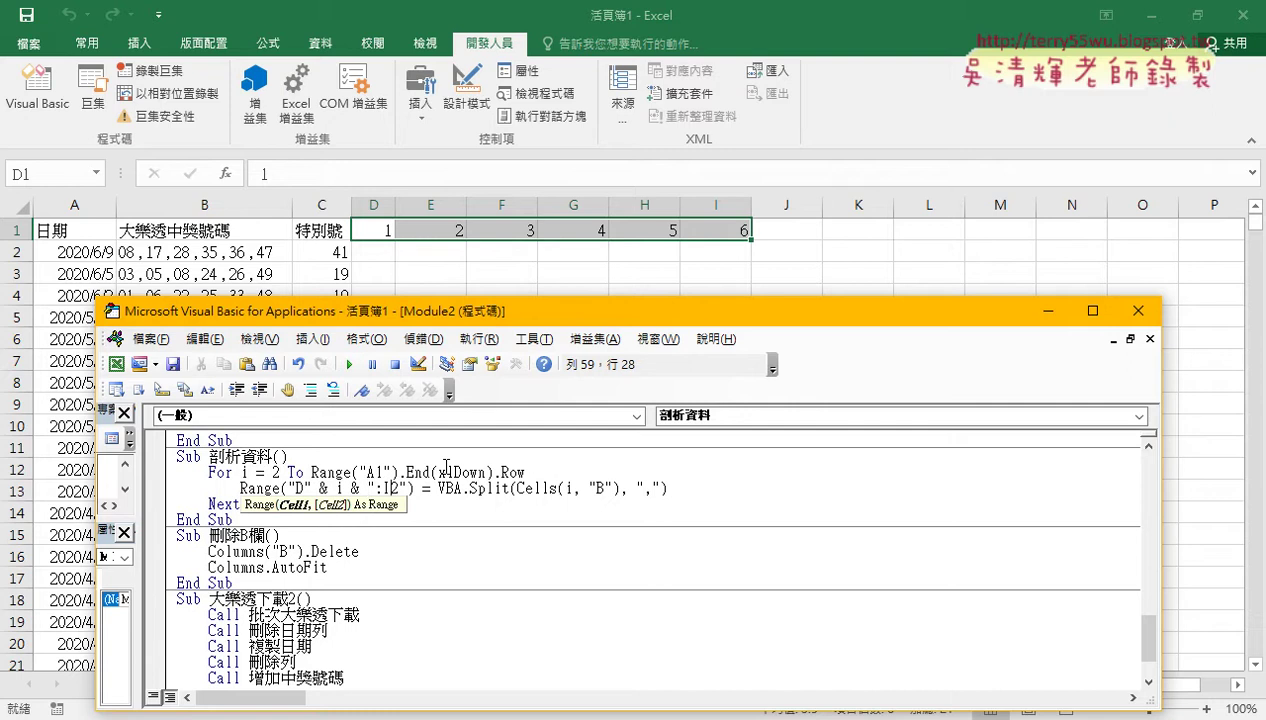
key(shift+Right)
key(Delete)
text(& )
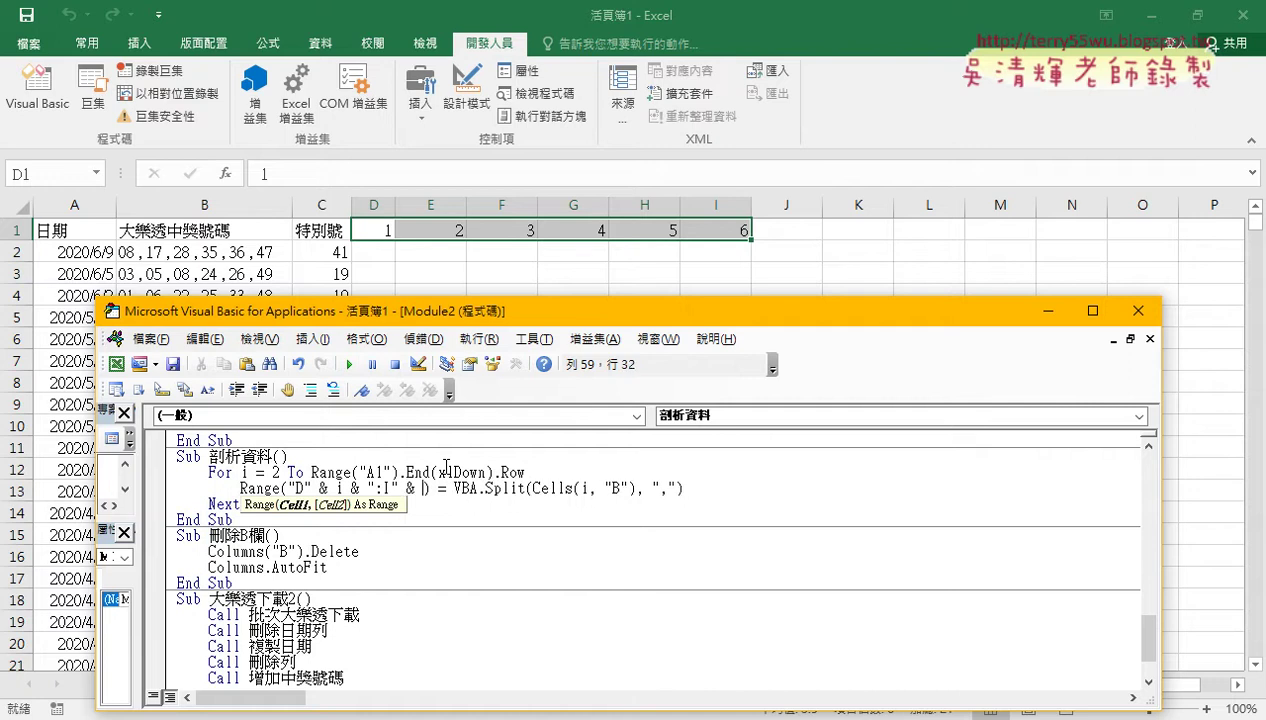
text(i)
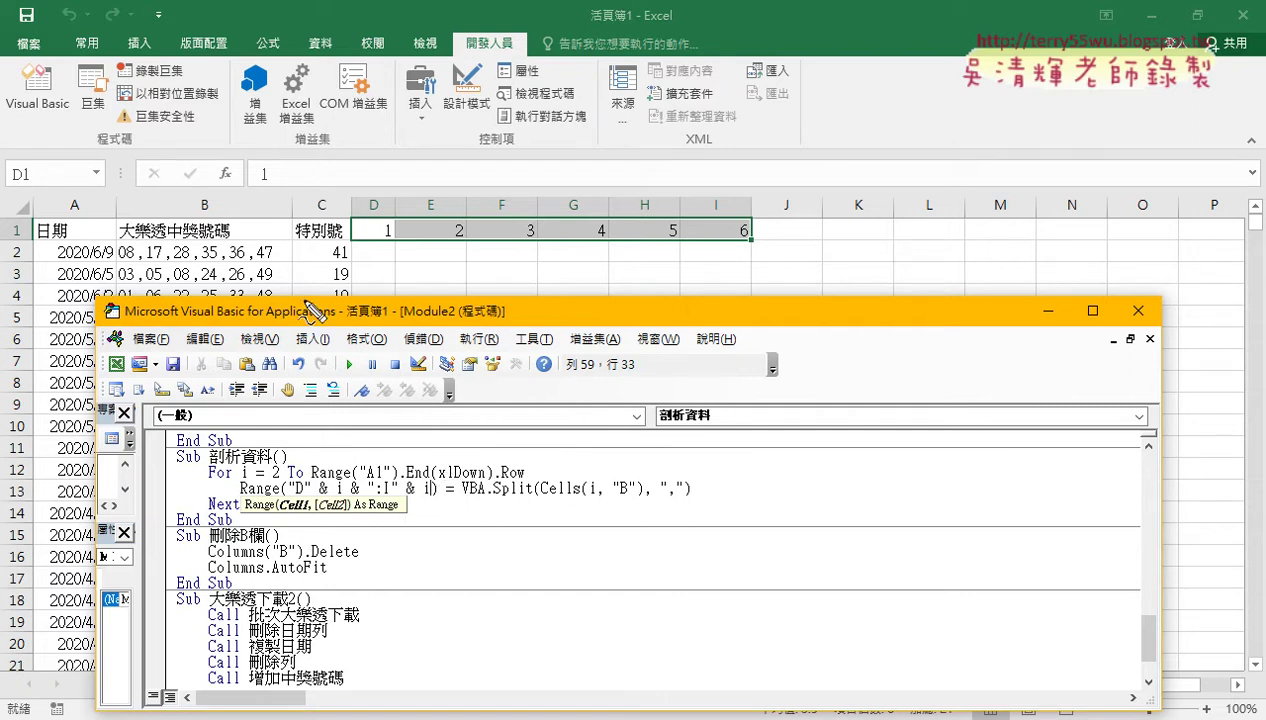
mouse_move(292, 266)
mouse_down()
mouse_move(290, 244)
mouse_move(612, 478)
mouse_move(640, 468)
mouse_move(703, 497)
mouse_up()
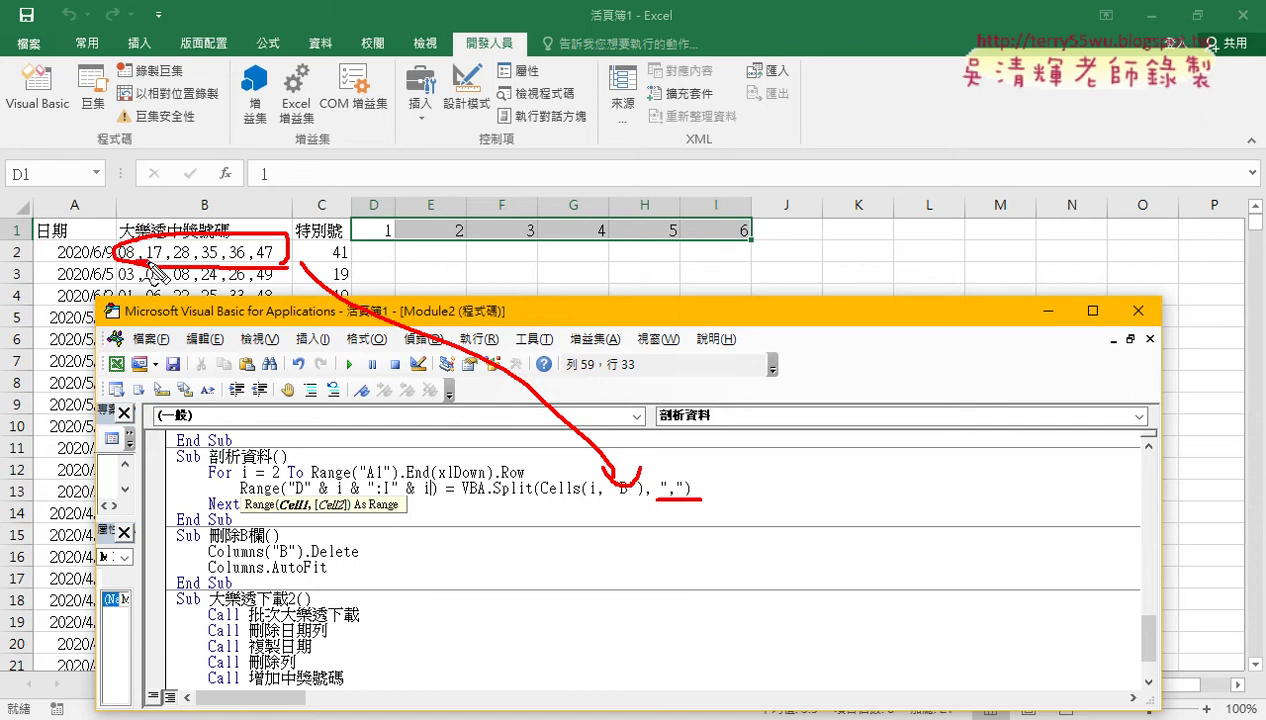
mouse_move(160, 240)
mouse_down()
mouse_move(214, 266)
mouse_move(288, 266)
mouse_up()
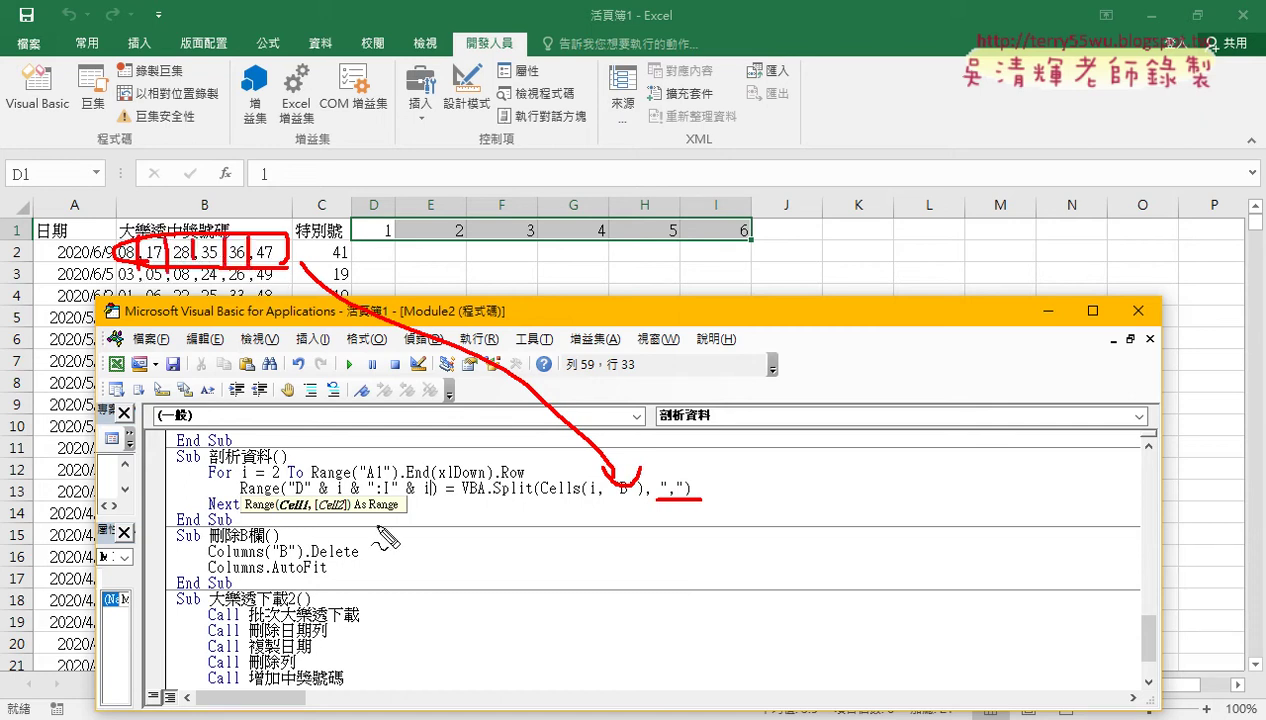
drag(244, 494, 440, 500)
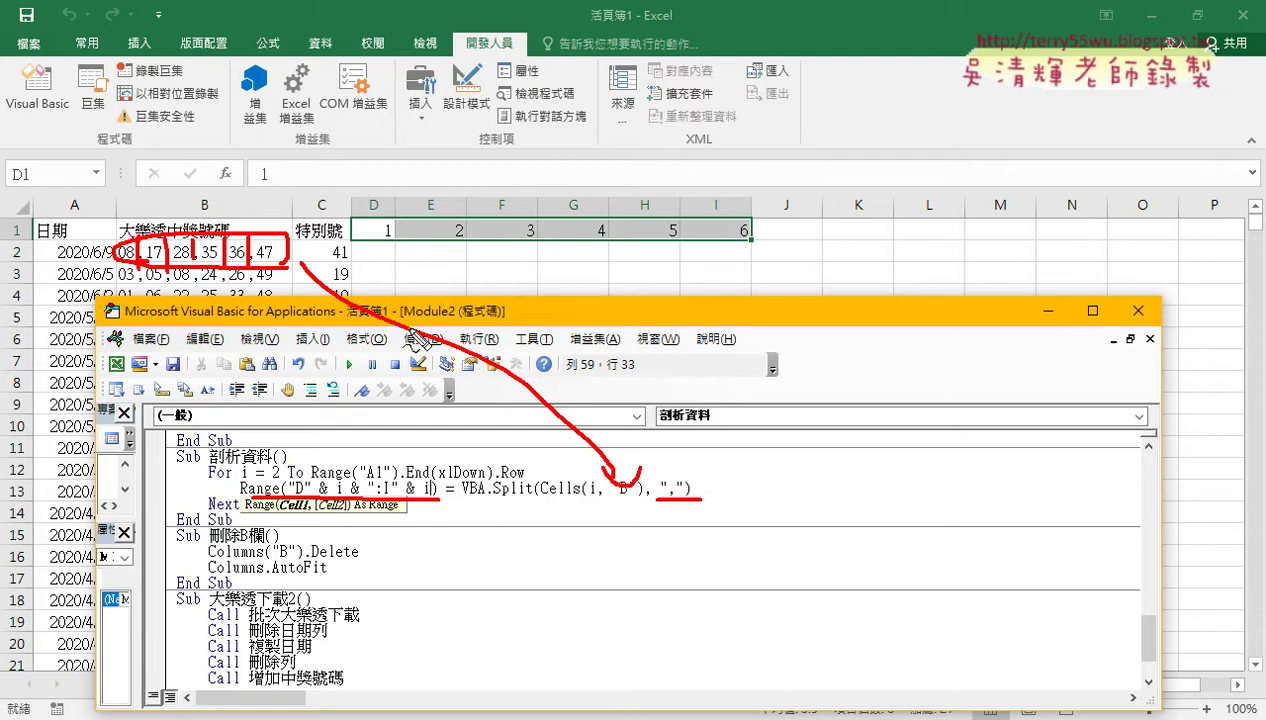
mouse_move(347, 264)
mouse_down()
mouse_move(349, 246)
mouse_move(440, 232)
mouse_move(750, 240)
mouse_move(752, 266)
mouse_up()
drag(354, 265, 745, 268)
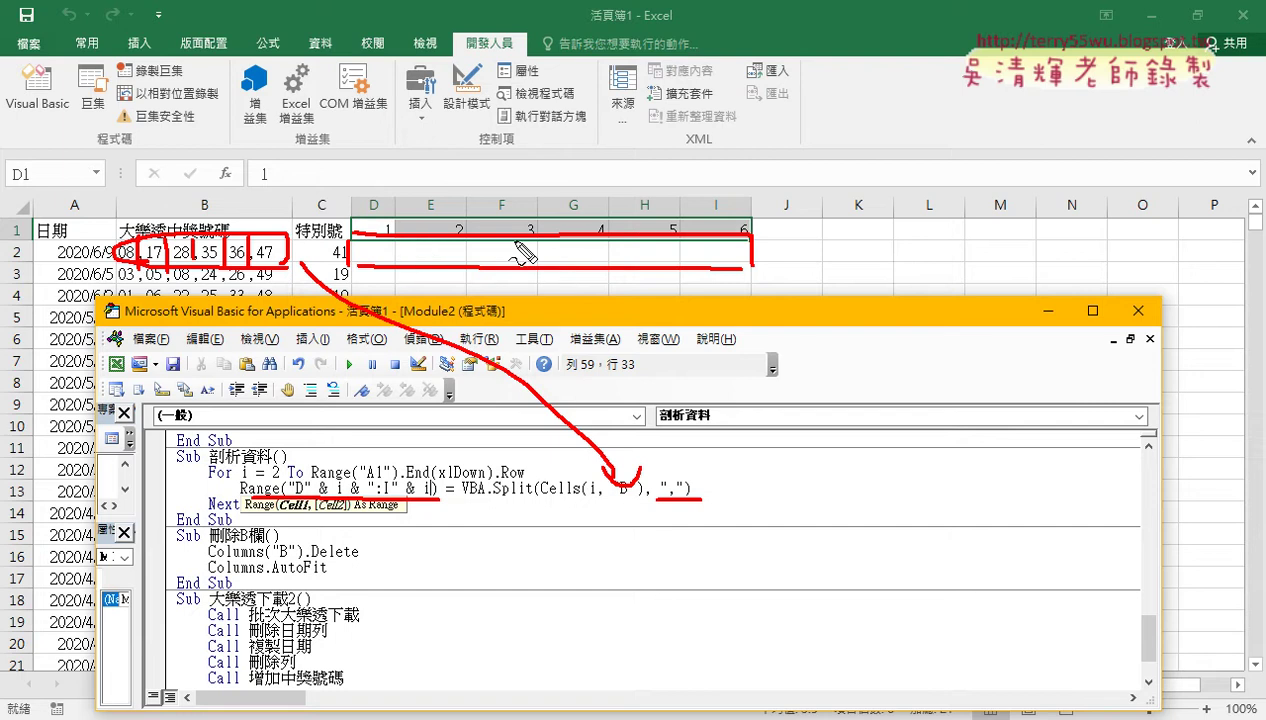
key(Escape)
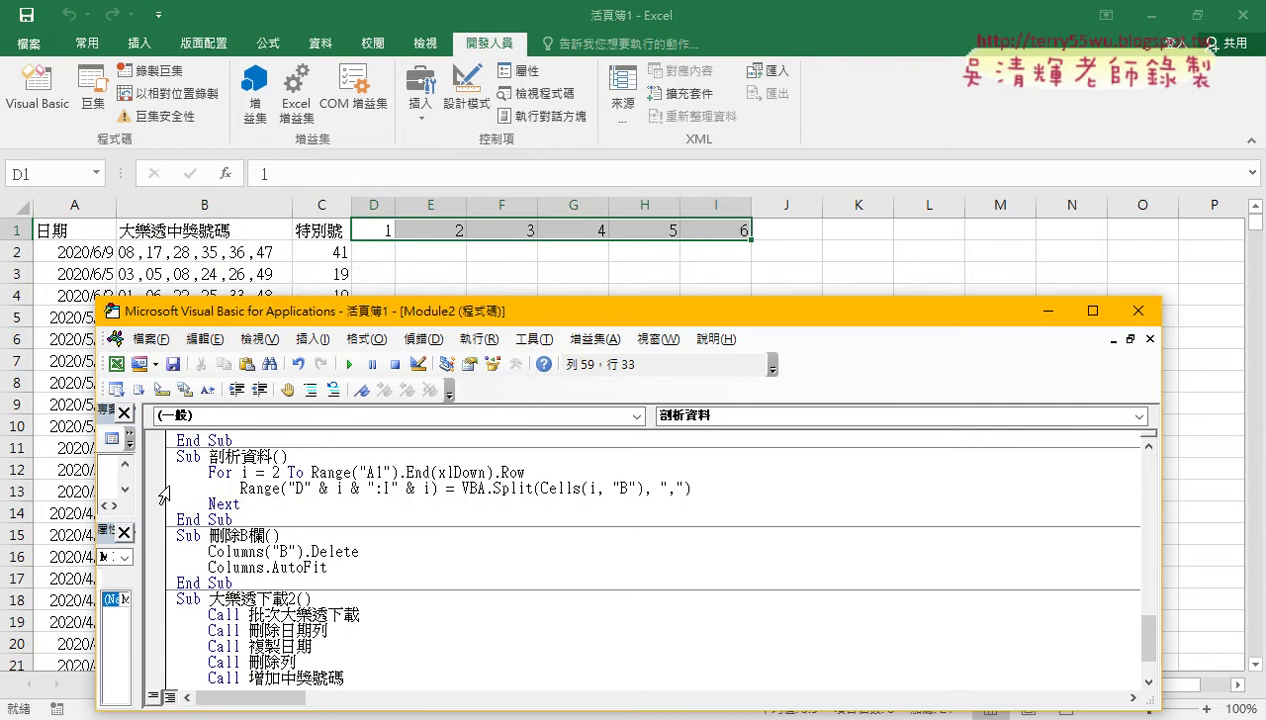
- Set a breakpoint on the Range split line, run 剖析資料, and step once with F8
click(155, 488)
click(349, 366)
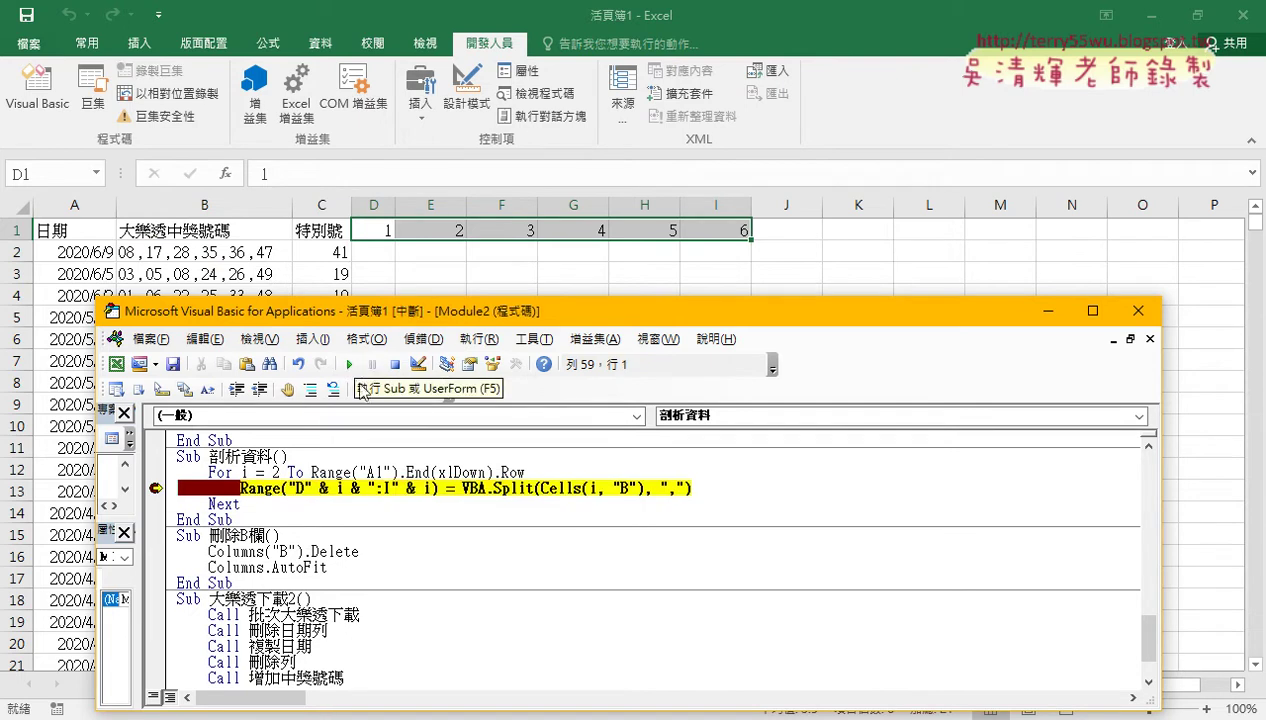
key(F8)
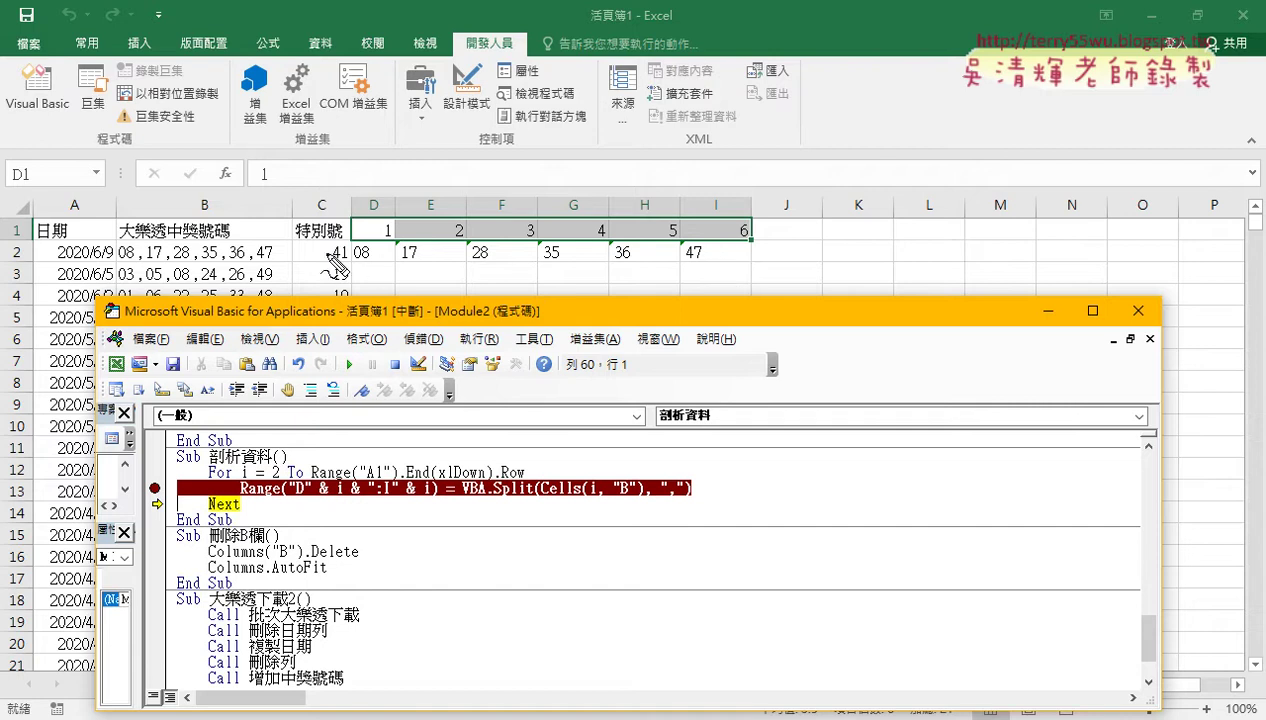
- Check the split values 08, 17, 28, 35, 36, 47 across D2:I2
drag(356, 247, 756, 266)
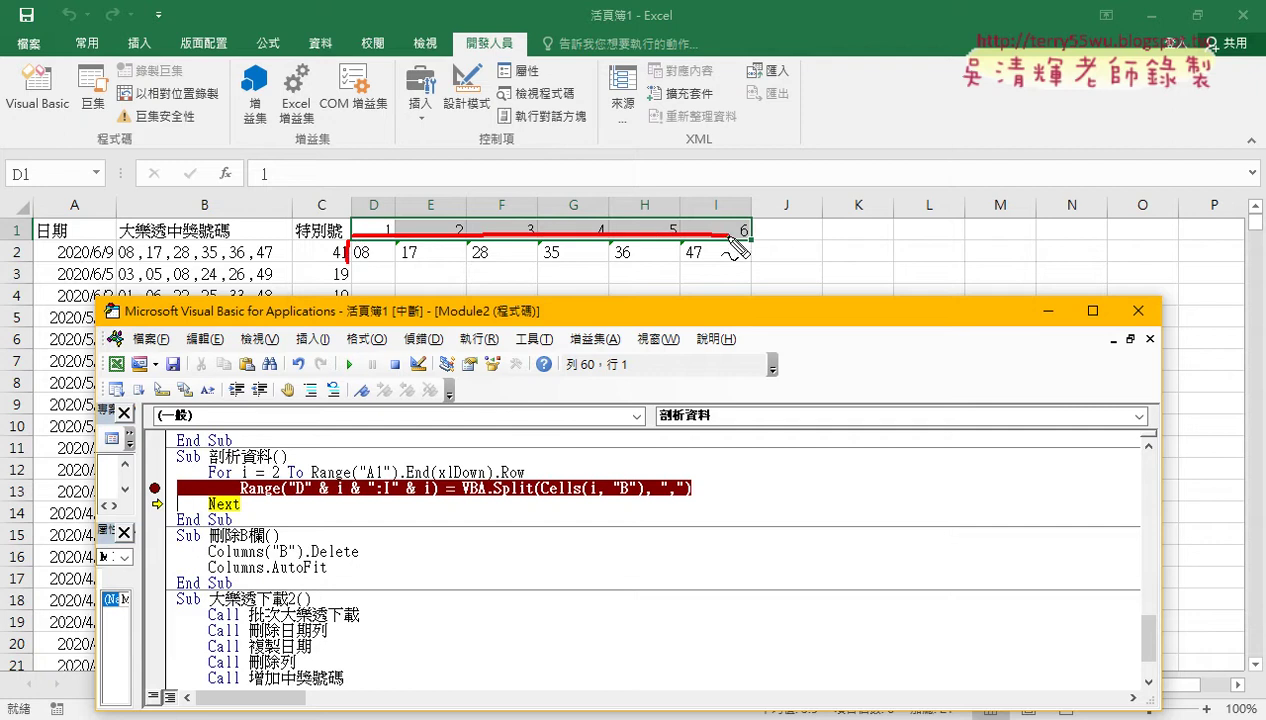
drag(346, 266, 756, 266)
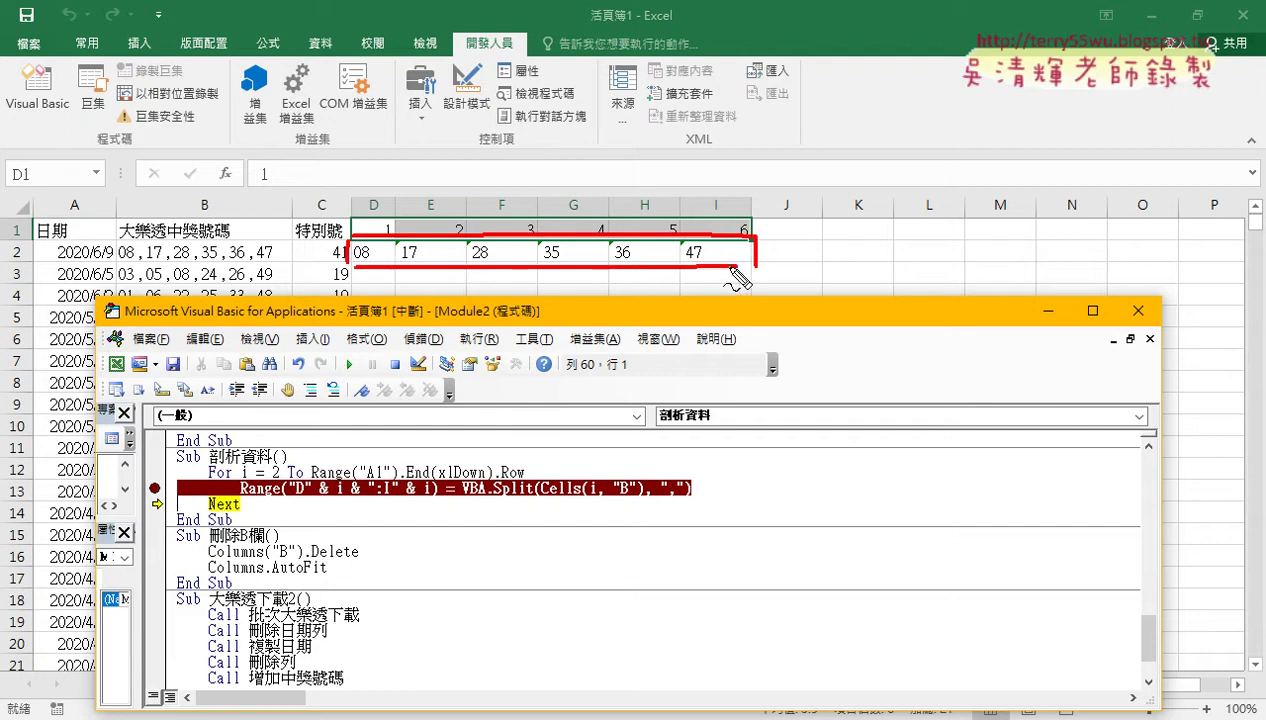
drag(682, 235, 680, 266)
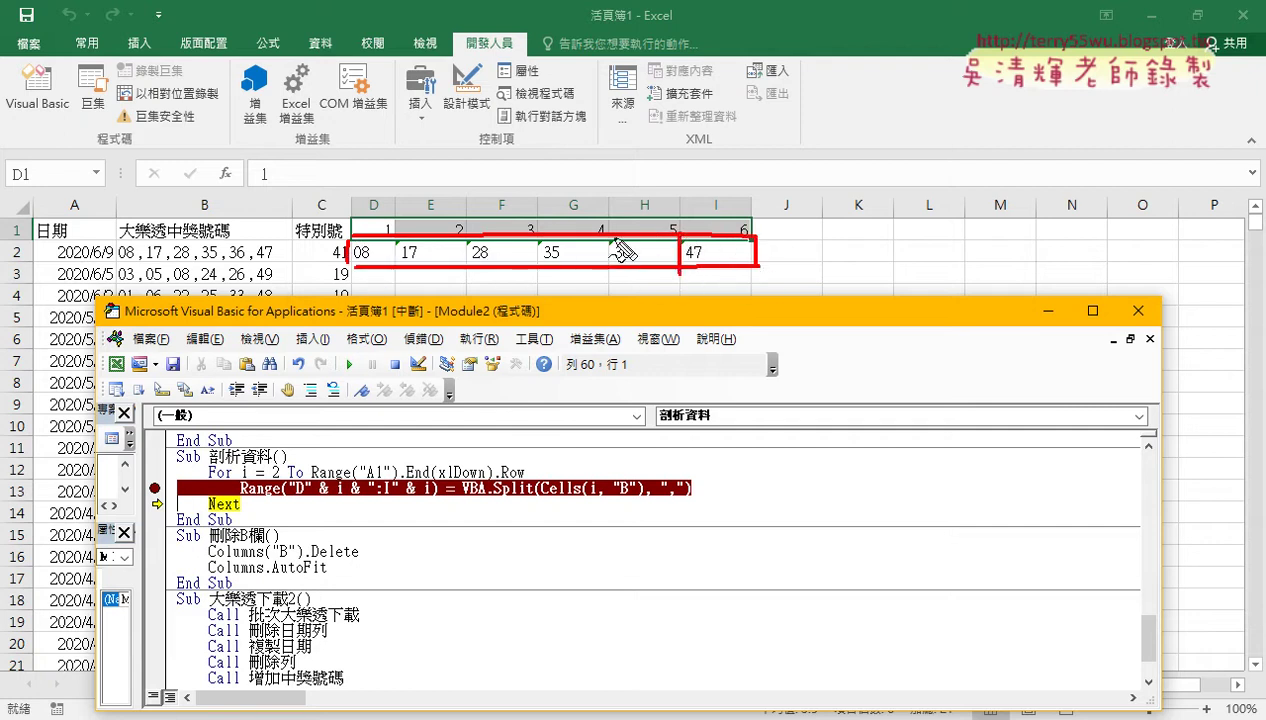
drag(607, 235, 607, 266)
drag(538, 236, 537, 266)
drag(467, 236, 467, 266)
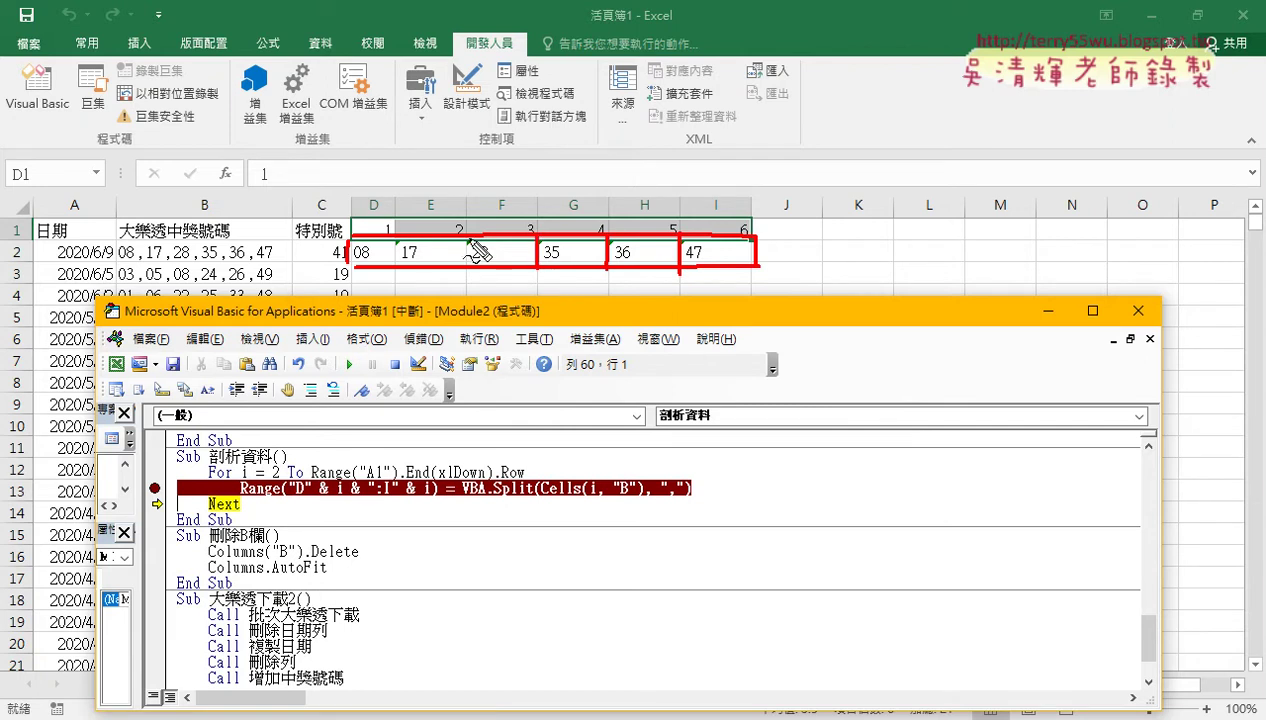
drag(395, 236, 395, 266)
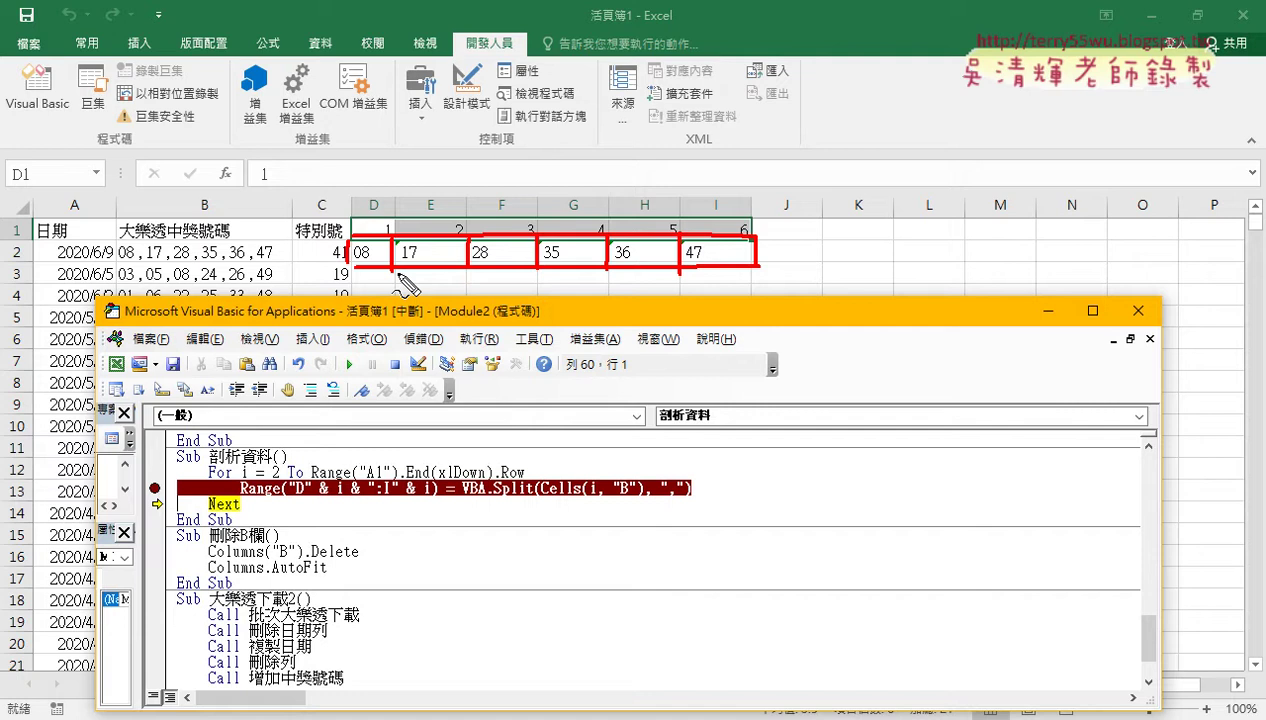
- Continue one pass, clear the breakpoint, and let 剖析資料 run to the end
key(Escape)
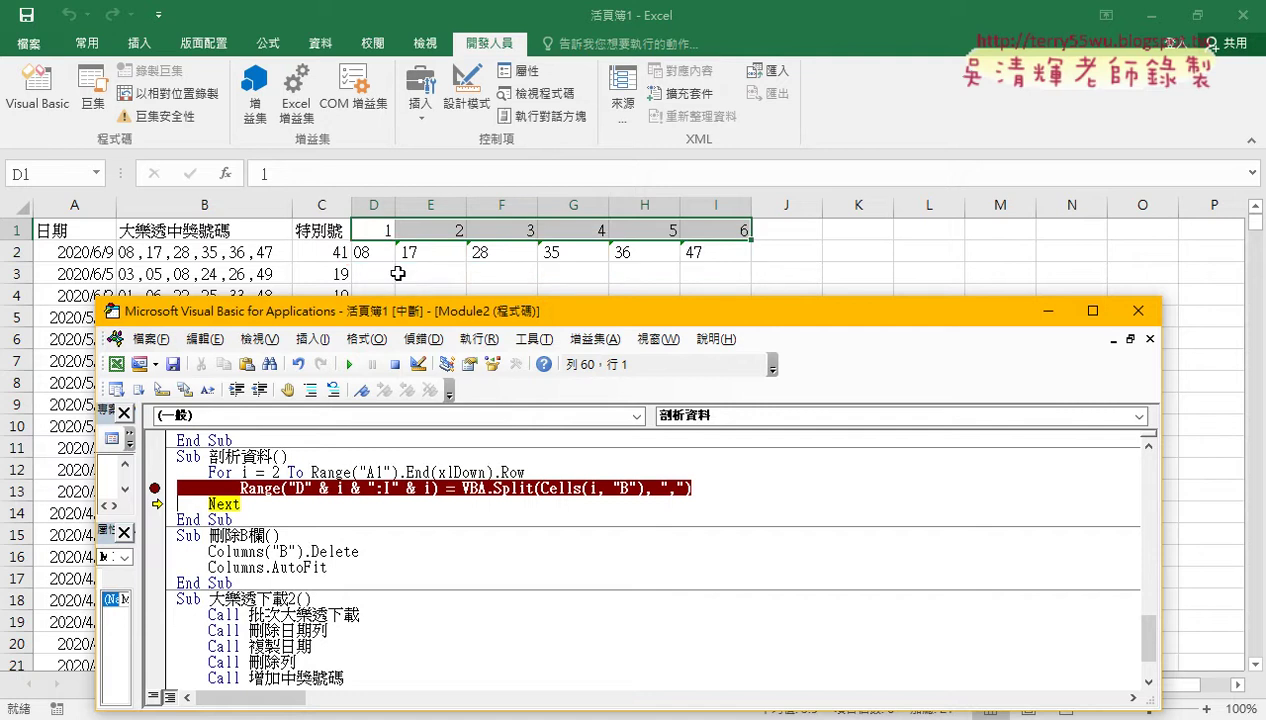
click(349, 364)
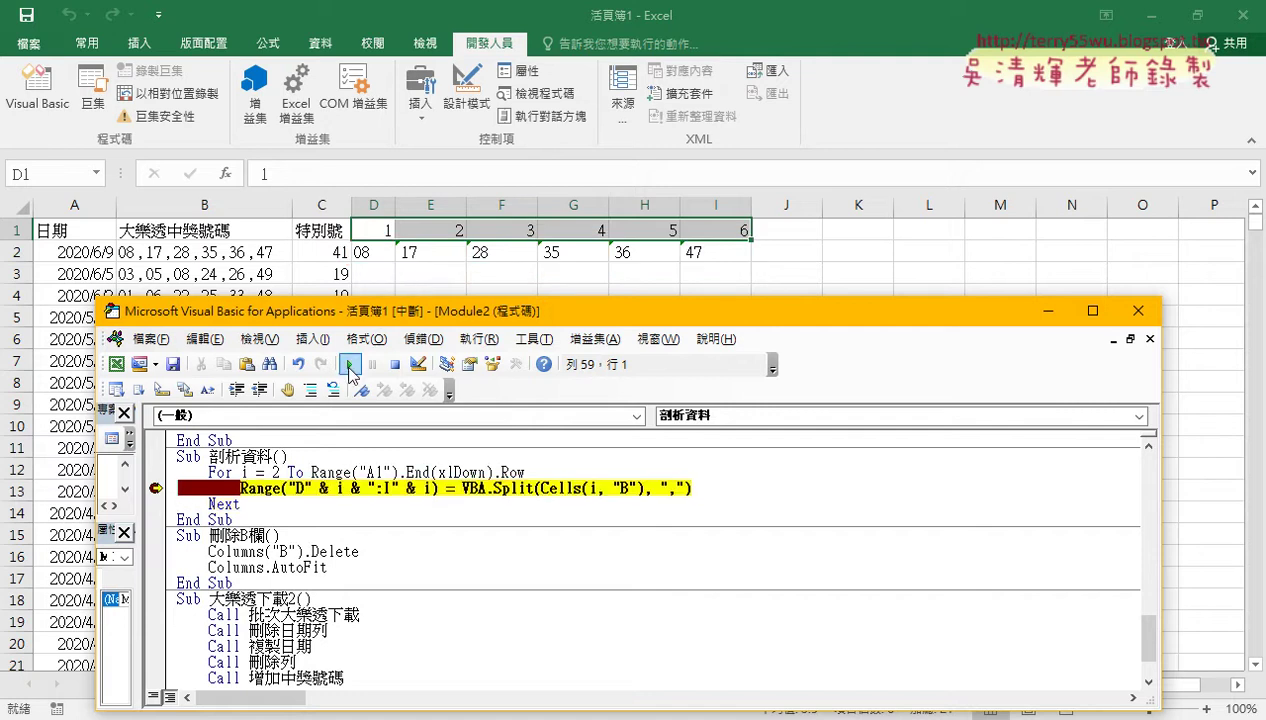
click(156, 488)
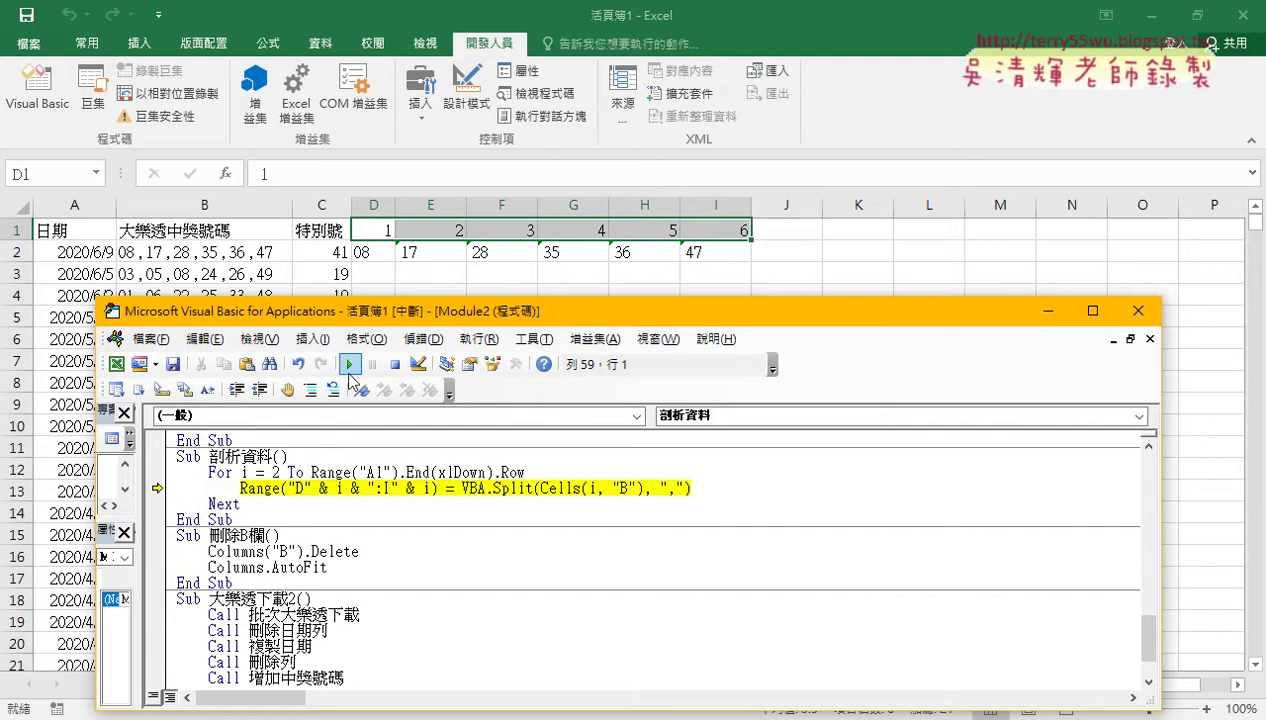
click(349, 364)
- Move the code window aside and review the 刪除B欄 macro's Columns("B").Delete line
drag(376, 311, 1040, 292)
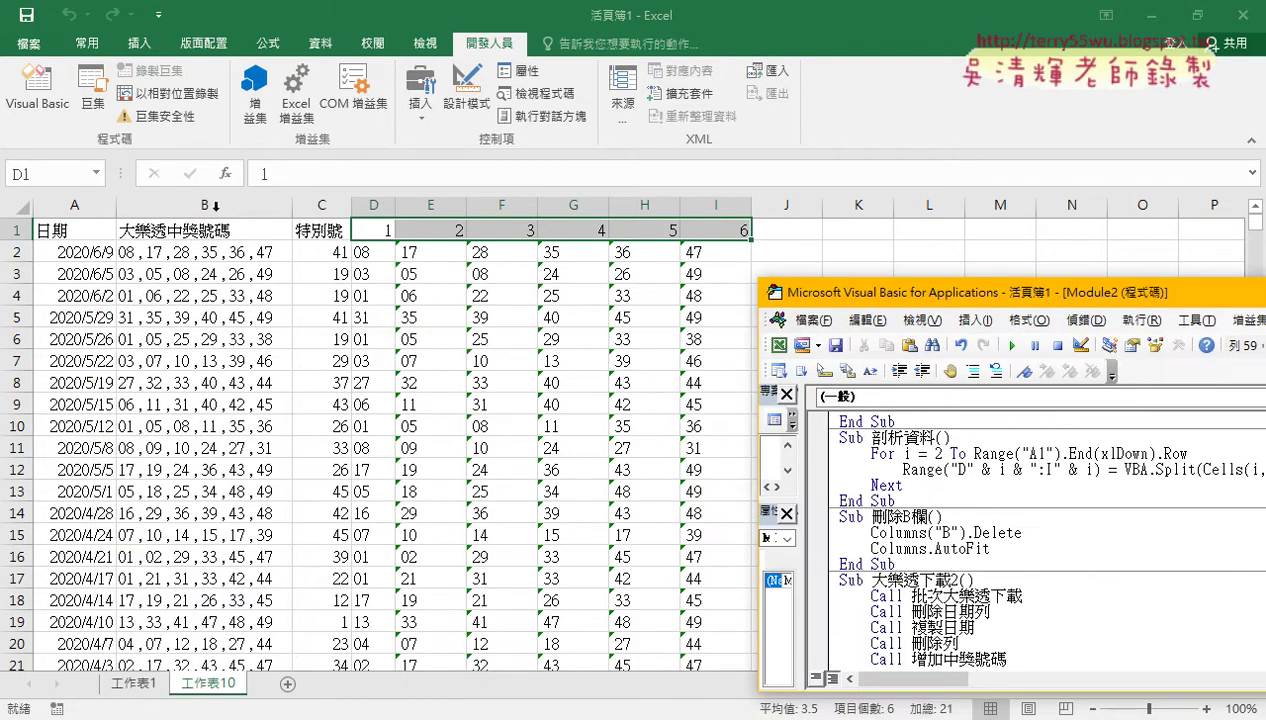
drag(836, 301, 441, 143)
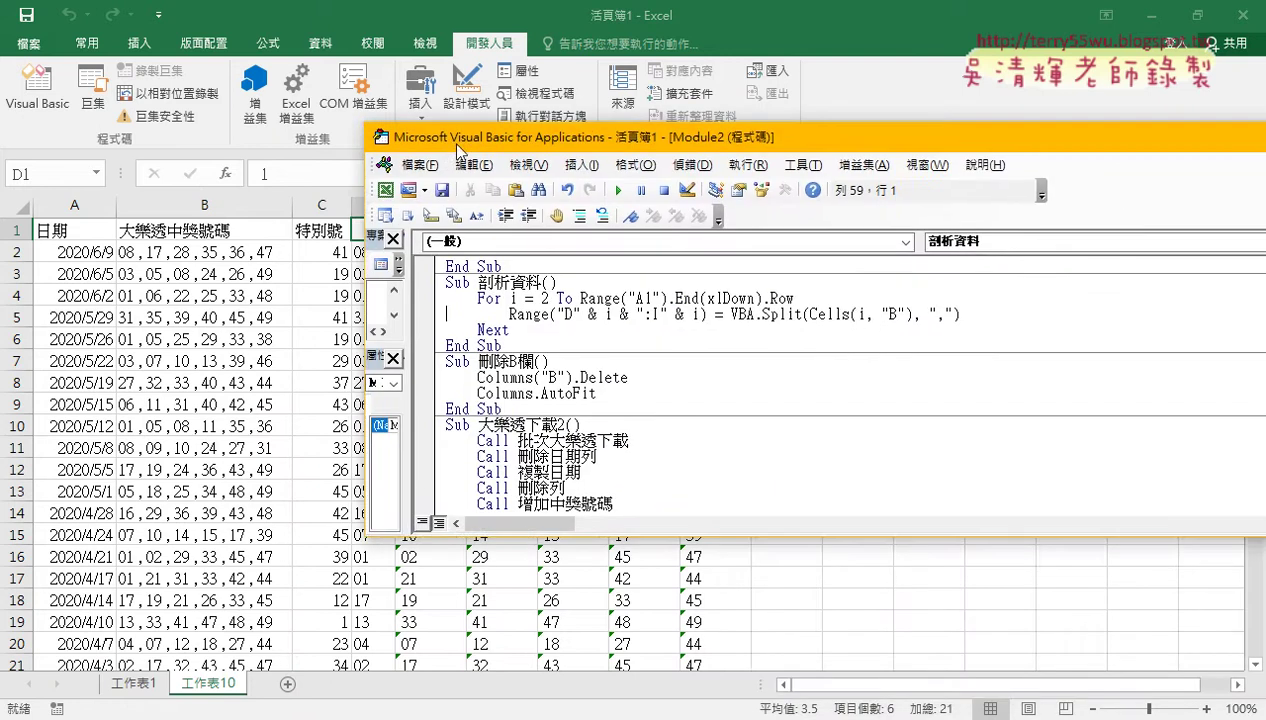
scroll(523, 322, down, 1)
drag(476, 314, 532, 314)
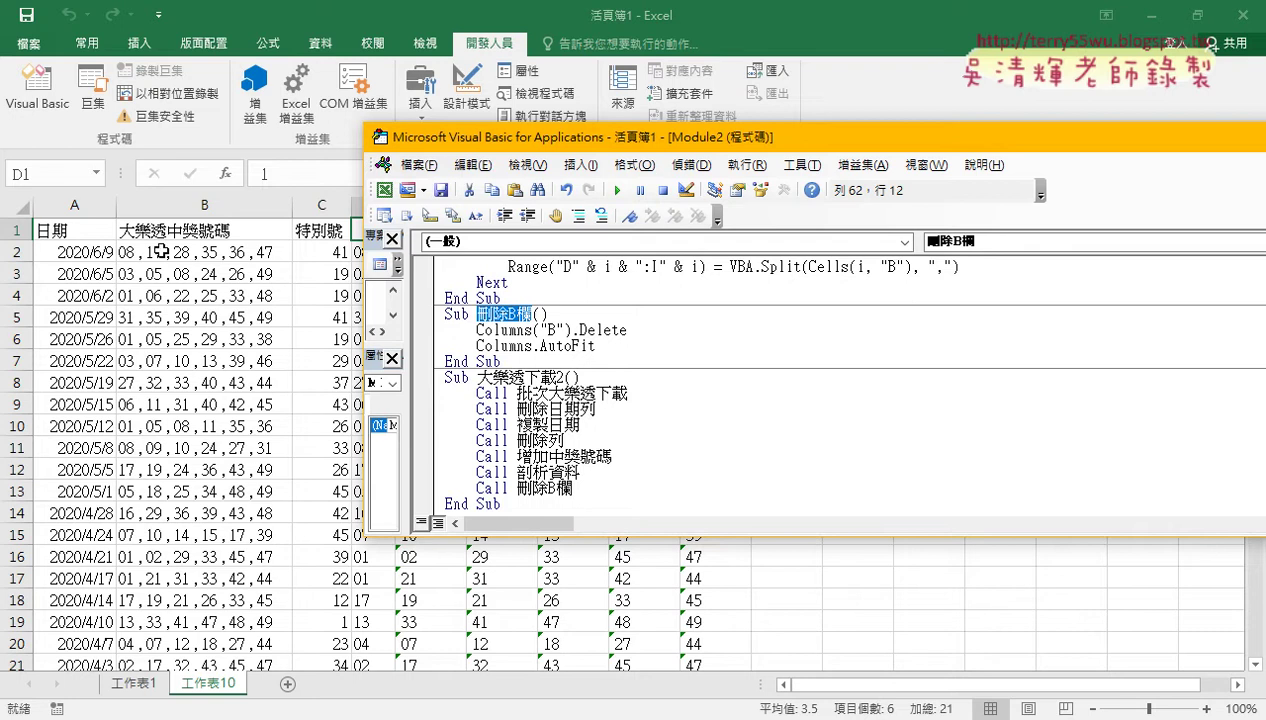
drag(476, 330, 531, 330)
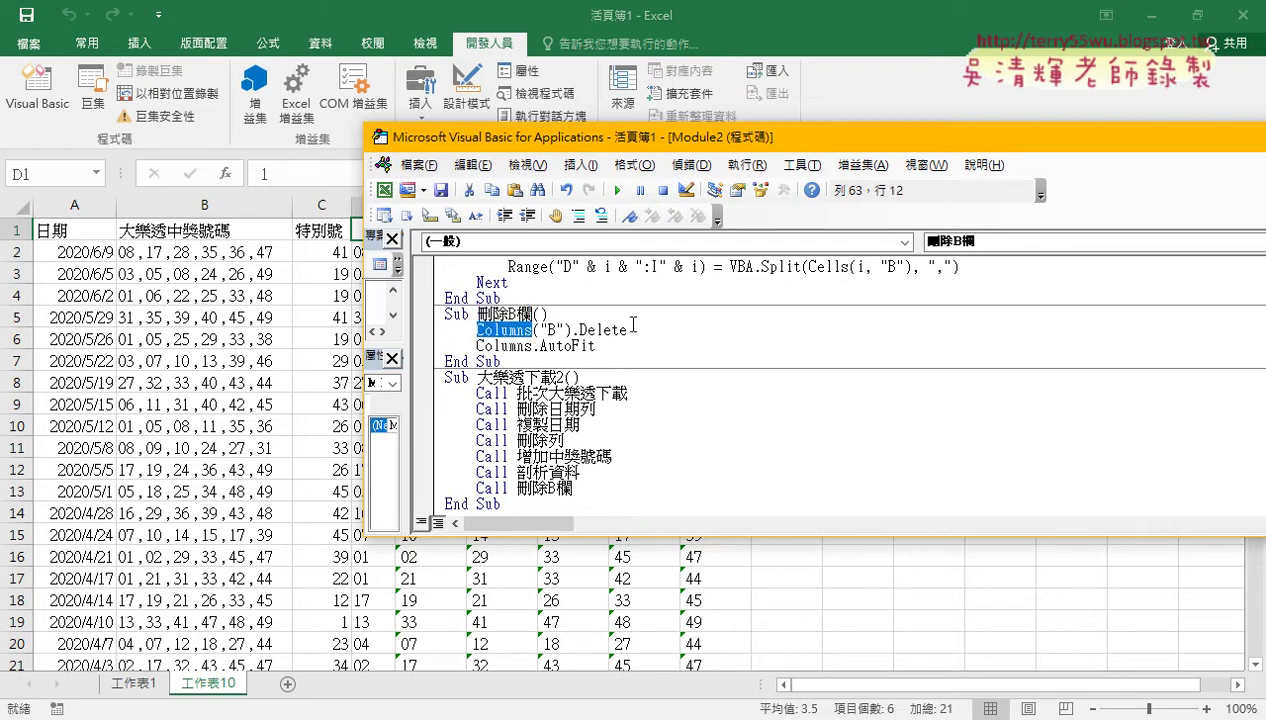
drag(579, 330, 531, 326)
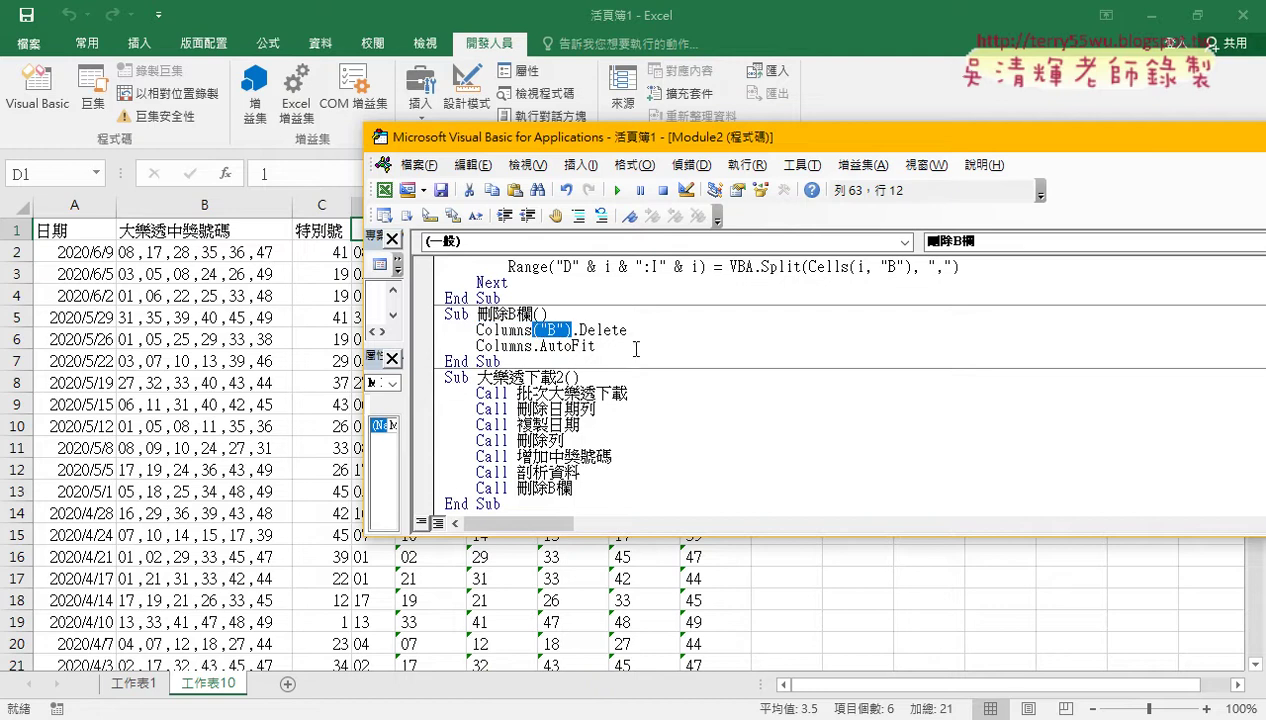
drag(620, 330, 566, 330)
click(521, 330)
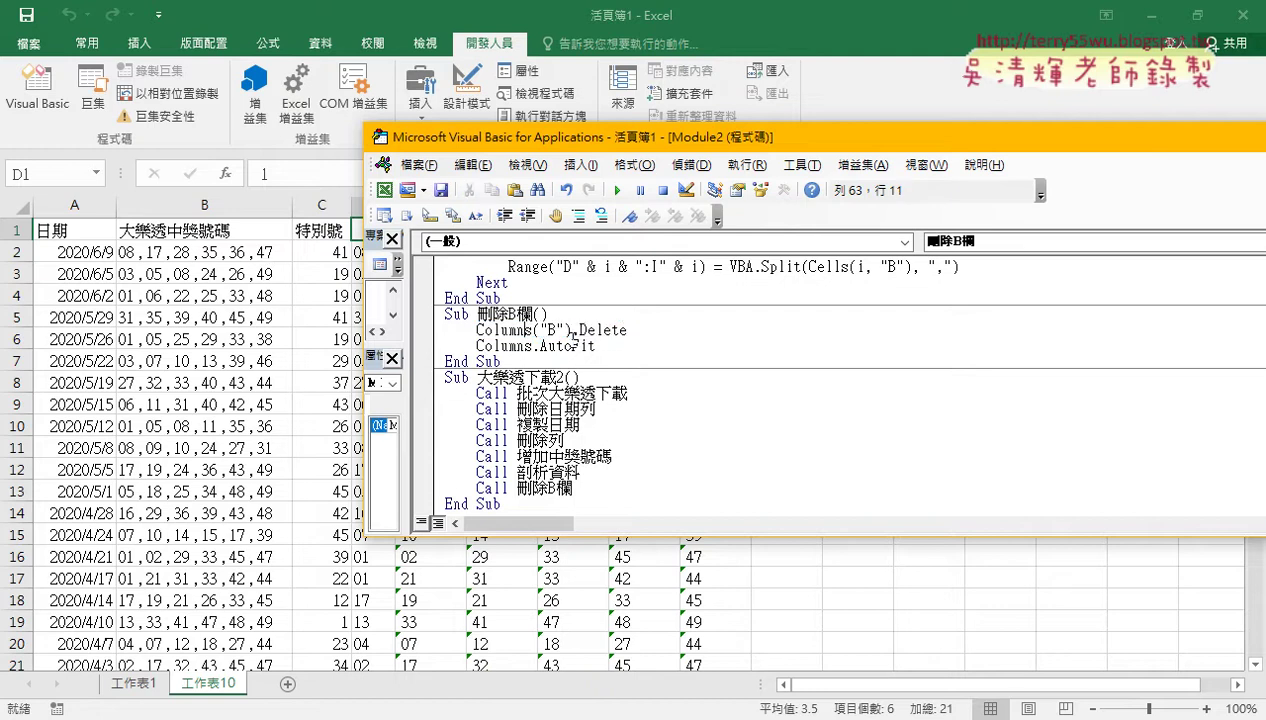
- Step through 刪除B欄 to delete column B, then select columns A to H
key(F8)
key(F8)
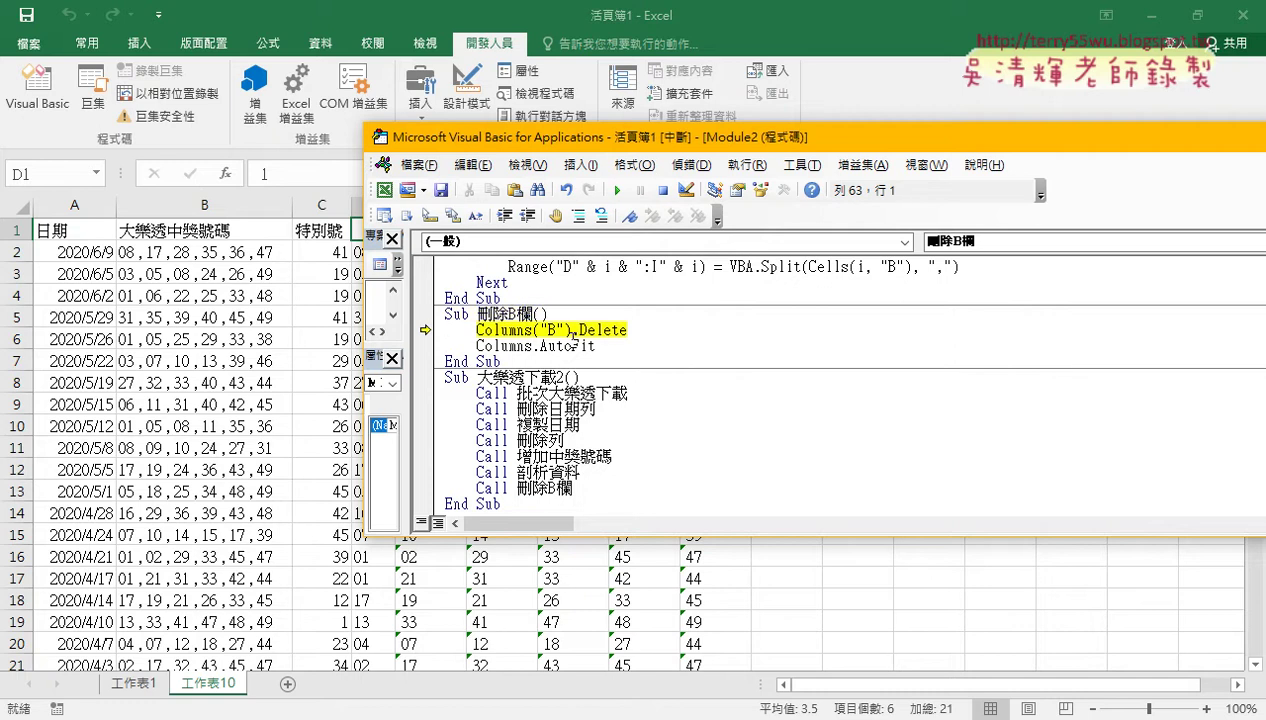
key(F8)
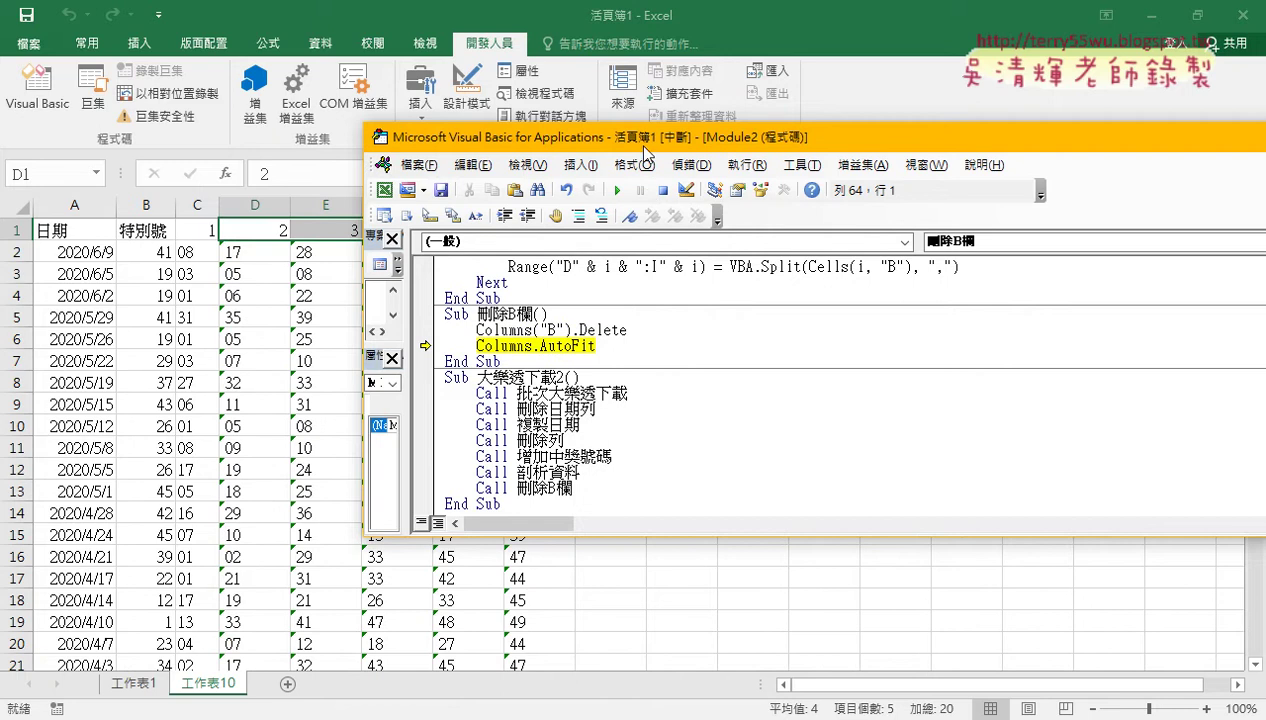
drag(637, 152, 867, 148)
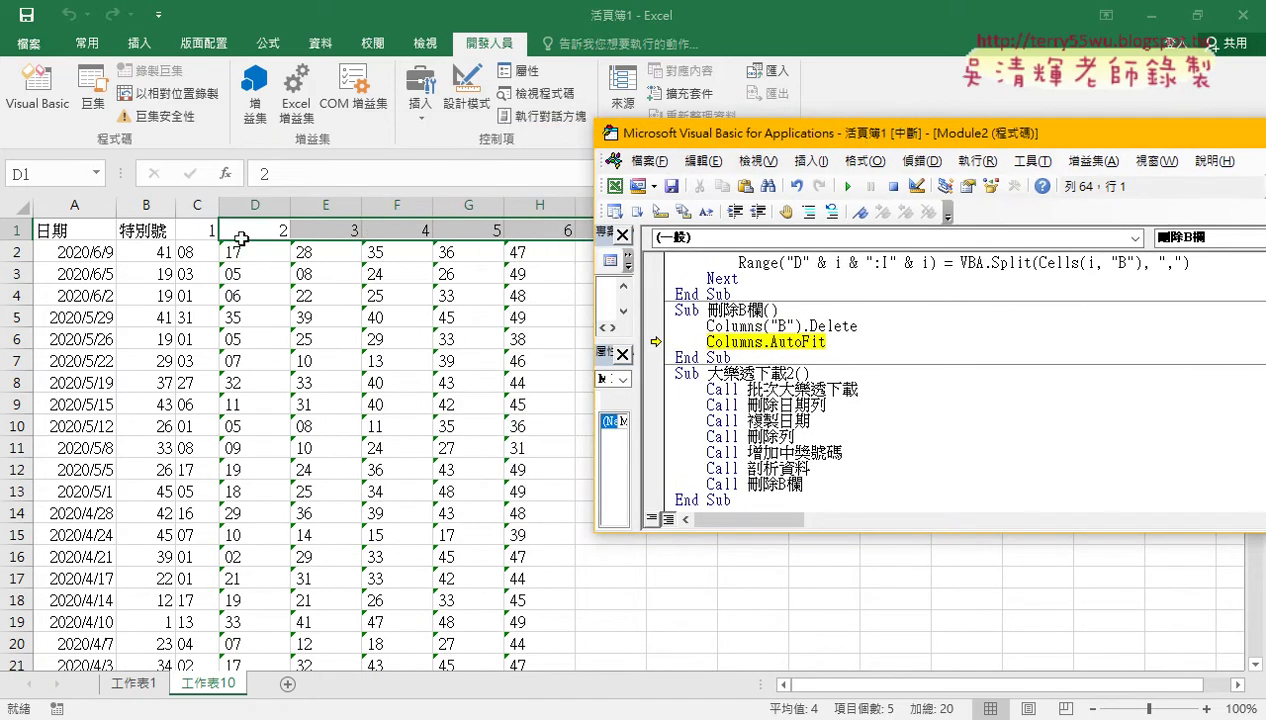
click(850, 345)
click(72, 207)
drag(72, 207, 539, 207)
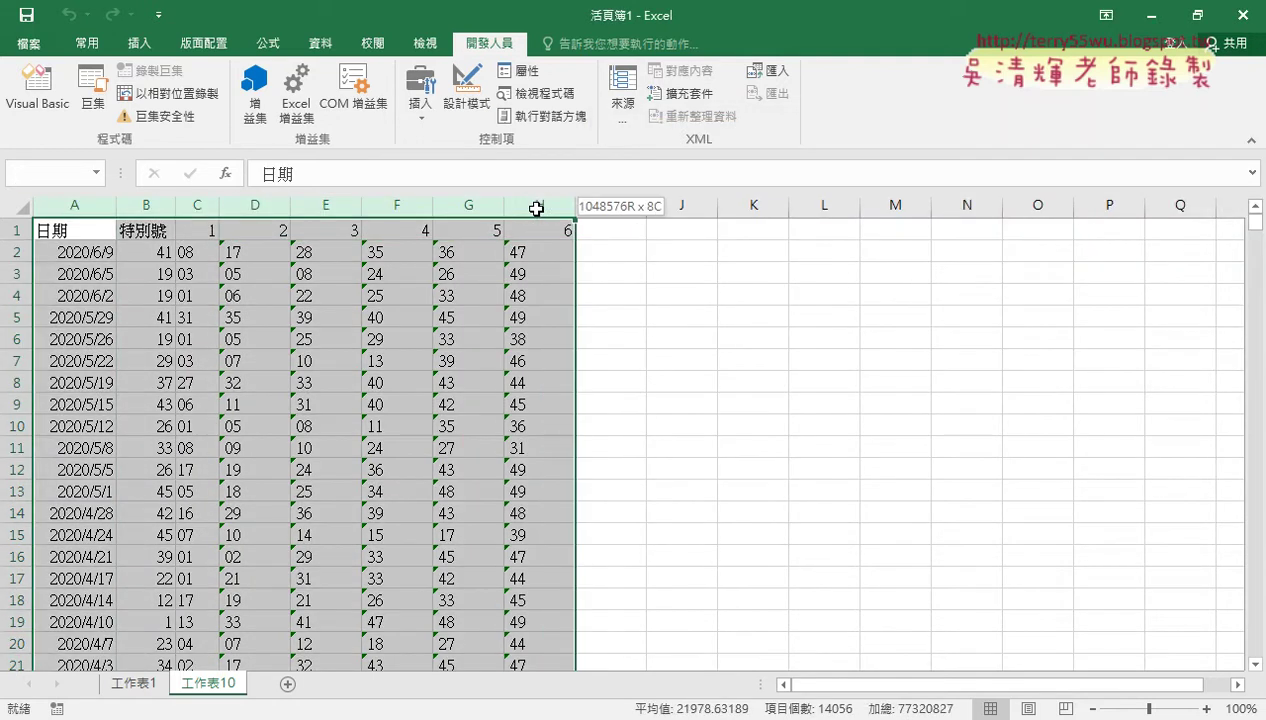
- Try autofitting the selected columns by hand, then undo it and return to the macro code
double_click(217, 207)
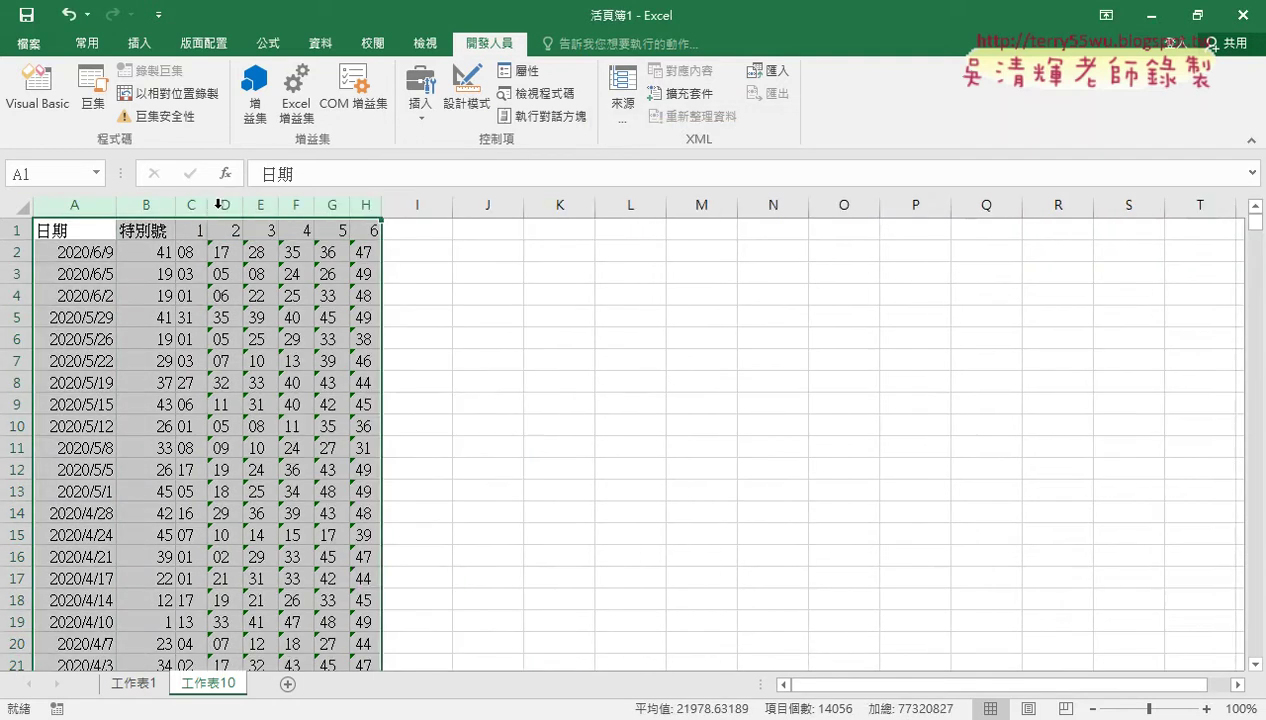
key(ctrl+z)
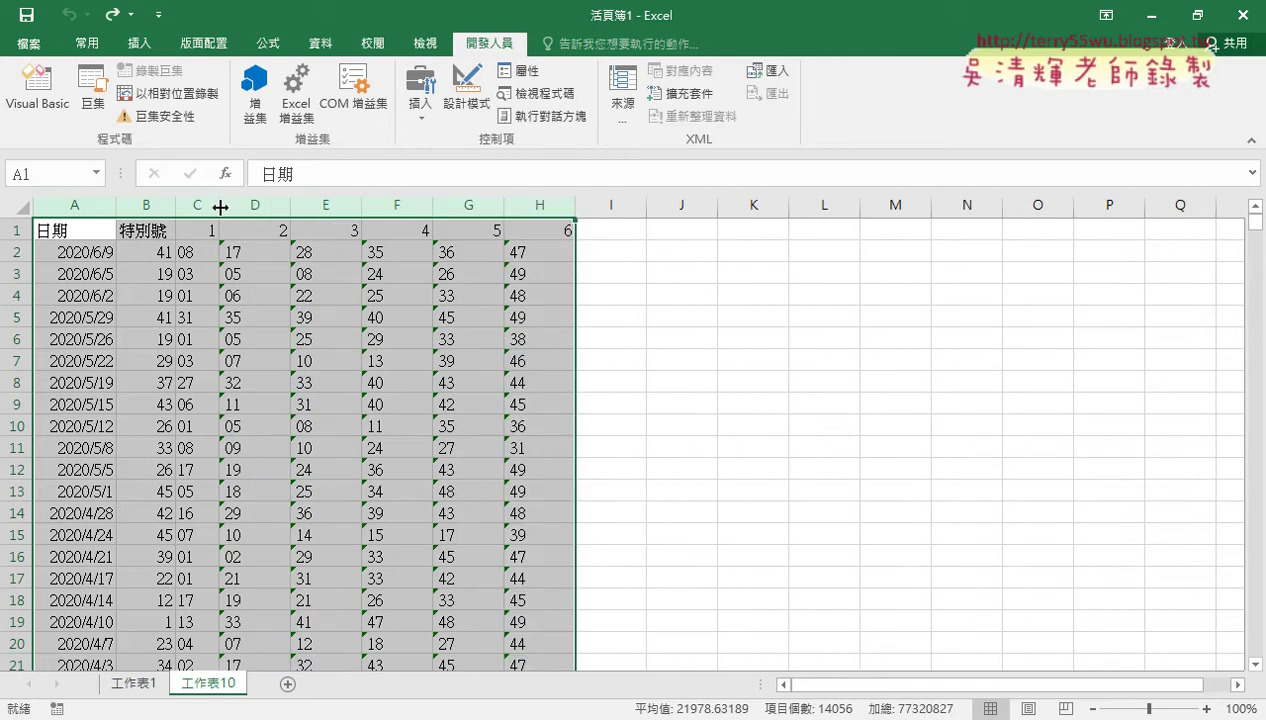
click(37, 88)
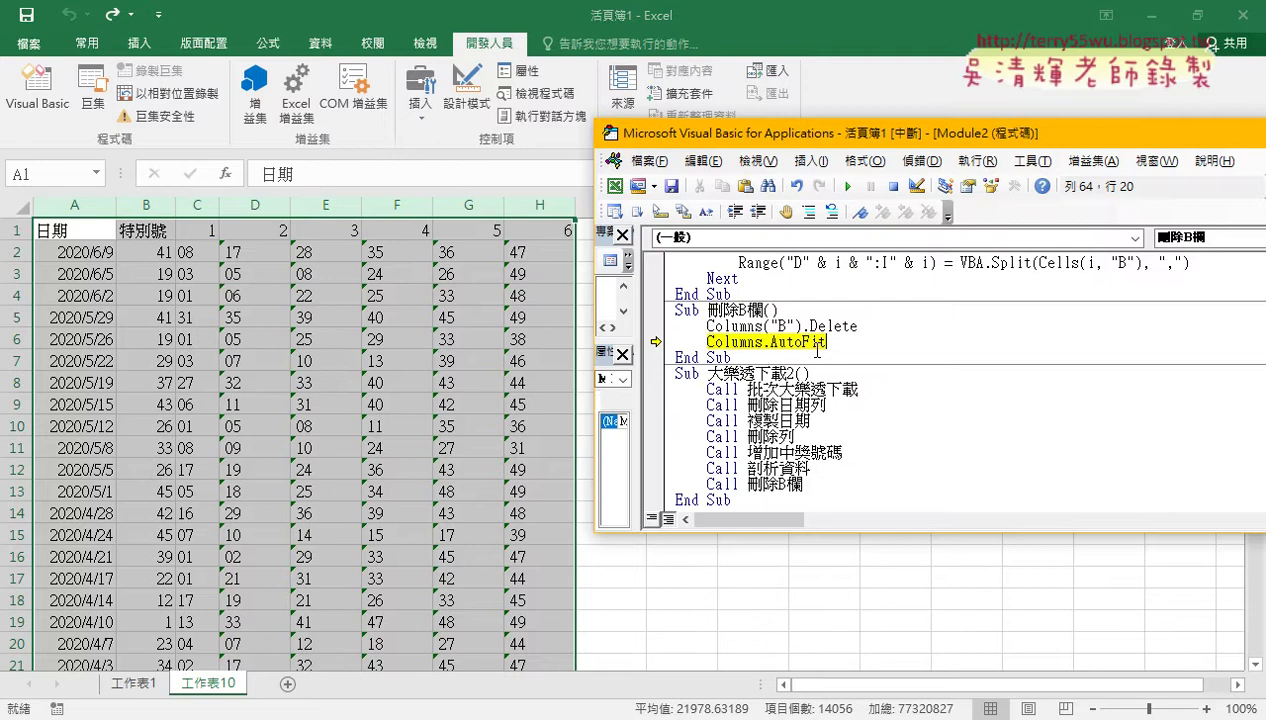
- Change Columns.AutoFit to Columns("A:H").AutoFit and step through to End Sub
drag(827, 341, 770, 341)
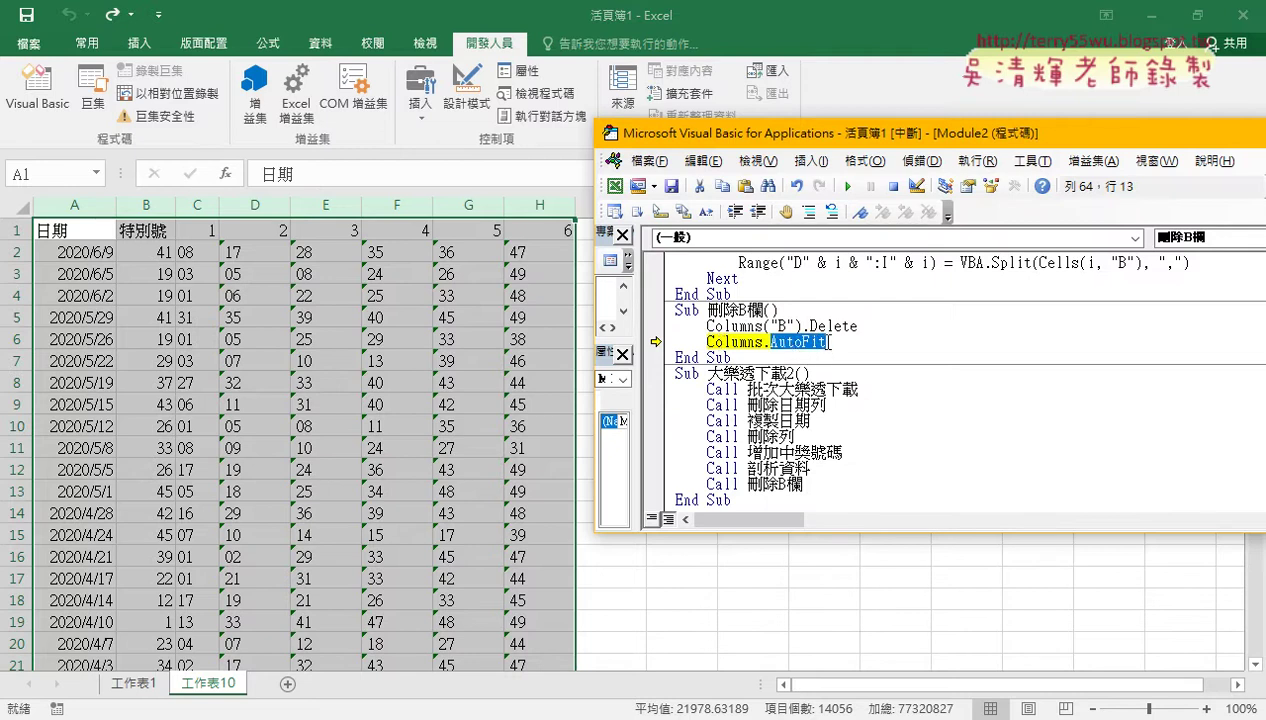
key(Left)
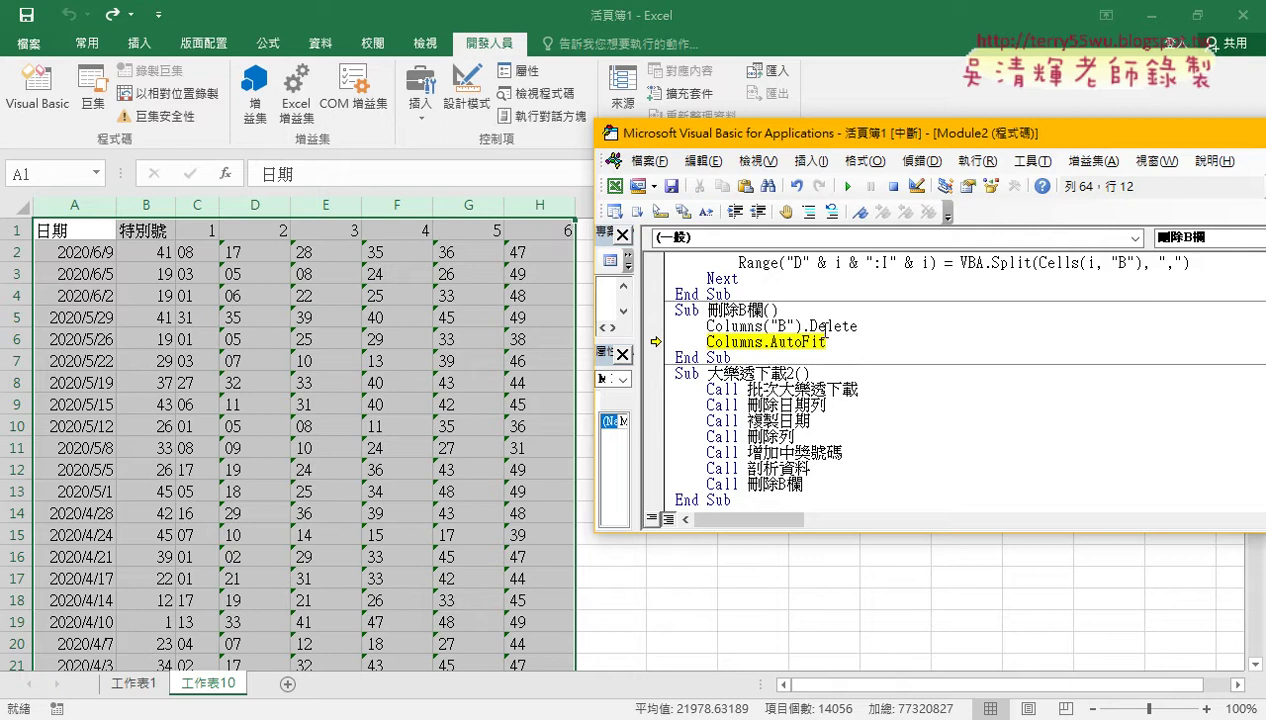
text(())
key(Left)
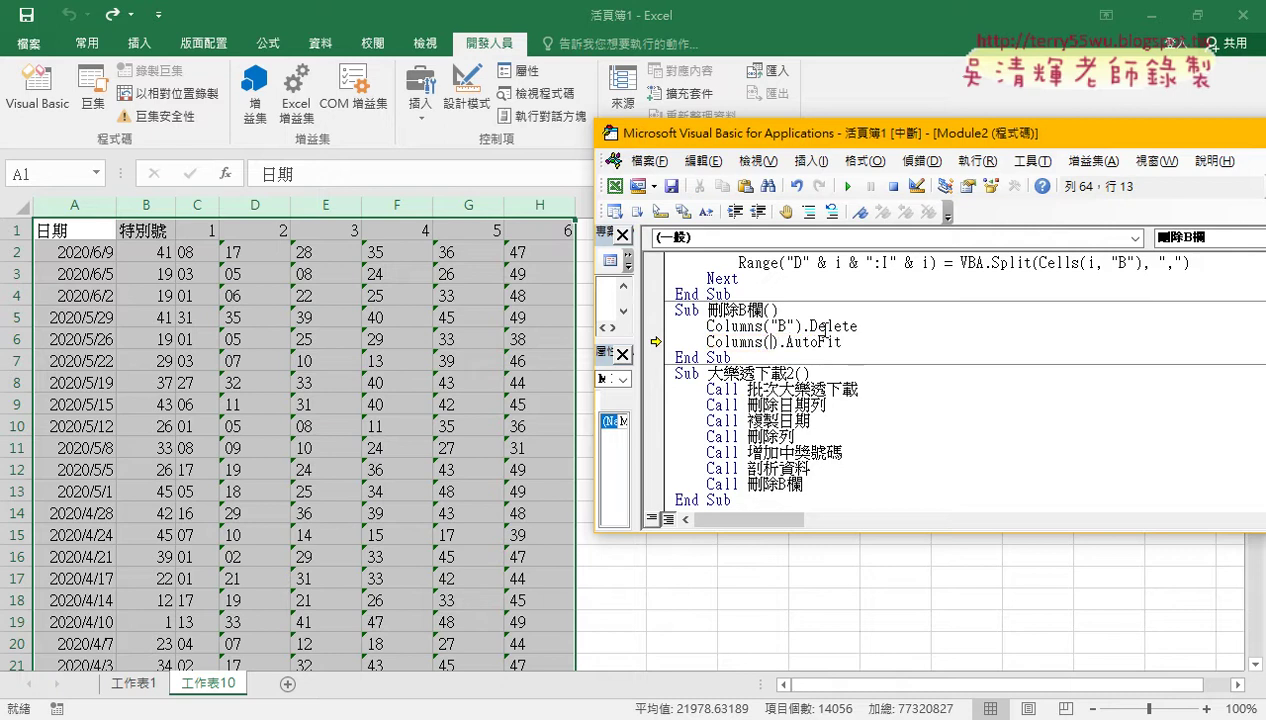
text("")
key(Left)
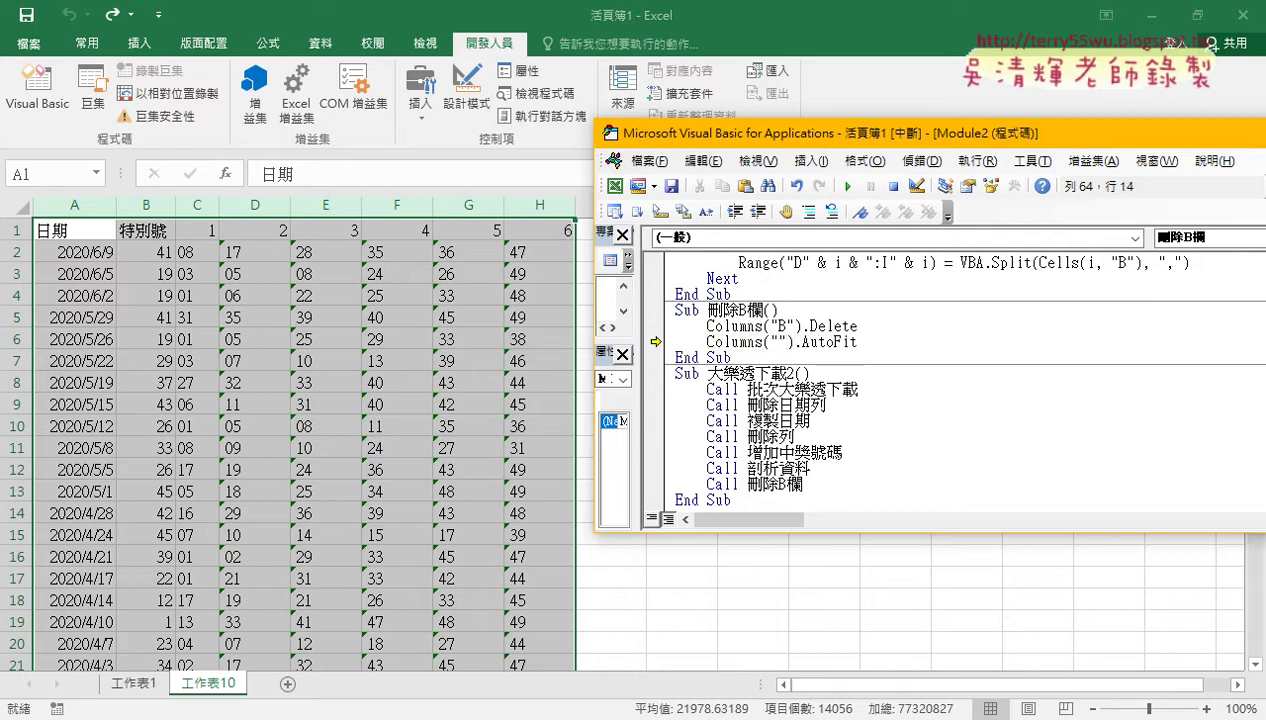
text(A)
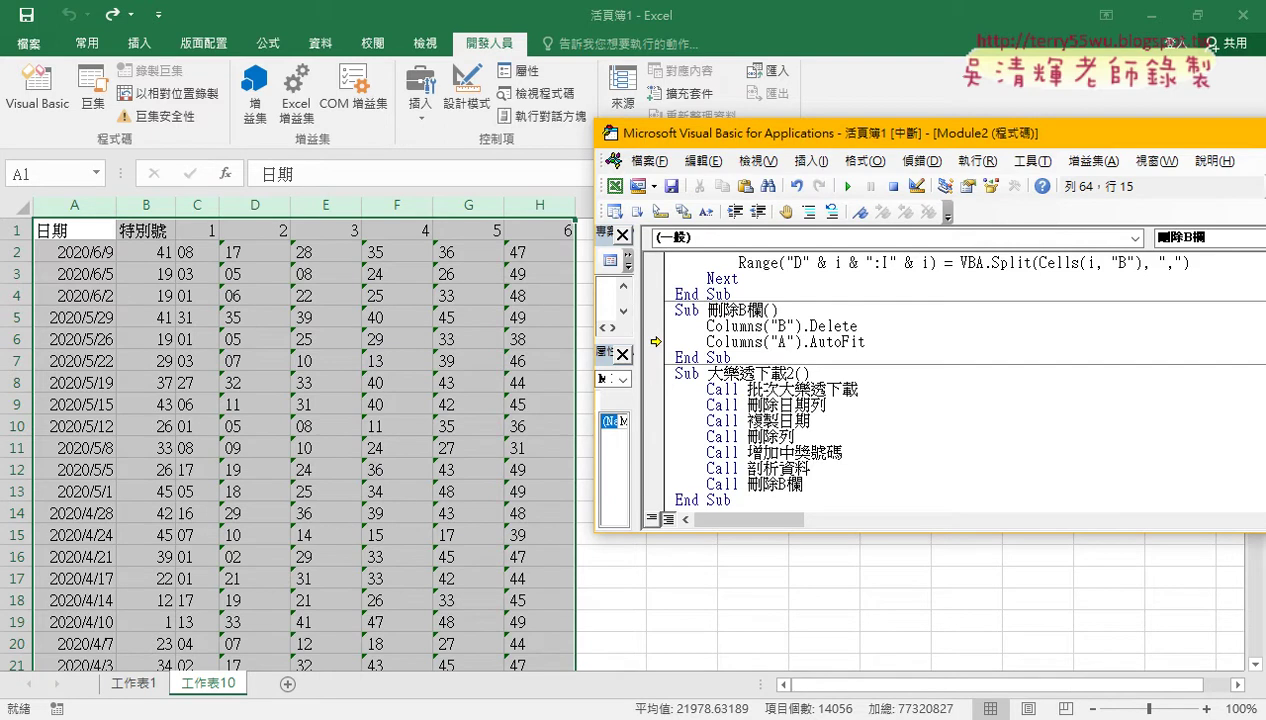
text(:H)
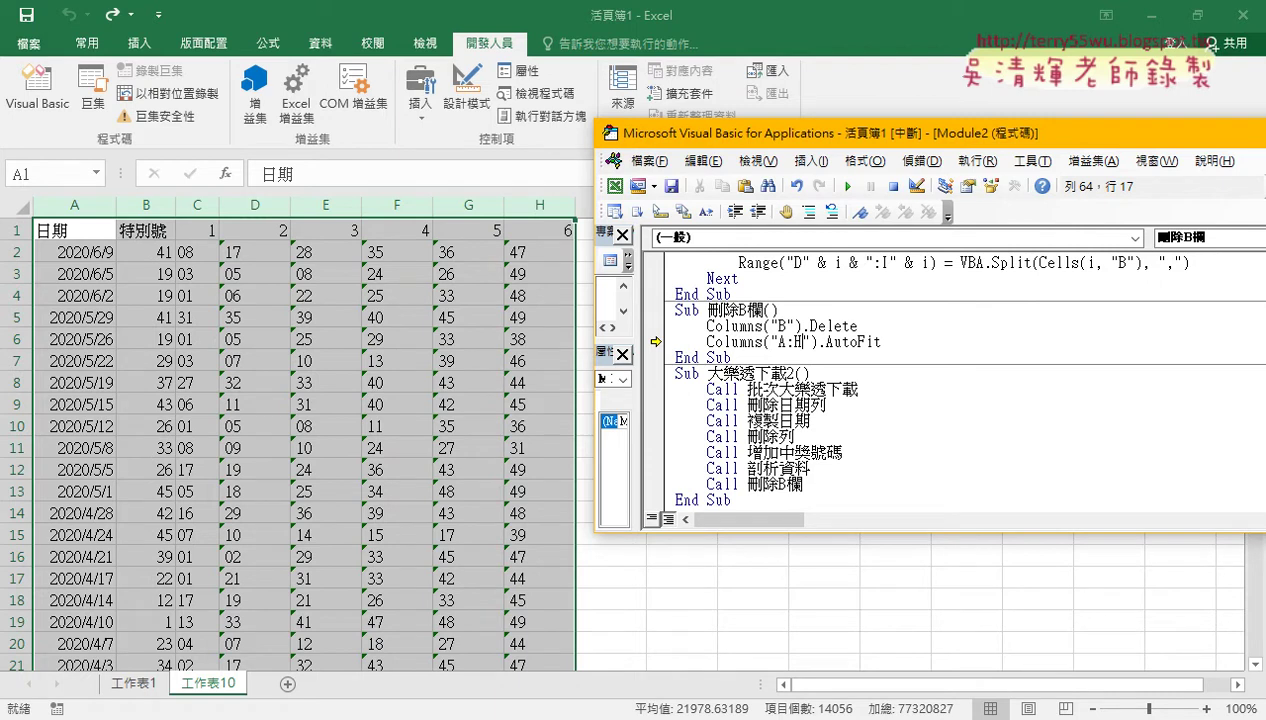
key(F8)
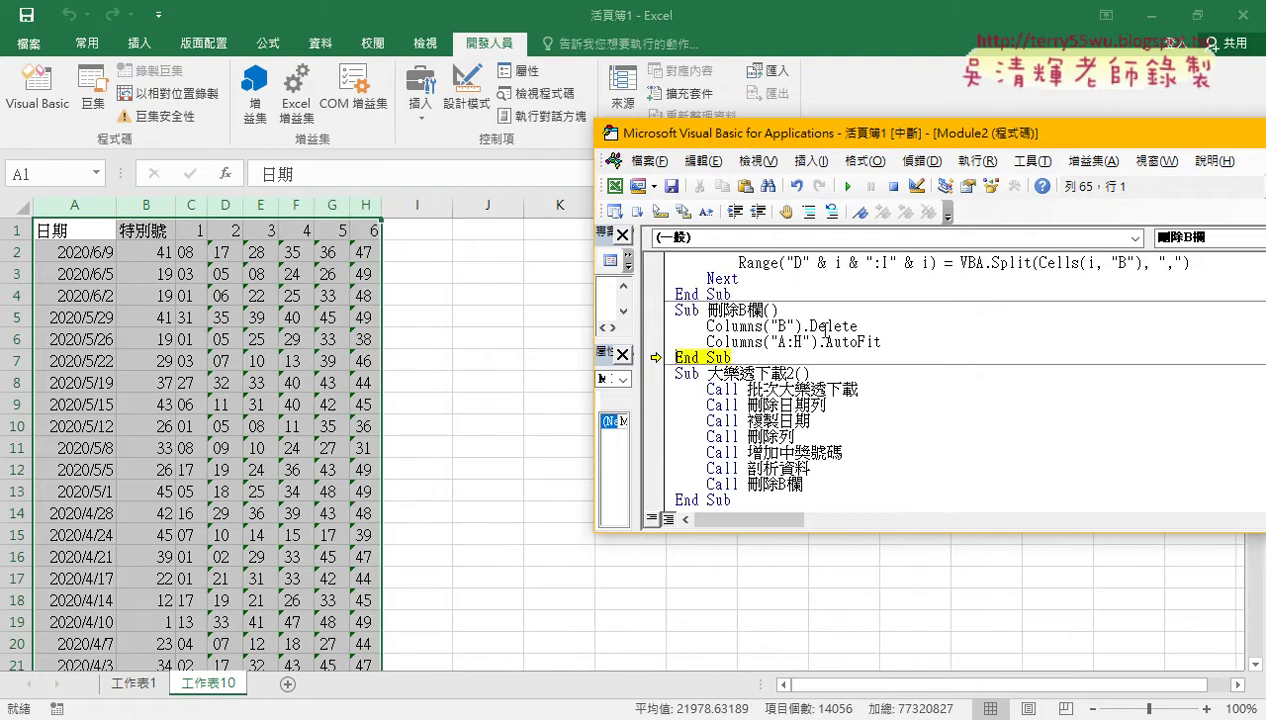
key(F8)
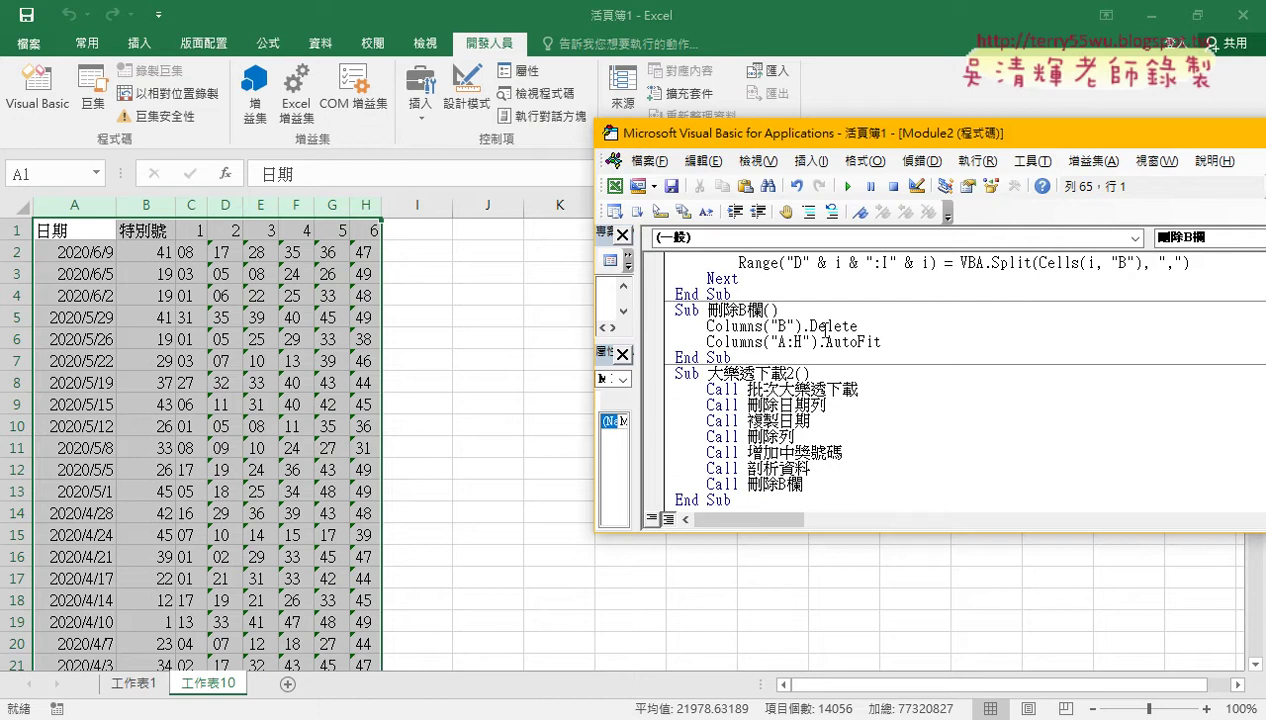
- Add a Cells.ClearContents line at the top of the 大樂透下載2 macro
click(812, 373)
scroll(830, 368, down, 1)
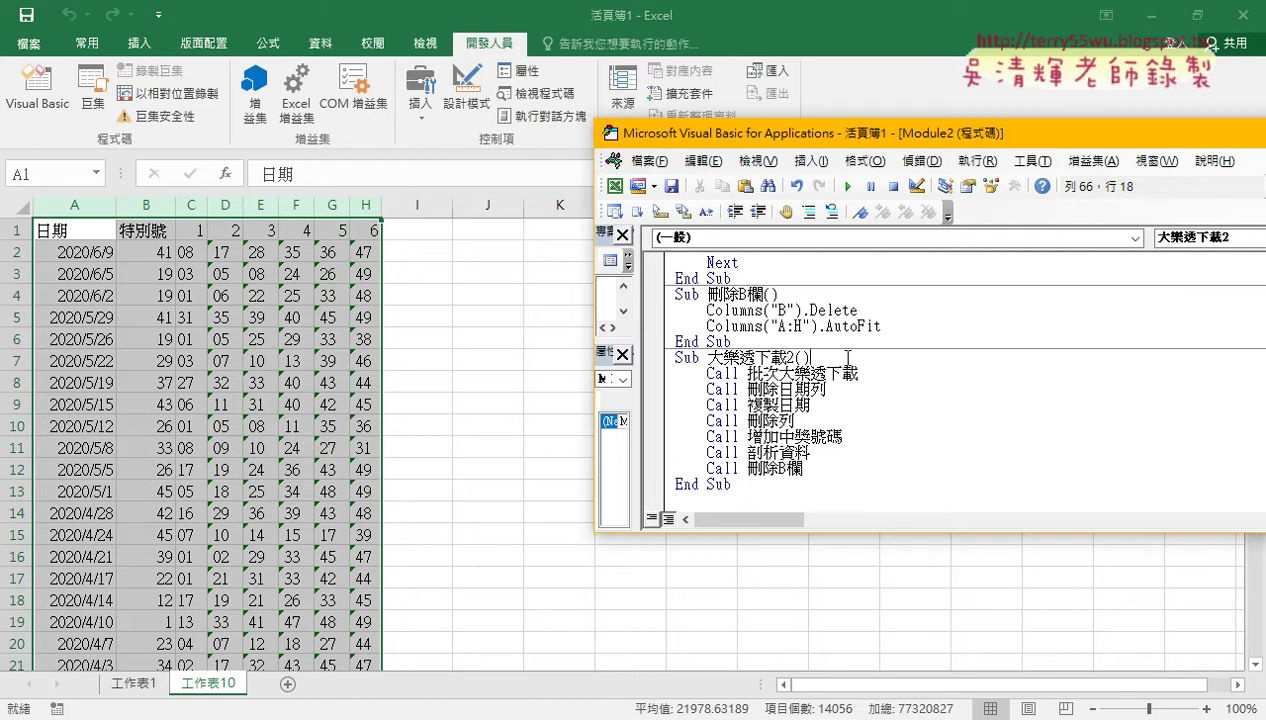
key(Return)
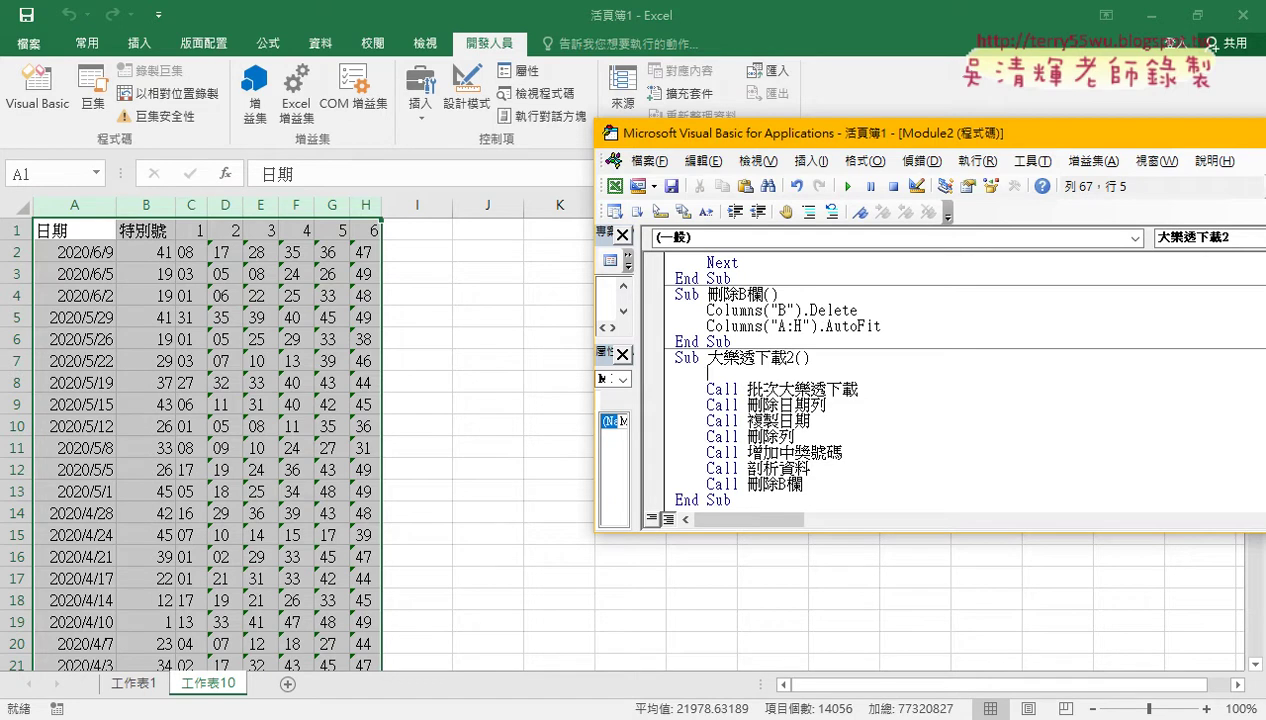
mouse_move(858, 388)
mouse_down()
mouse_move(747, 388)
mouse_move(810, 421)
mouse_move(747, 421)
mouse_move(748, 436)
mouse_up()
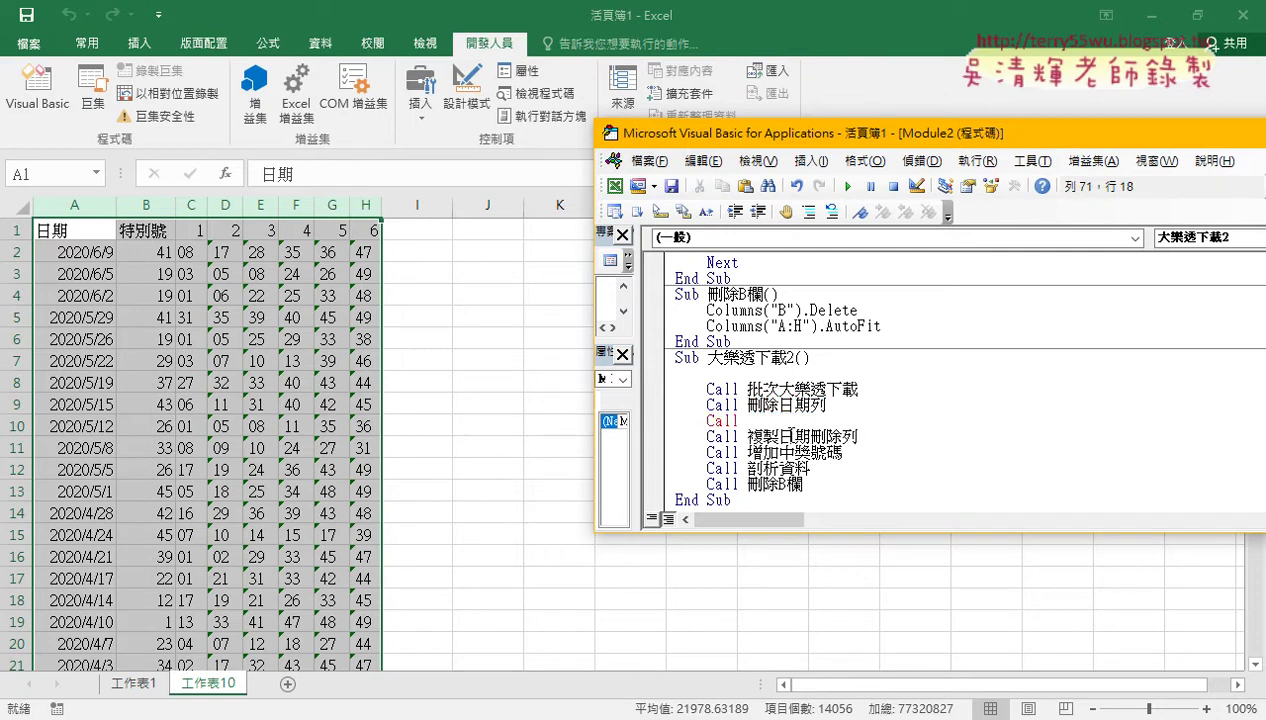
key(ctrl+z)
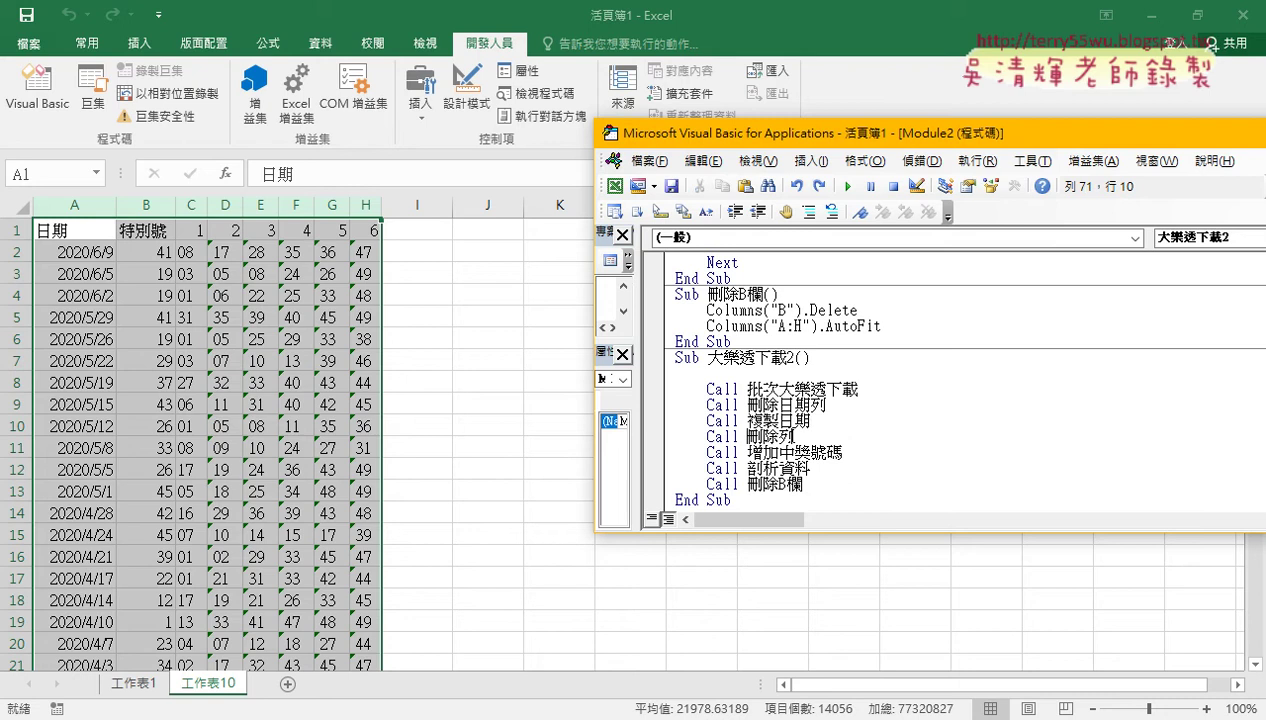
click(715, 373)
text(cell)
text(s.)
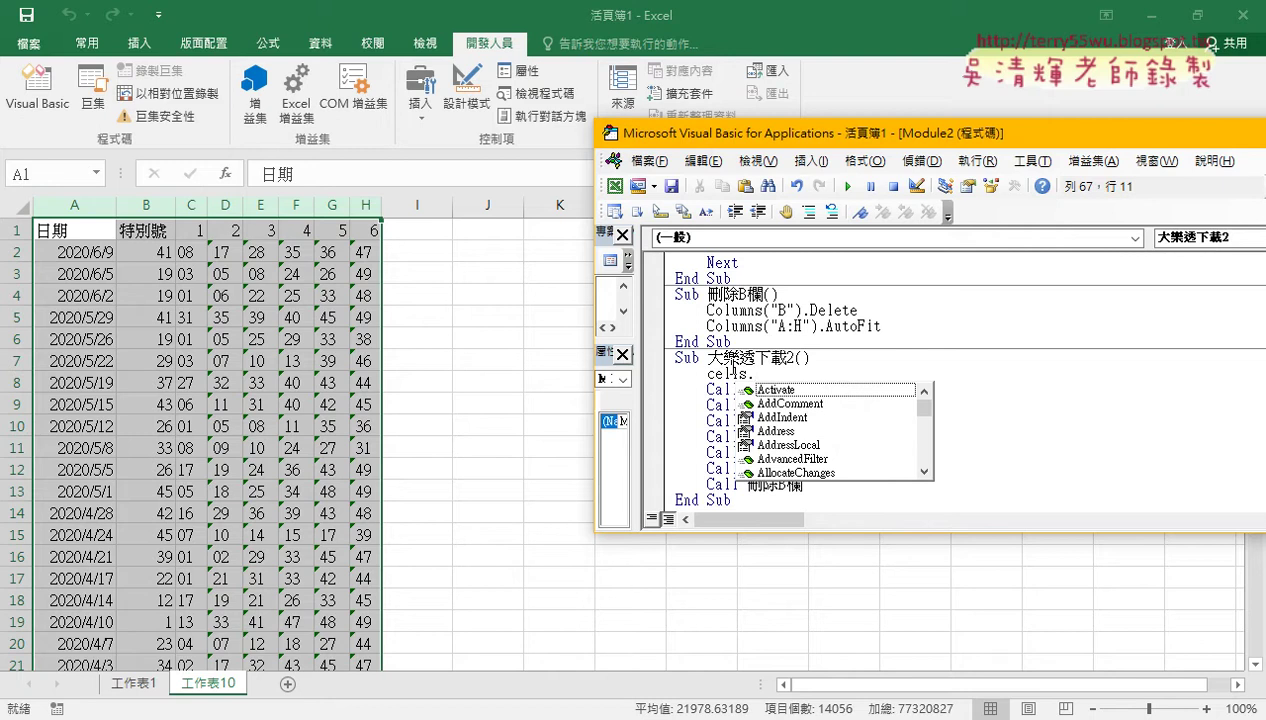
text(cl)
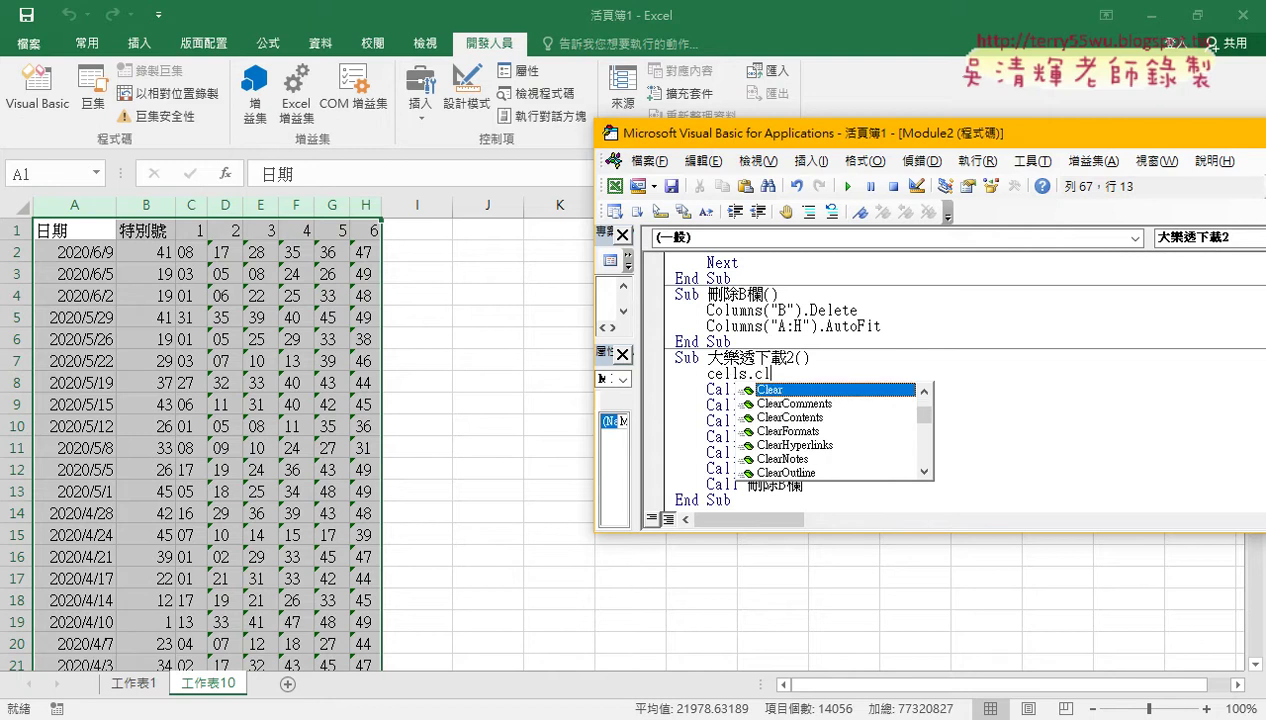
key(Down)
key(Down)
key(space)
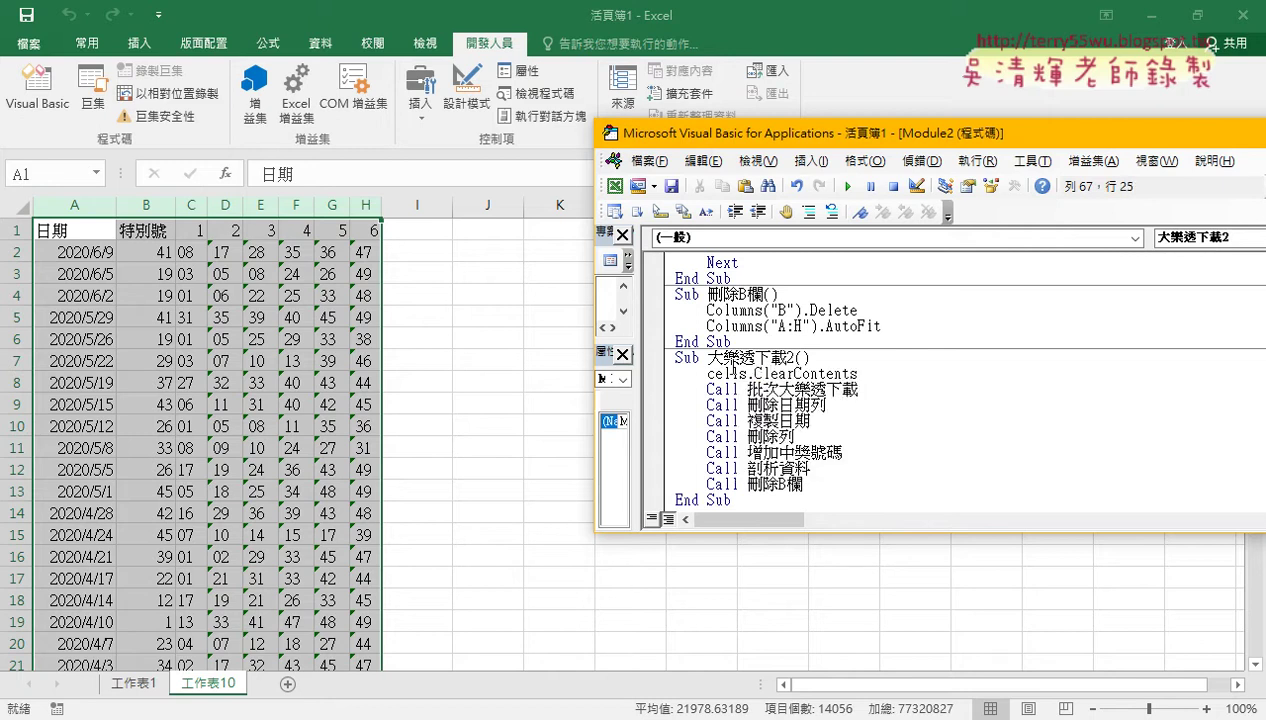
- Step through 大樂透下載2 past the clear line, then let it run to completion
drag(857, 373, 689, 373)
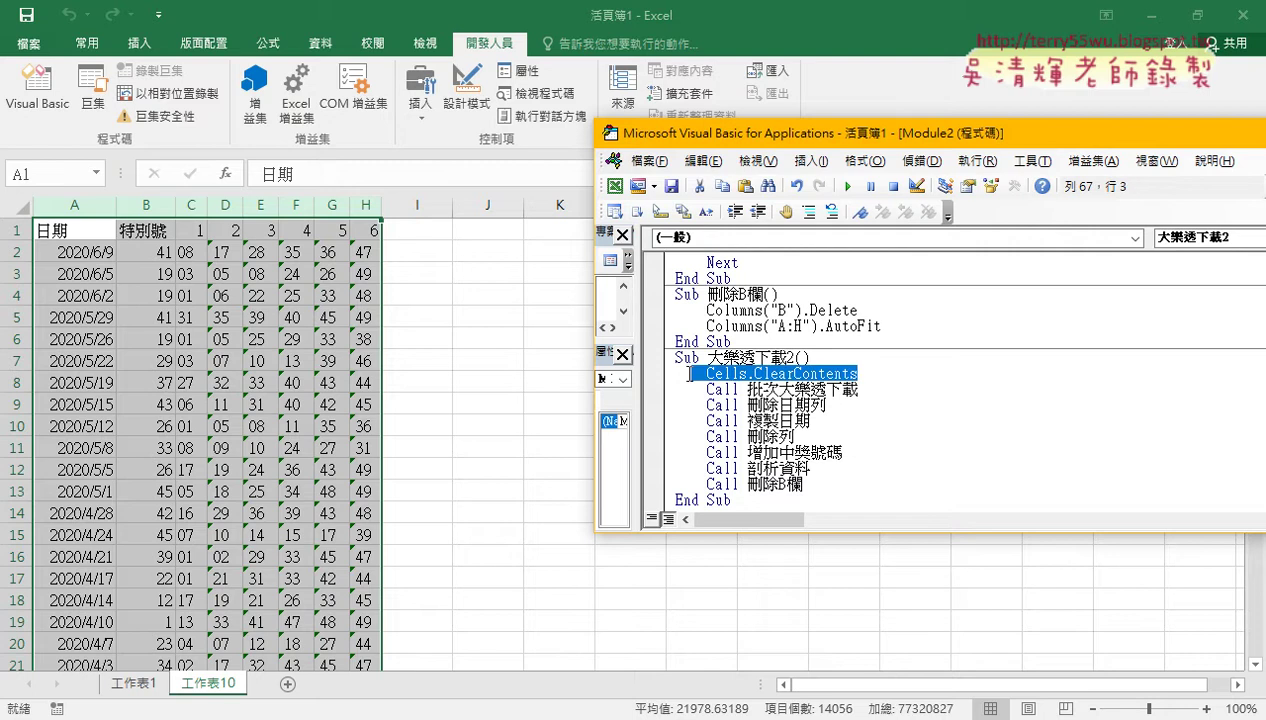
click(772, 373)
key(F8)
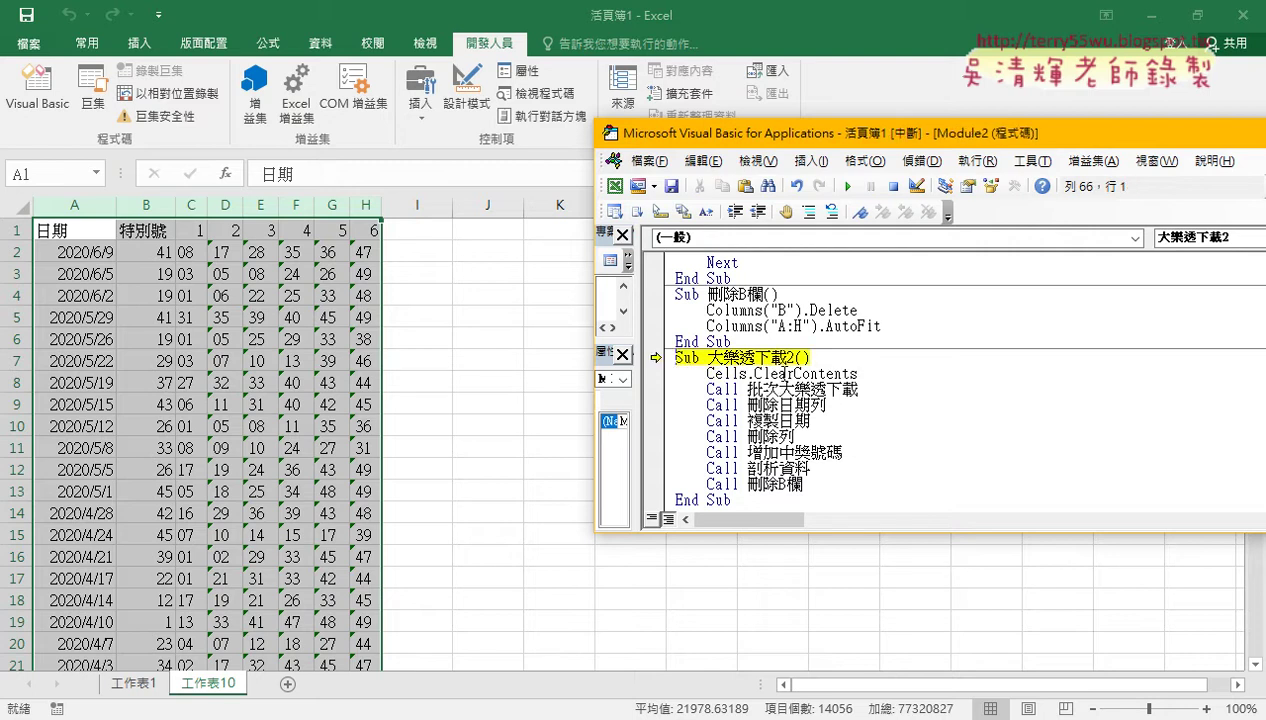
key(F8)
key(F8)
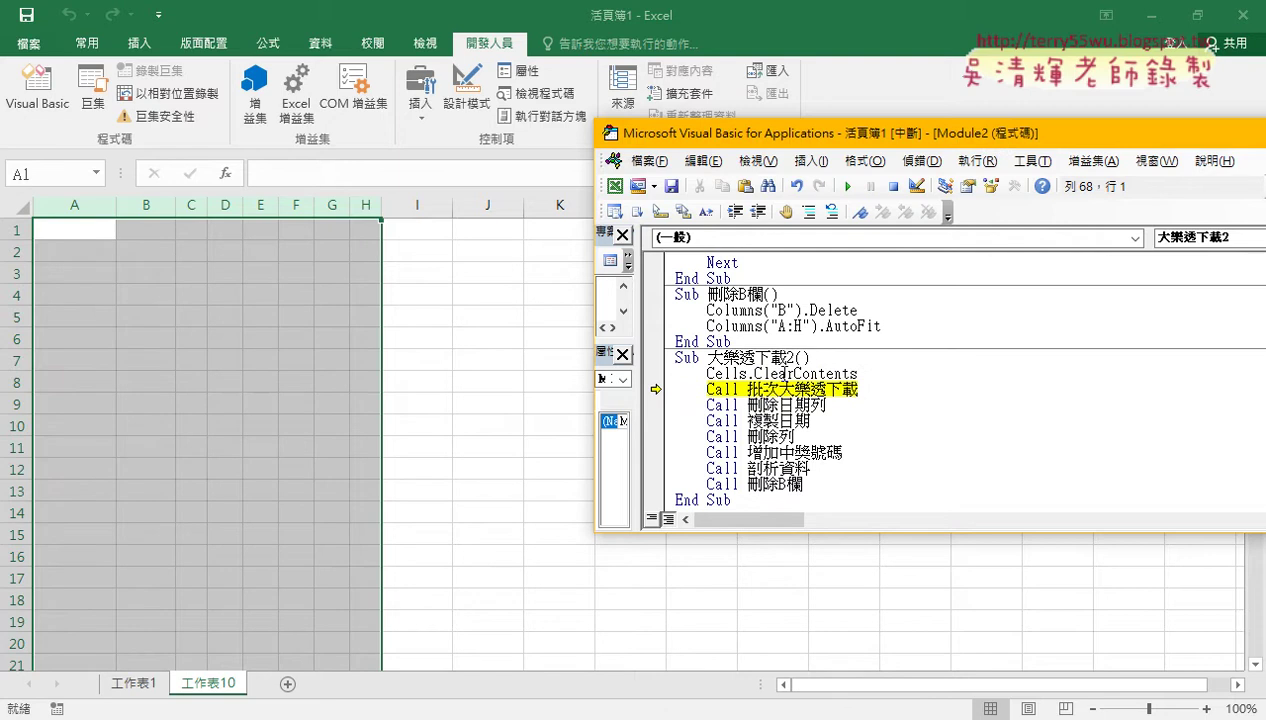
click(846, 186)
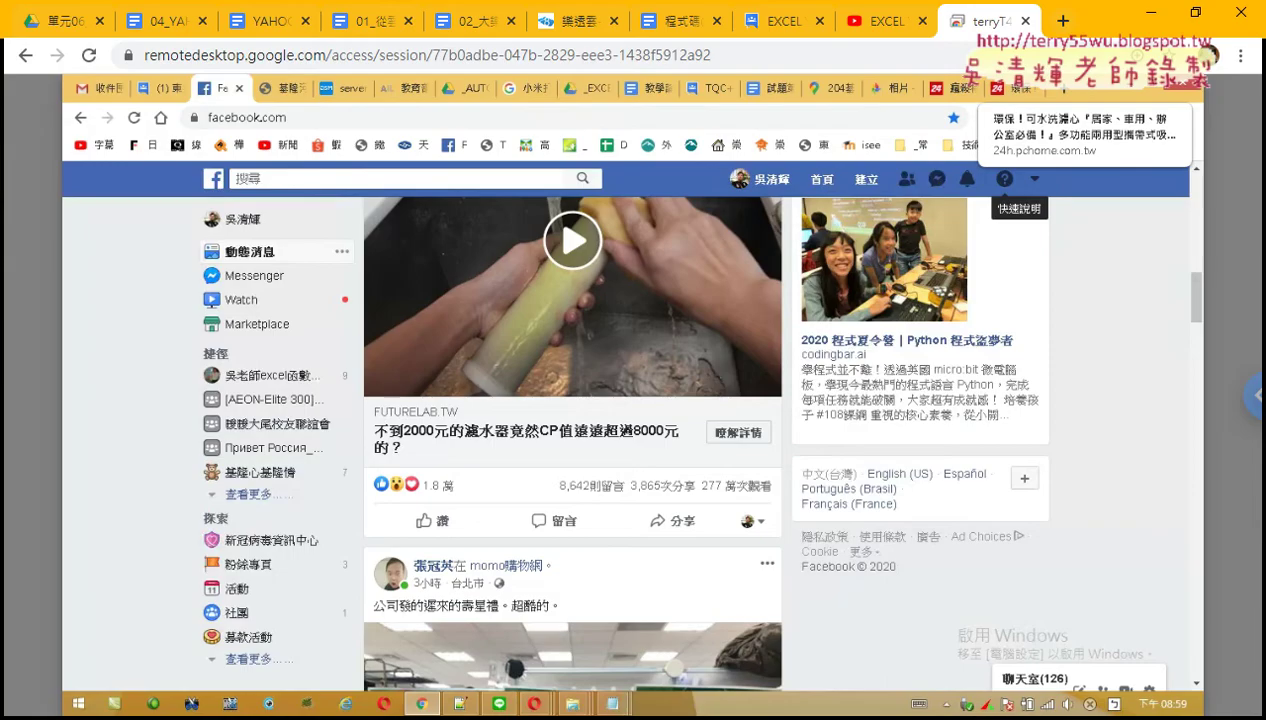
- Switch to the 04_YAHOO股市當日行情表(改用IE物件下載) document and scroll up to its VBA code
click(282, 87)
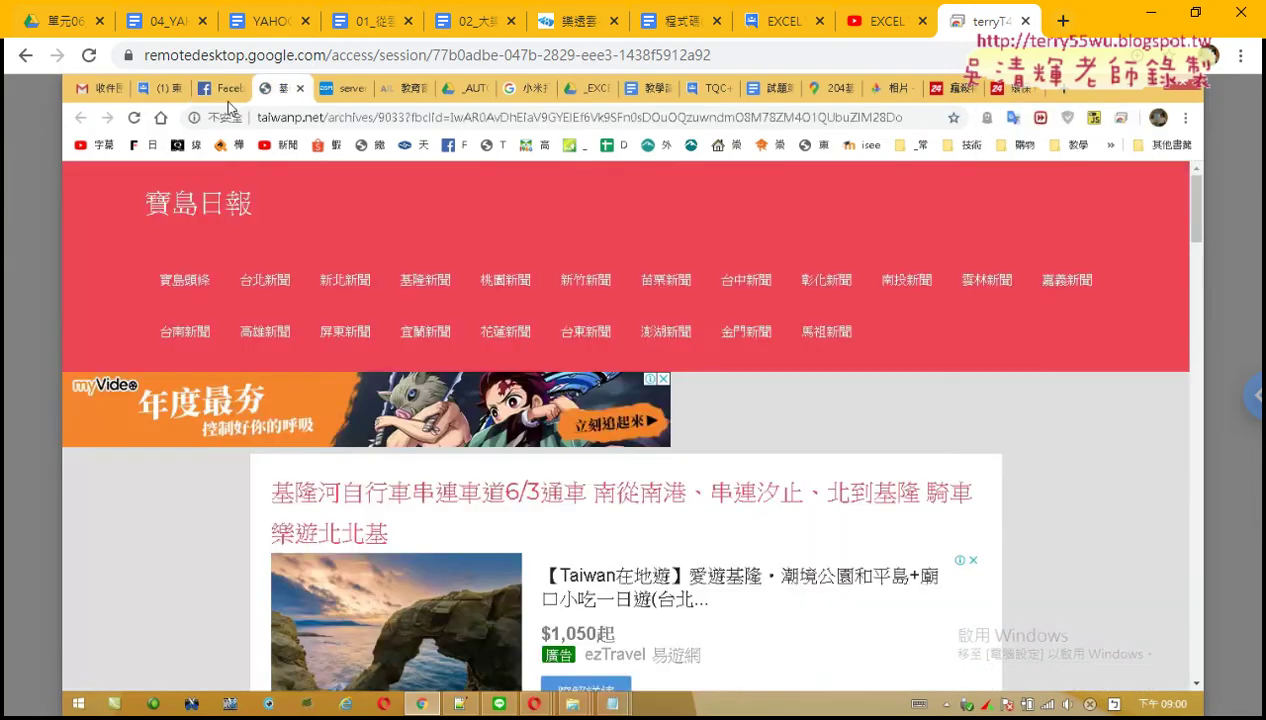
click(130, 28)
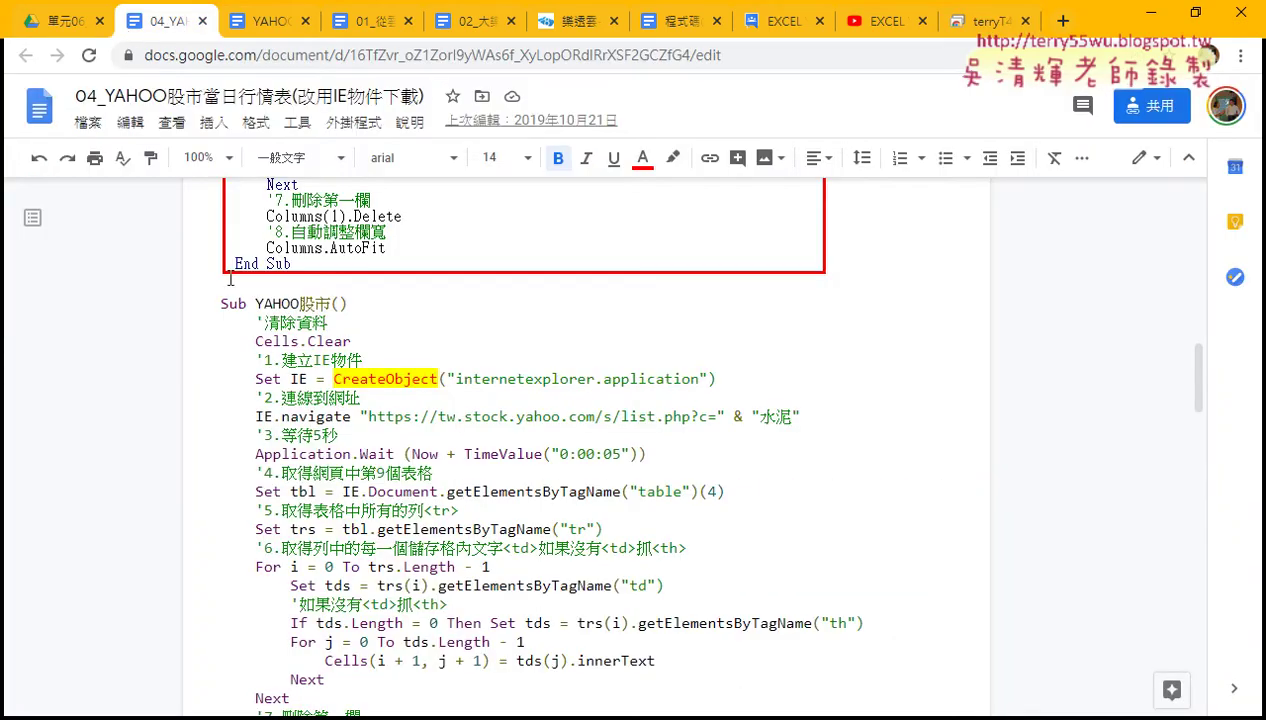
scroll(292, 520, up, 1)
scroll(292, 520, up, 3)
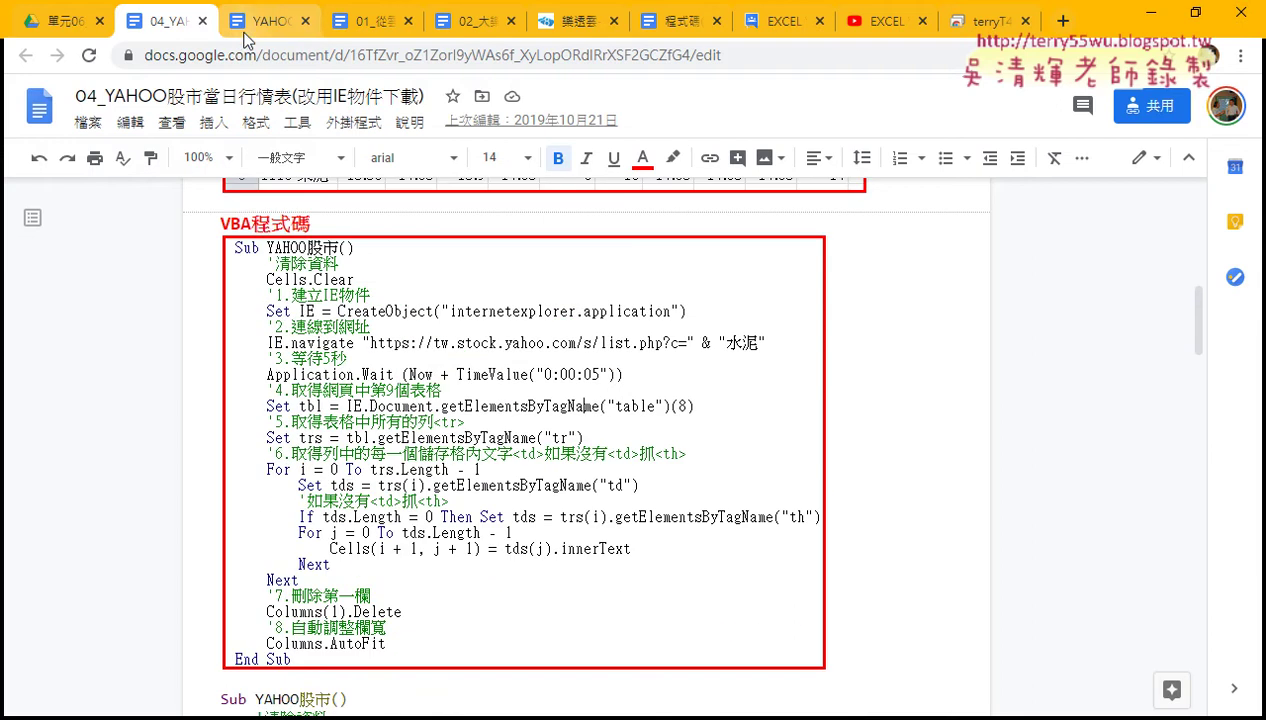